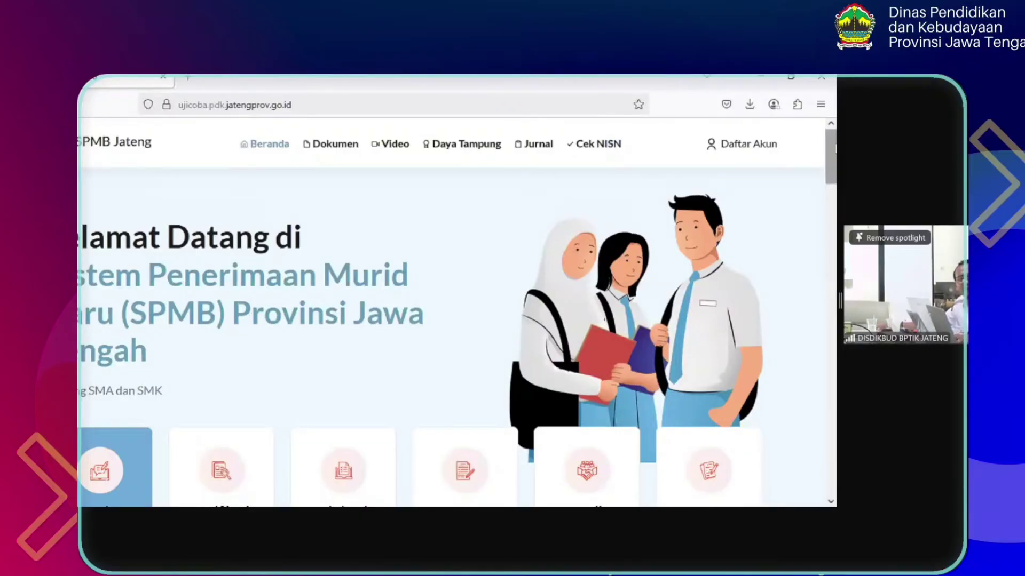
Adjust the page zoom, then open the Pengajuan Akun registration onboarding form
key(ctrl+minus)
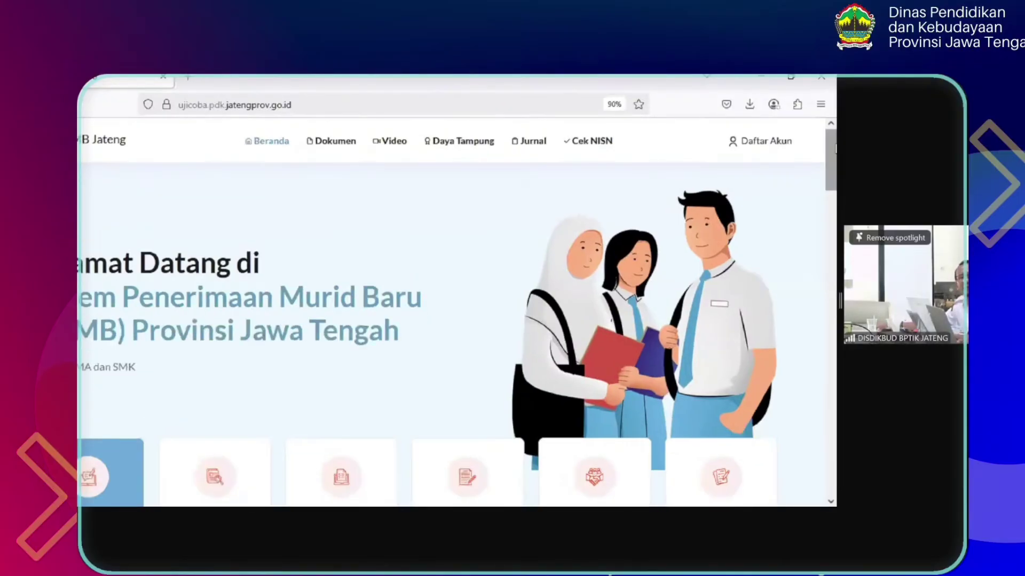
key(ctrl+plus)
key(ctrl+plus)
key(ctrl+plus)
key(ctrl+plus)
key(ctrl+plus)
key(ctrl+plus)
key(ctrl+plus)
key(ctrl+plus)
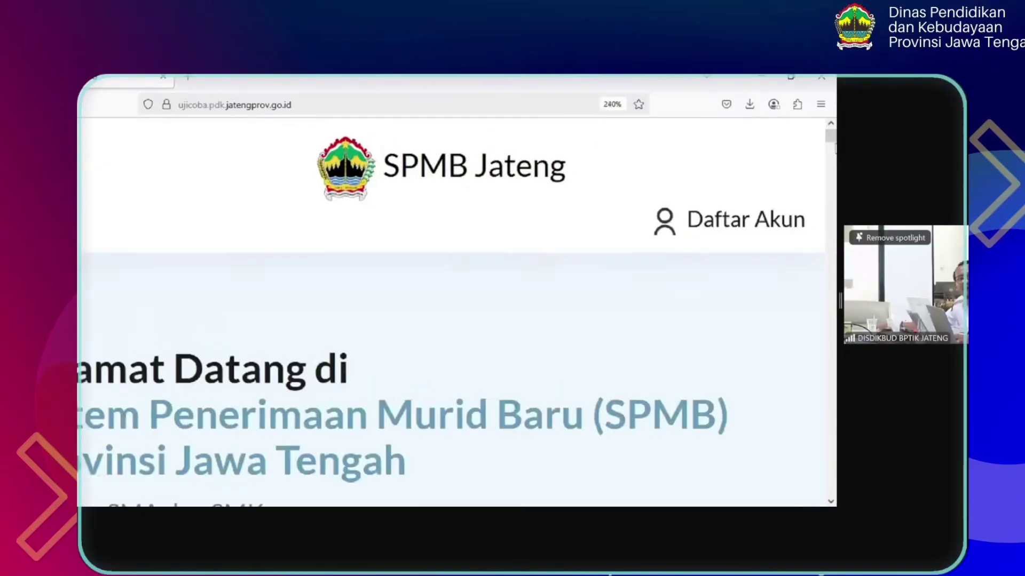
key(ctrl+minus)
key(ctrl+minus)
key(ctrl+minus)
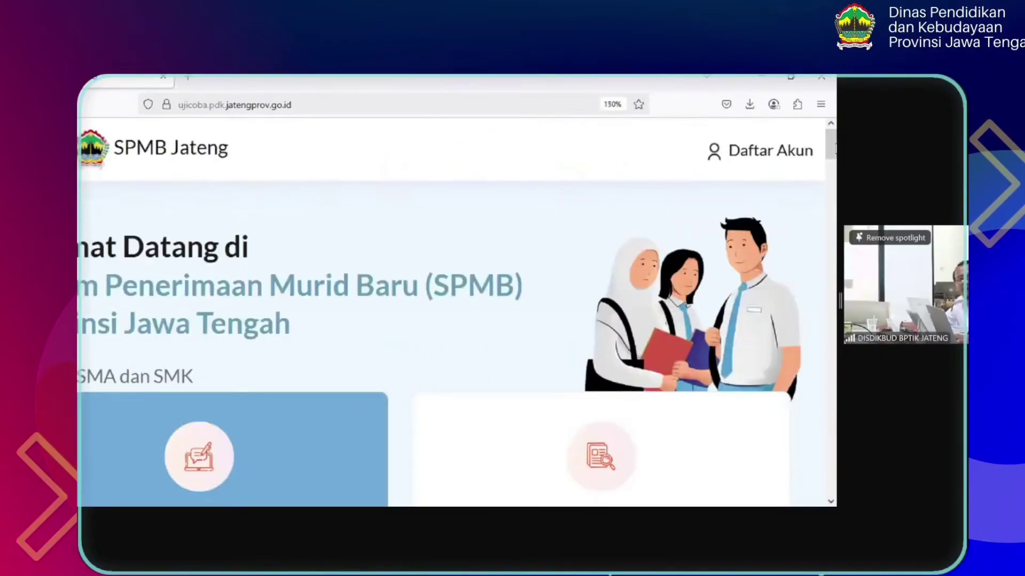
key(ctrl+plus)
key(ctrl+plus)
key(ctrl+plus)
key(ctrl+plus)
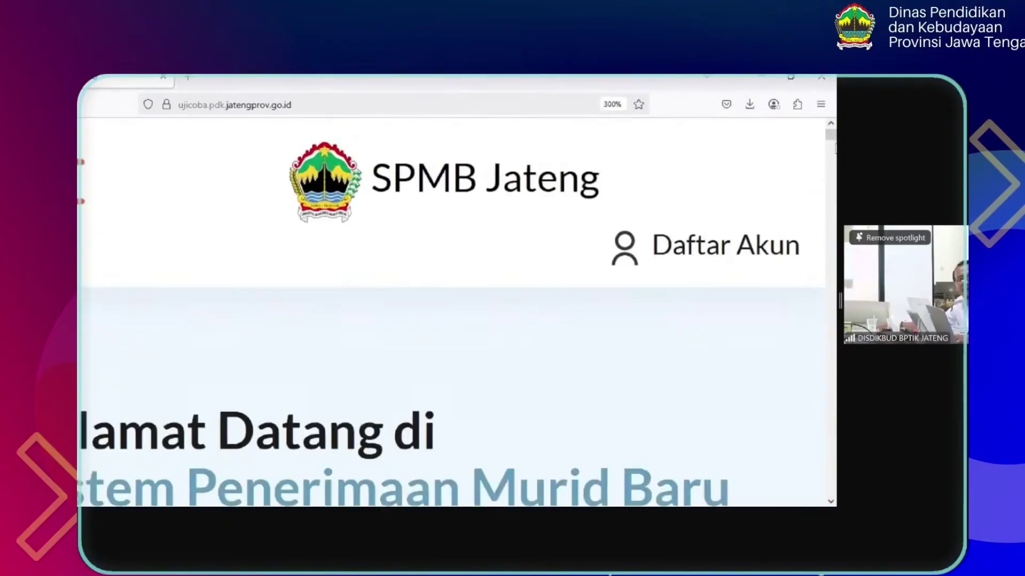
key(ctrl+minus)
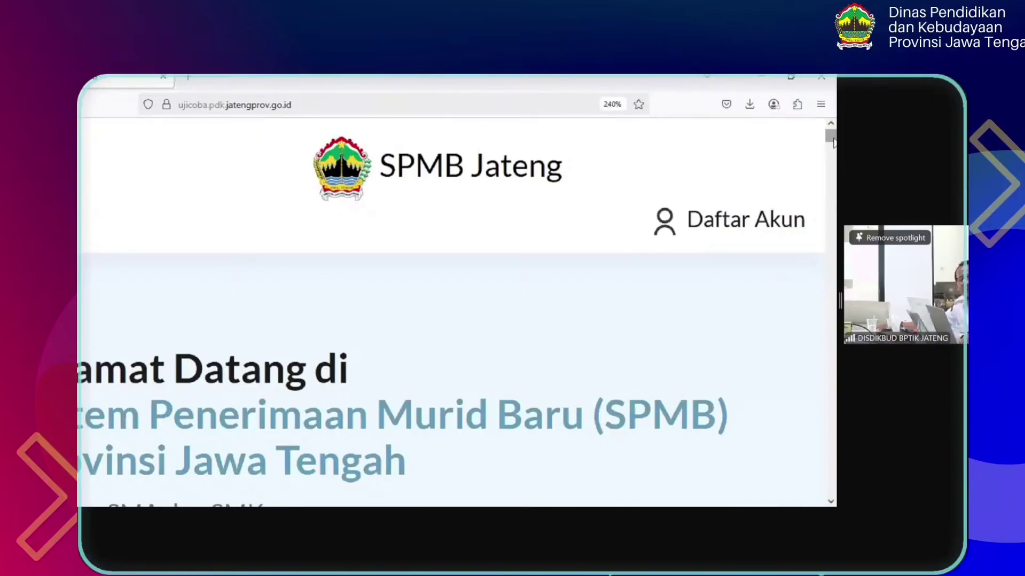
drag(834, 140, 836, 219)
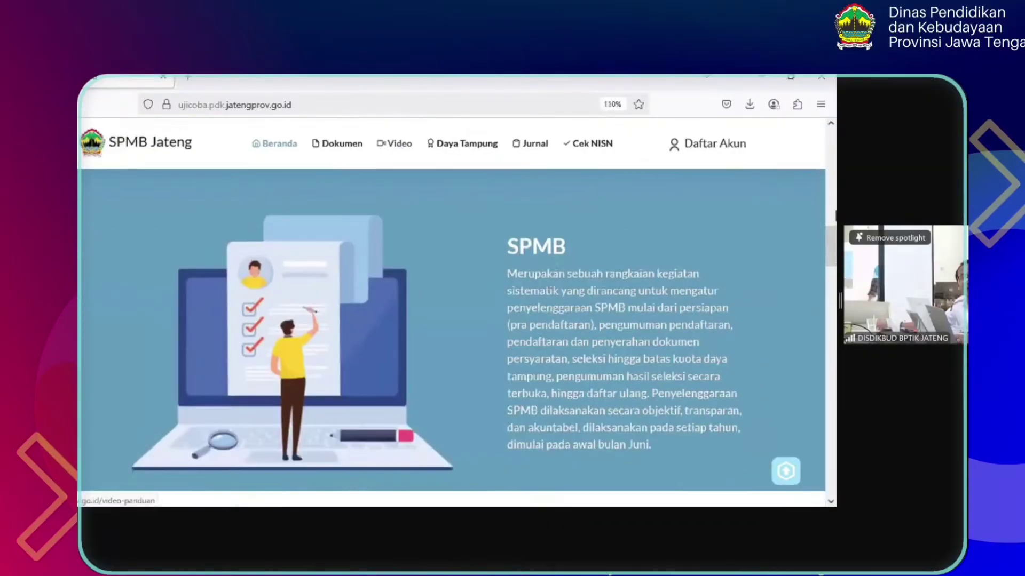
scroll(835, 216, down, 5)
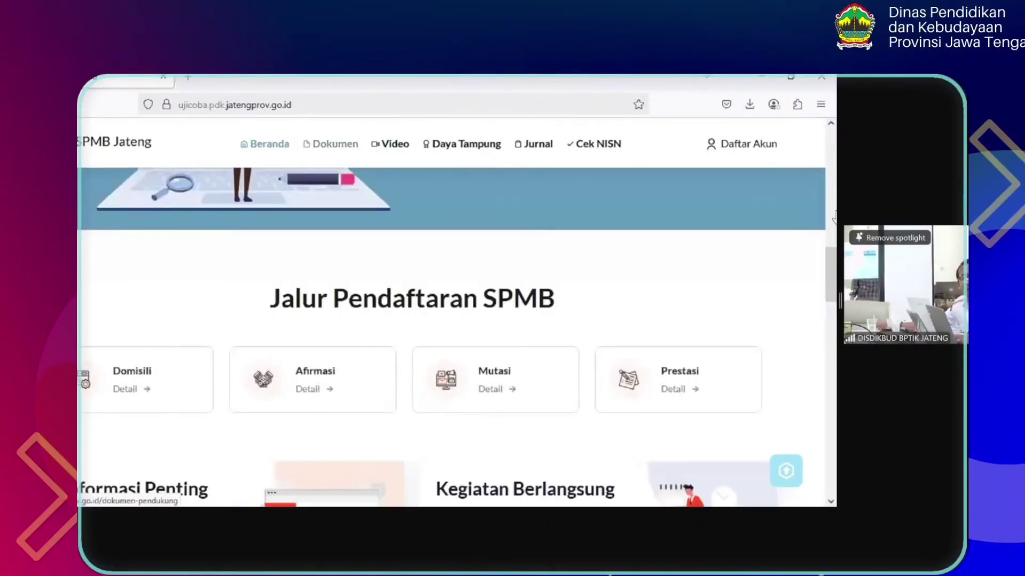
key(ctrl+minus)
key(ctrl+plus)
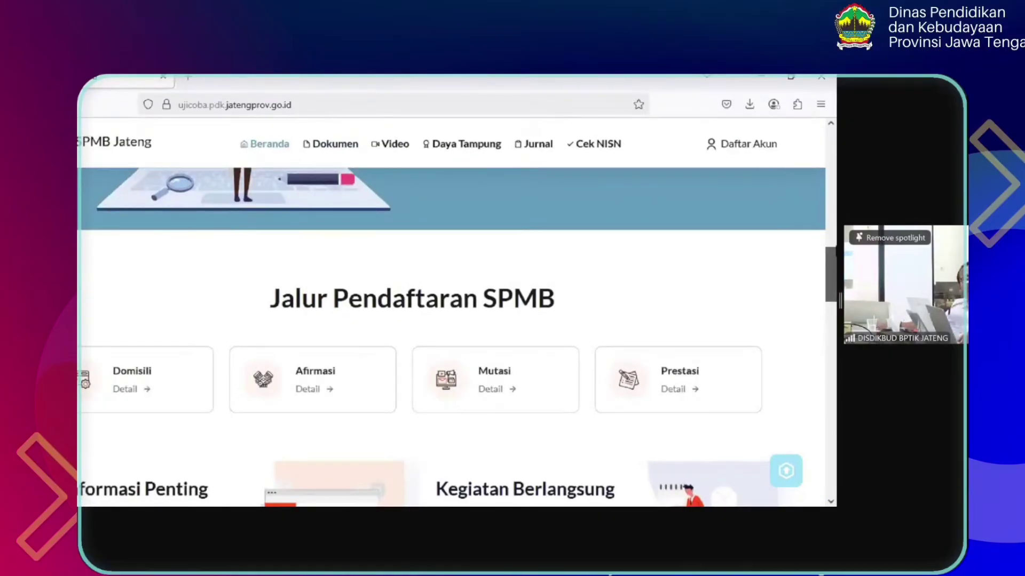
drag(834, 278, 834, 184)
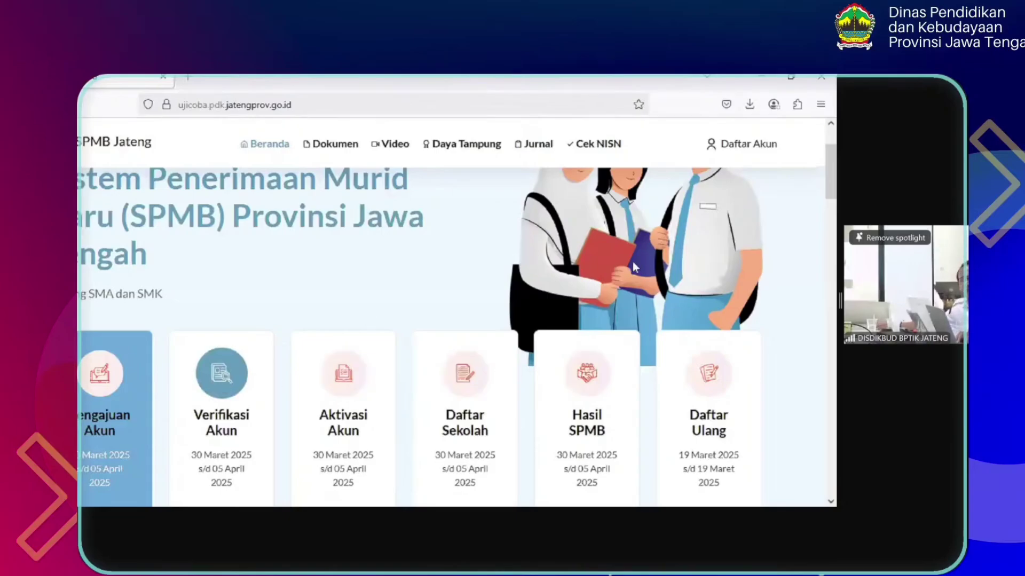
drag(834, 193, 835, 196)
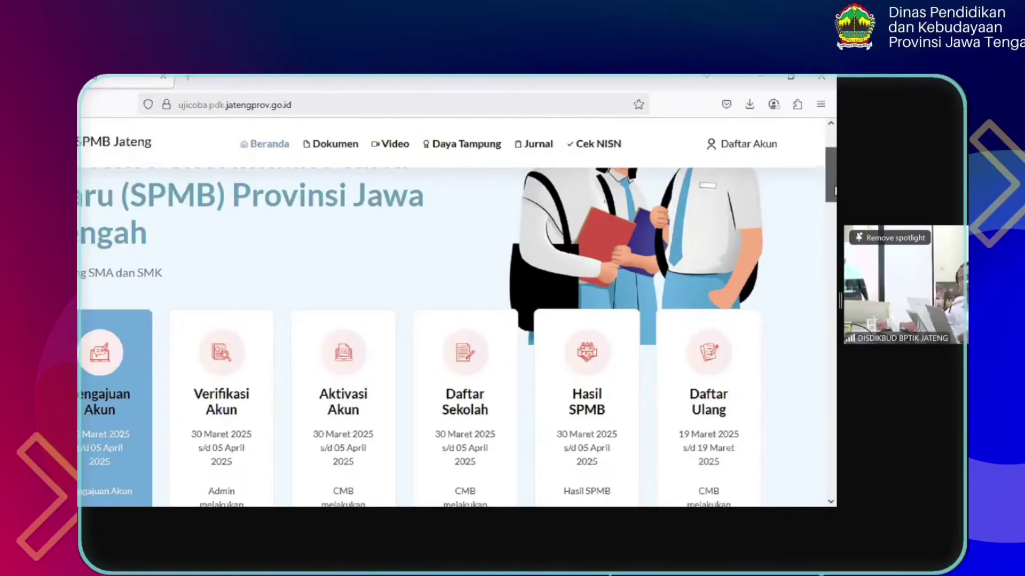
drag(835, 191, 836, 201)
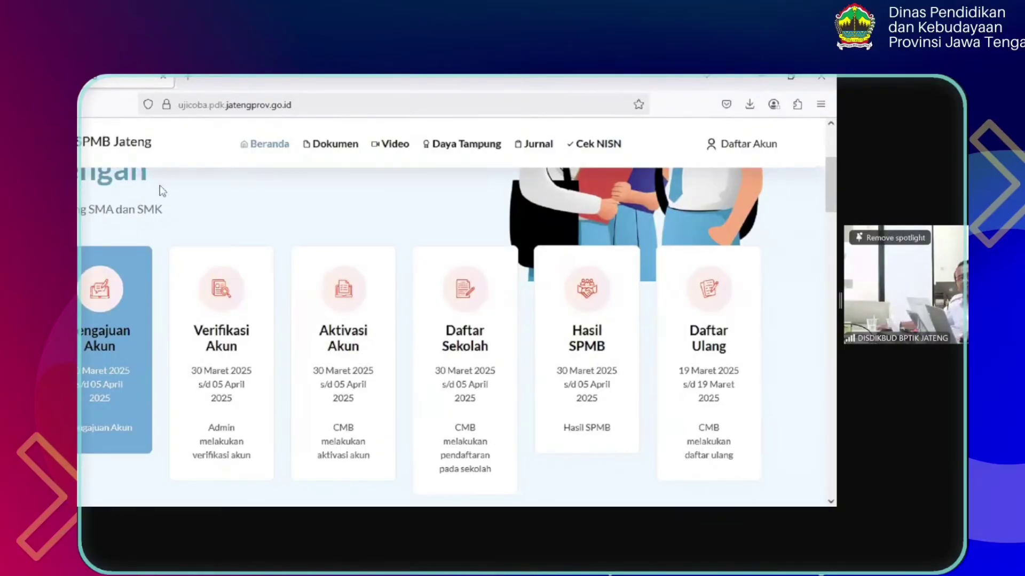
click(105, 296)
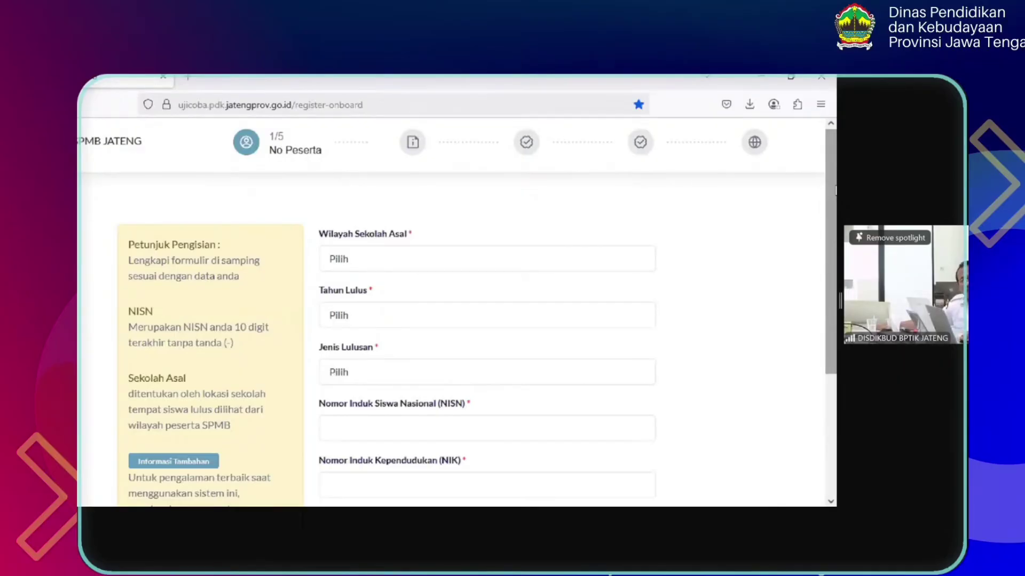
scroll(457, 314, down, 1)
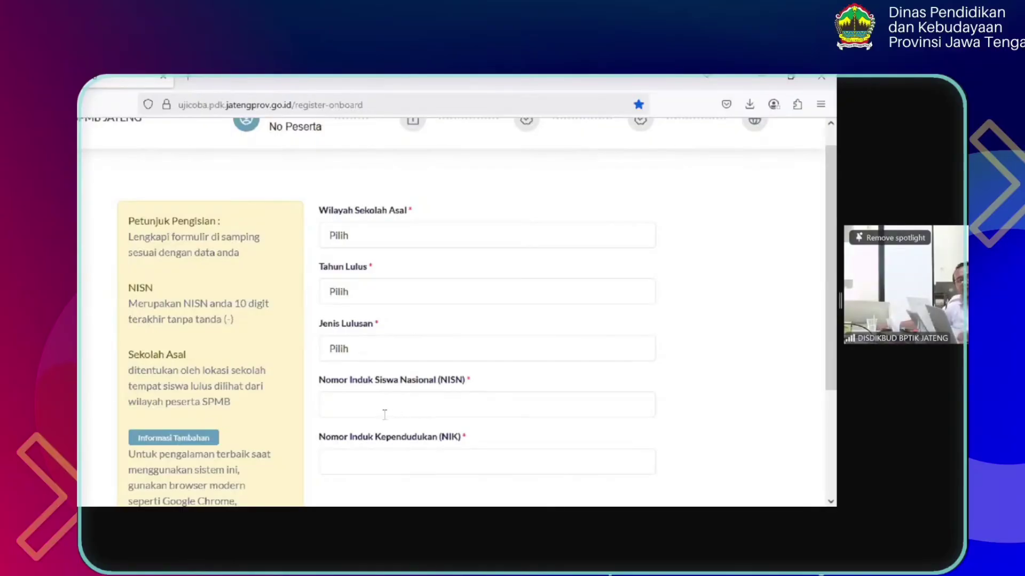
Set Wilayah Sekolah Asal to Dalam Provinsi after briefly trying Luar Provinsi
click(399, 233)
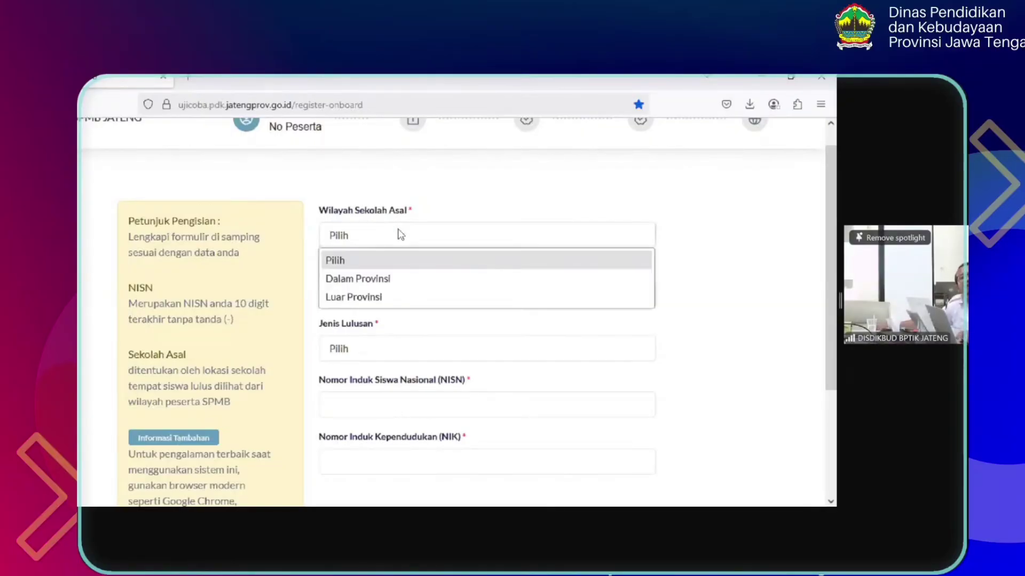
click(401, 279)
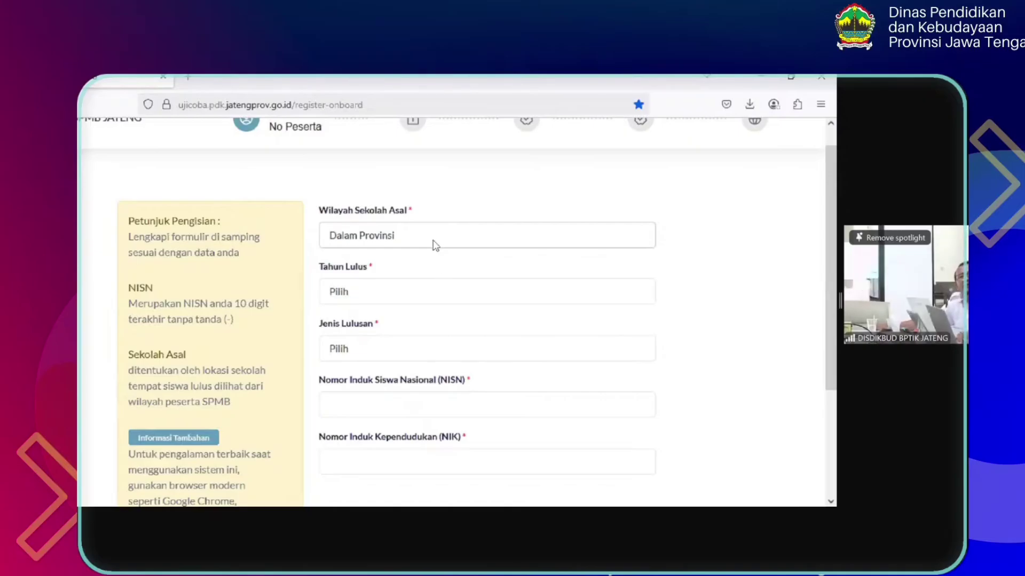
click(418, 236)
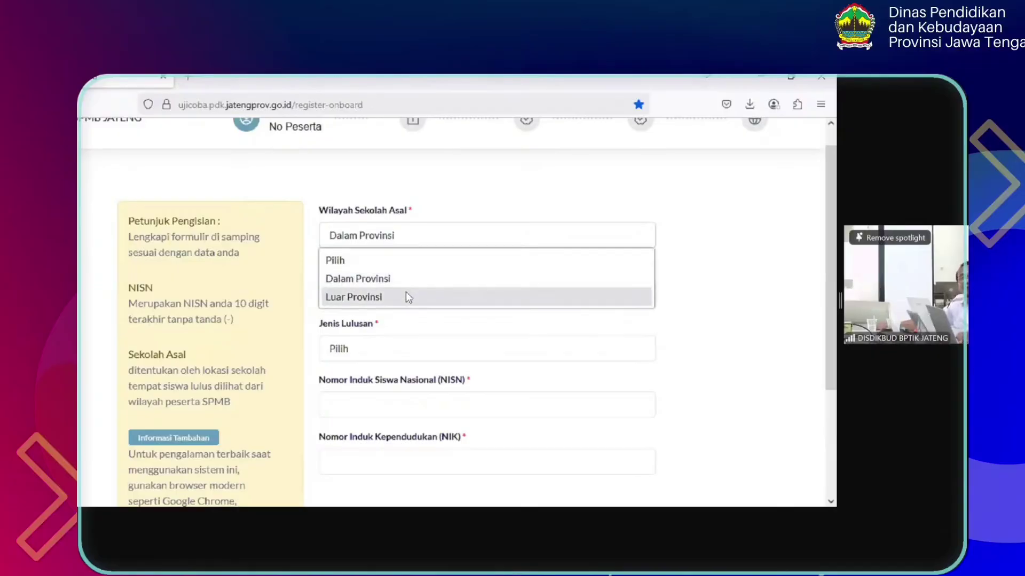
click(406, 294)
click(421, 240)
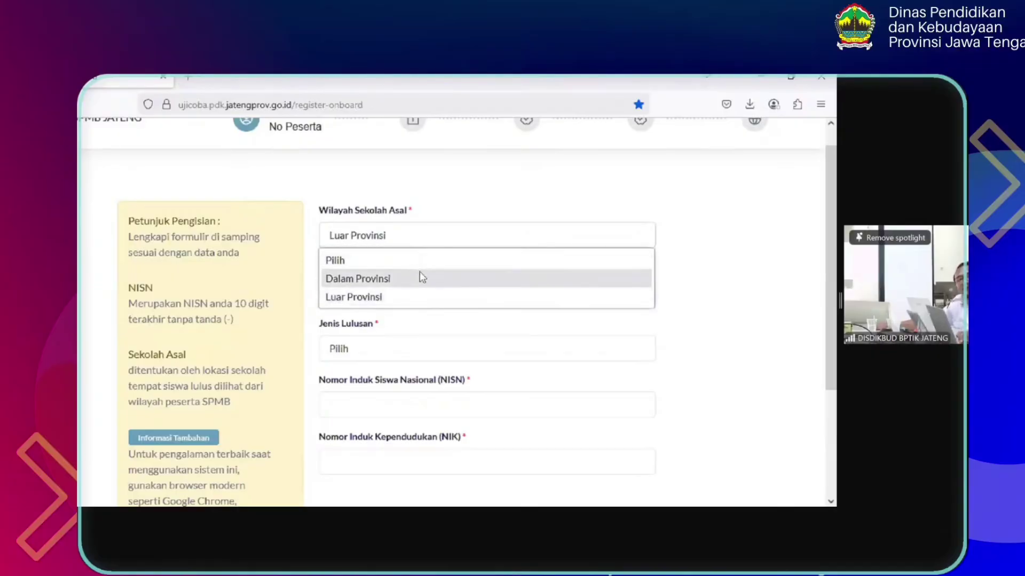
click(420, 278)
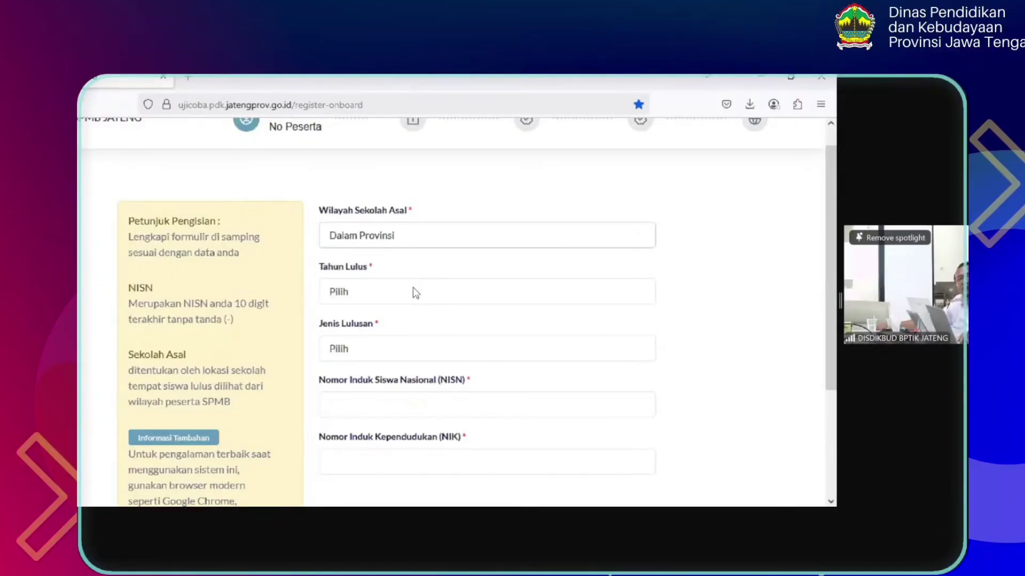
Choose graduation year 2025 and graduate type SMP/MTS/PAKET B (PKBM)/SKB/PONDOK
click(413, 292)
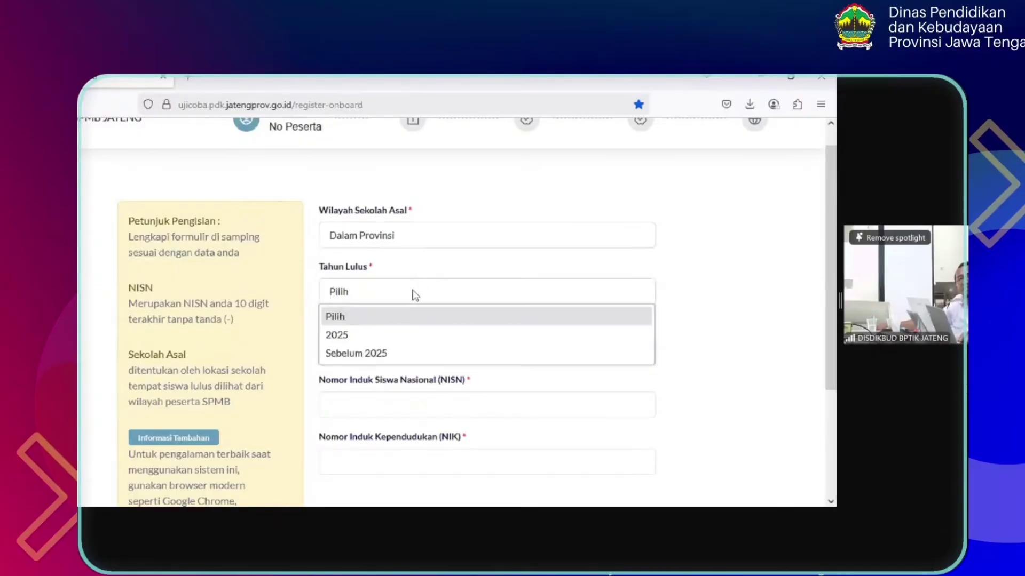
click(410, 335)
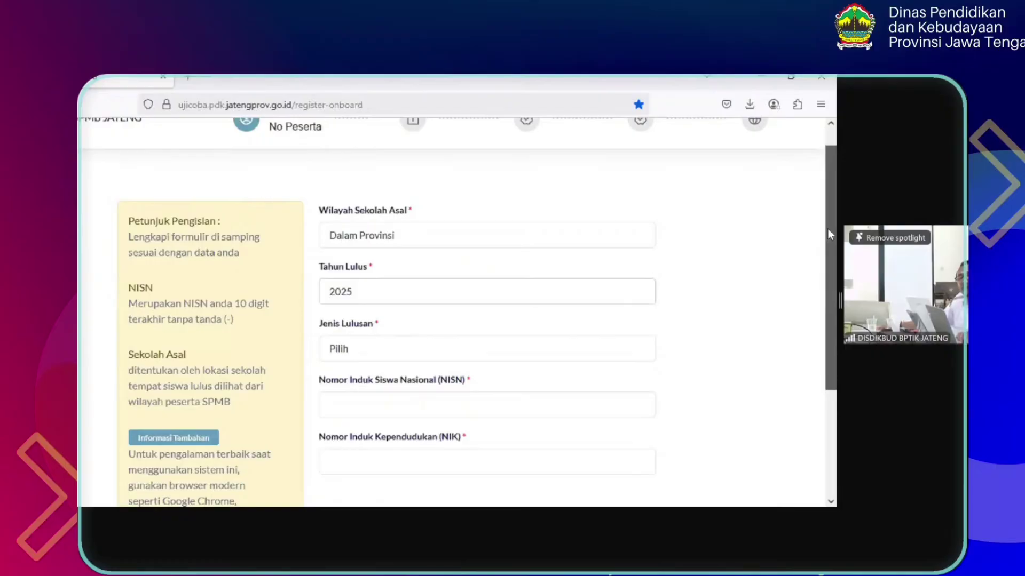
scroll(828, 232, down, 1)
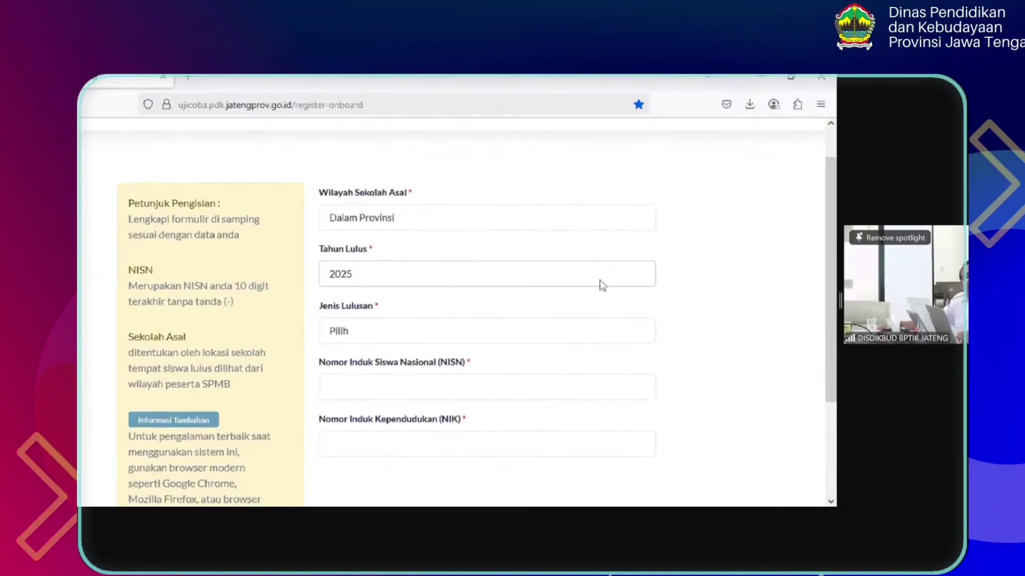
click(470, 330)
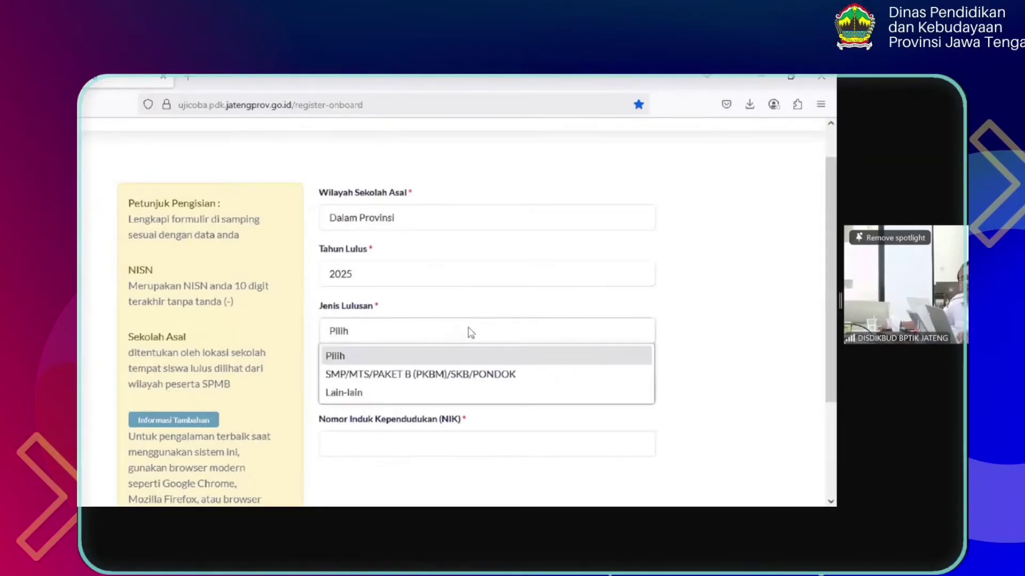
click(527, 375)
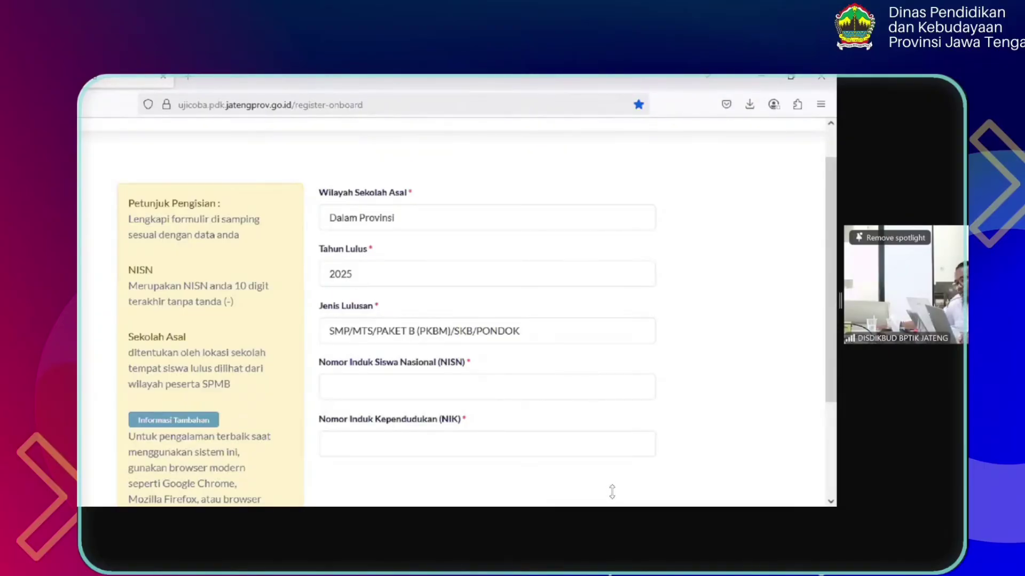
Paste the student's NISN and NIK into their fields and scroll down to Cari
click(497, 388)
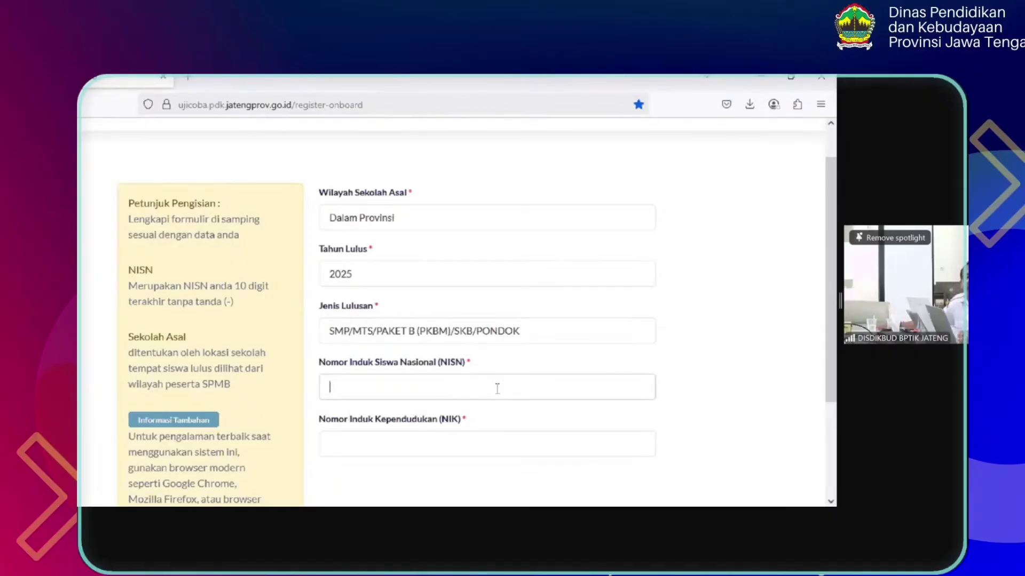
key(ctrl+v)
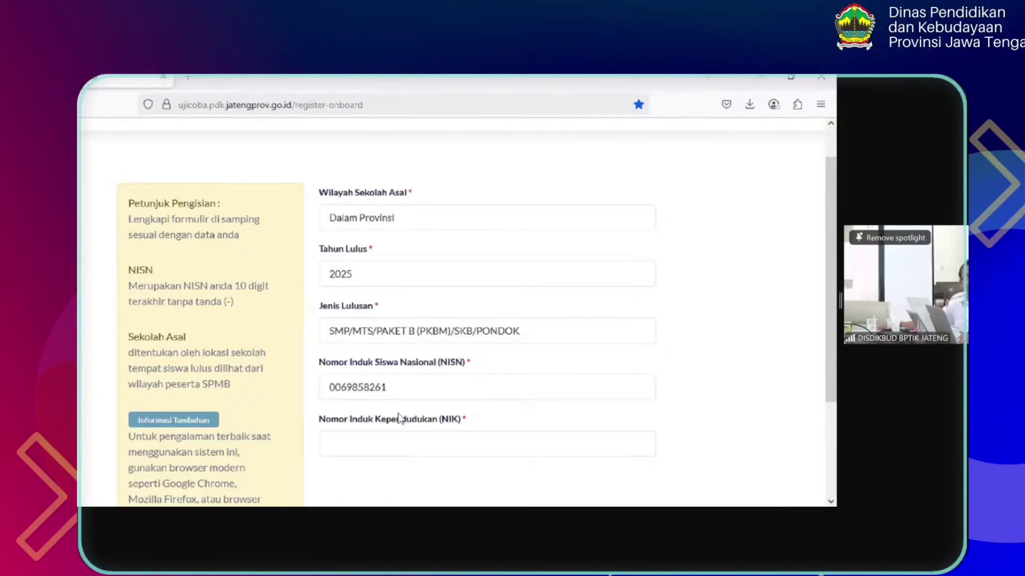
click(396, 450)
key(ctrl+v)
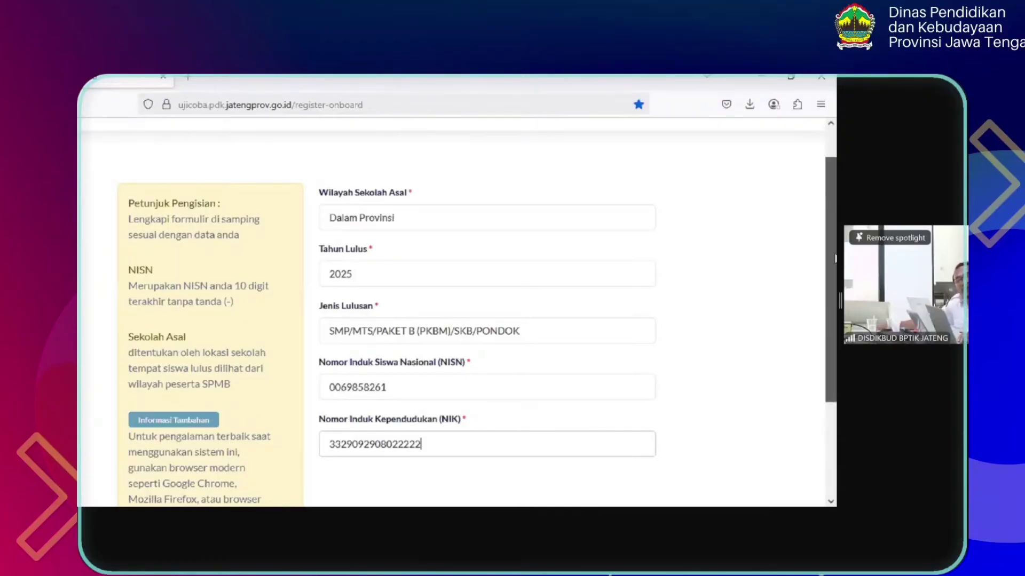
drag(836, 259, 835, 268)
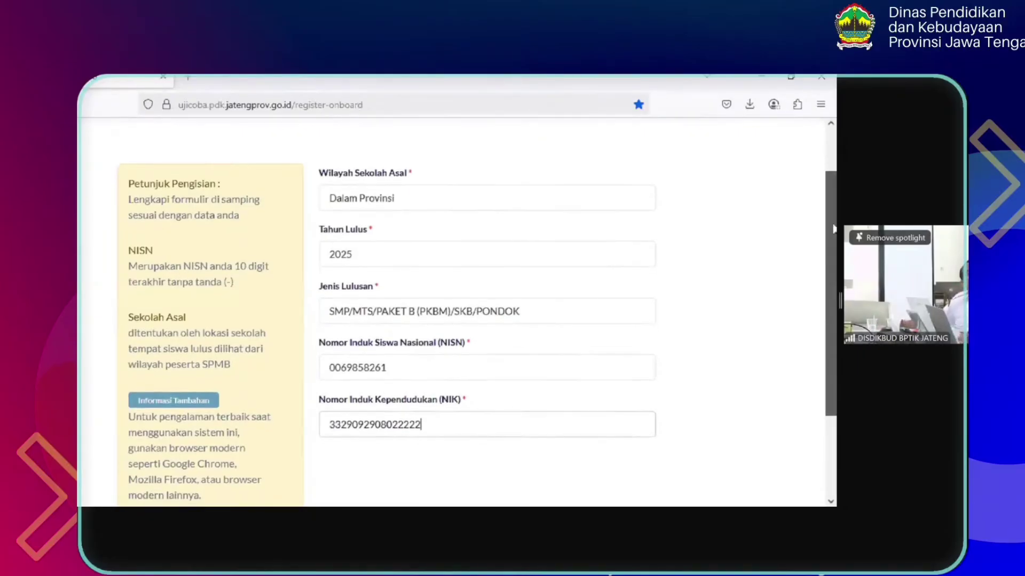
mouse_move(834, 224)
mouse_down()
mouse_move(835, 262)
mouse_move(835, 238)
mouse_up()
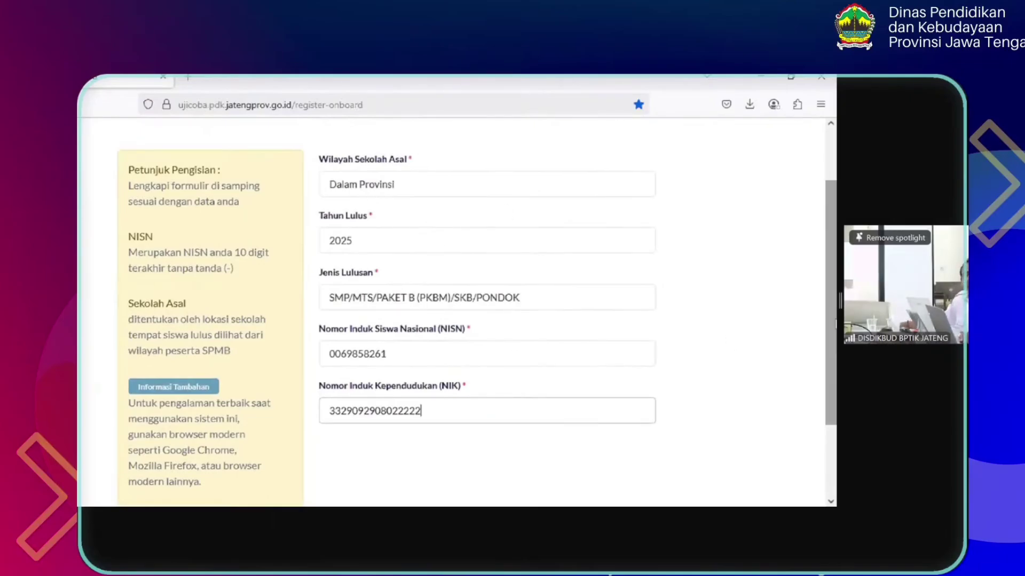
drag(834, 325, 835, 418)
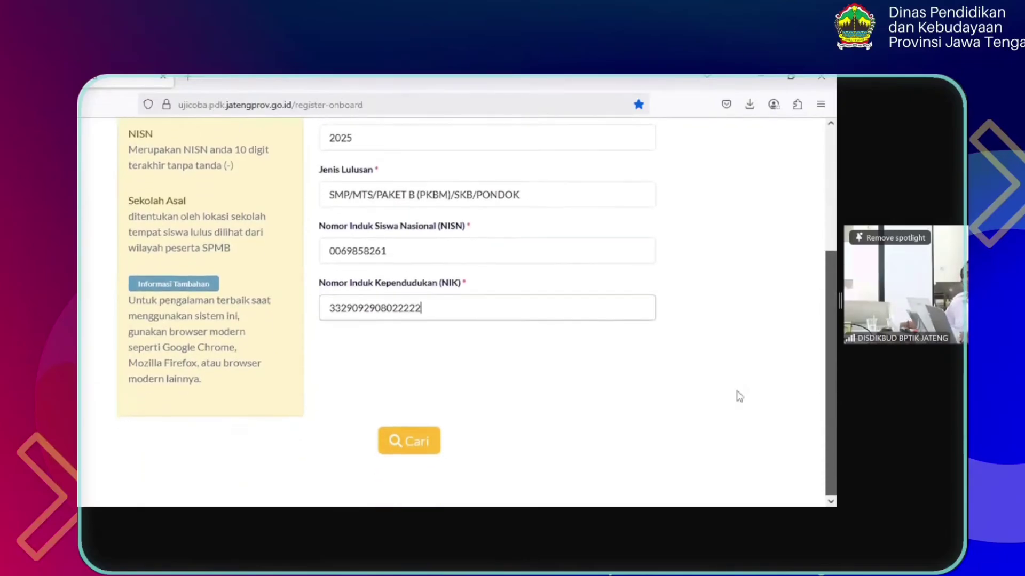
Look up the student by NISN, dismiss the Berhasil confirmation, and continue
click(412, 441)
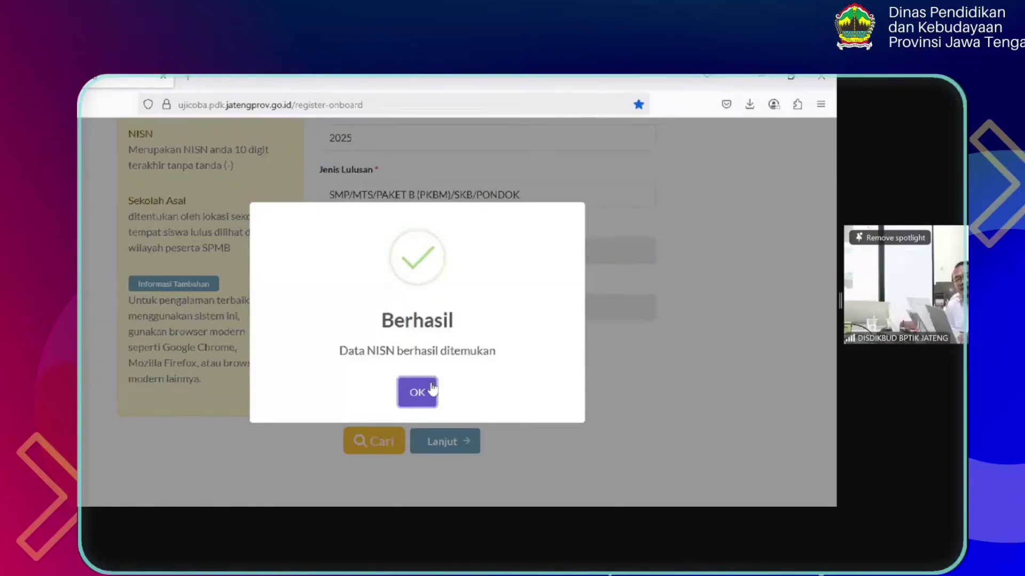
click(432, 389)
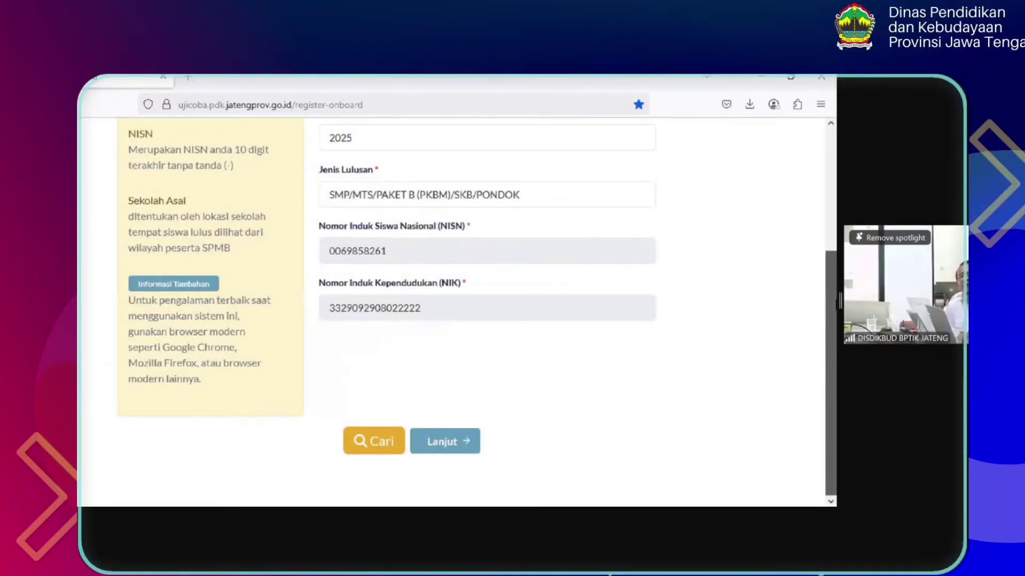
click(463, 445)
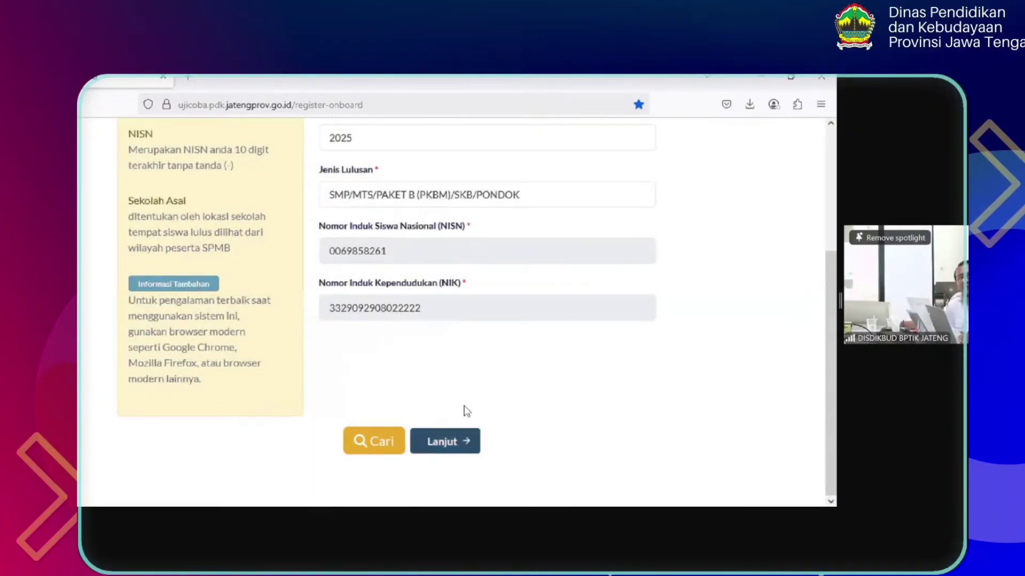
Advance to Info Peserta and choose Sesuai KK as the Status Domisili
click(451, 447)
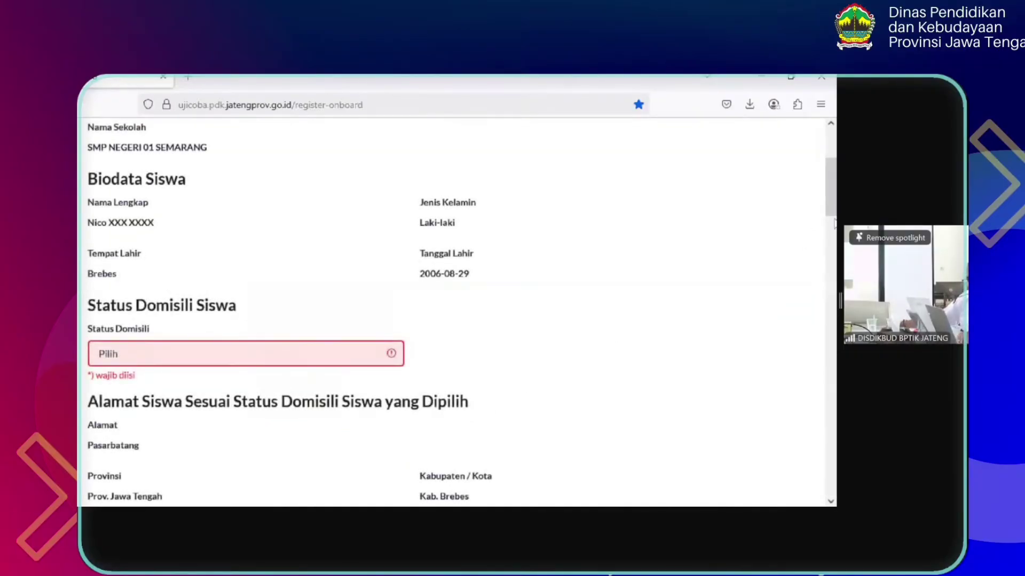
drag(835, 182, 836, 166)
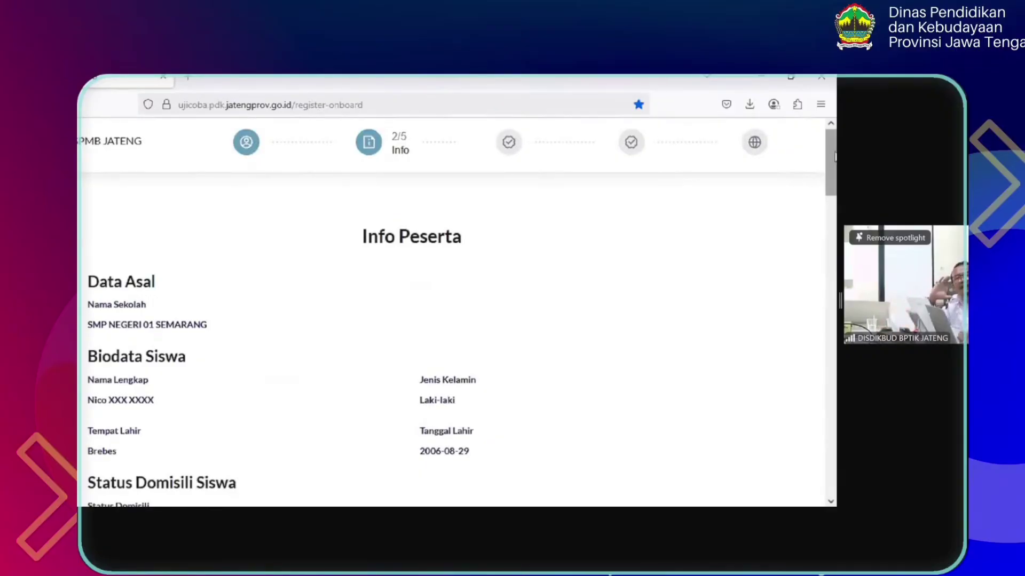
scroll(836, 161, down, 1)
drag(836, 158, 834, 190)
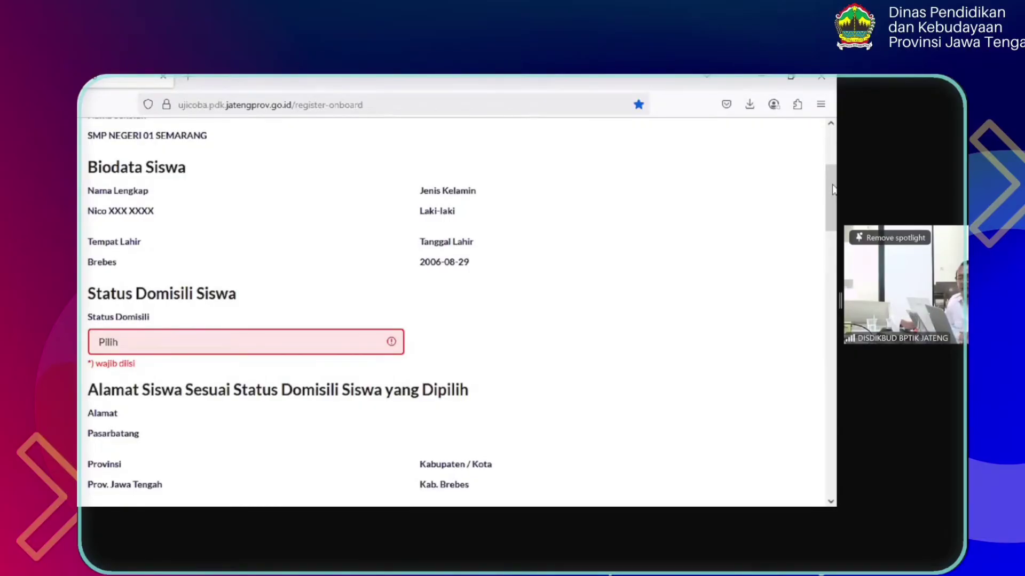
drag(833, 188, 834, 207)
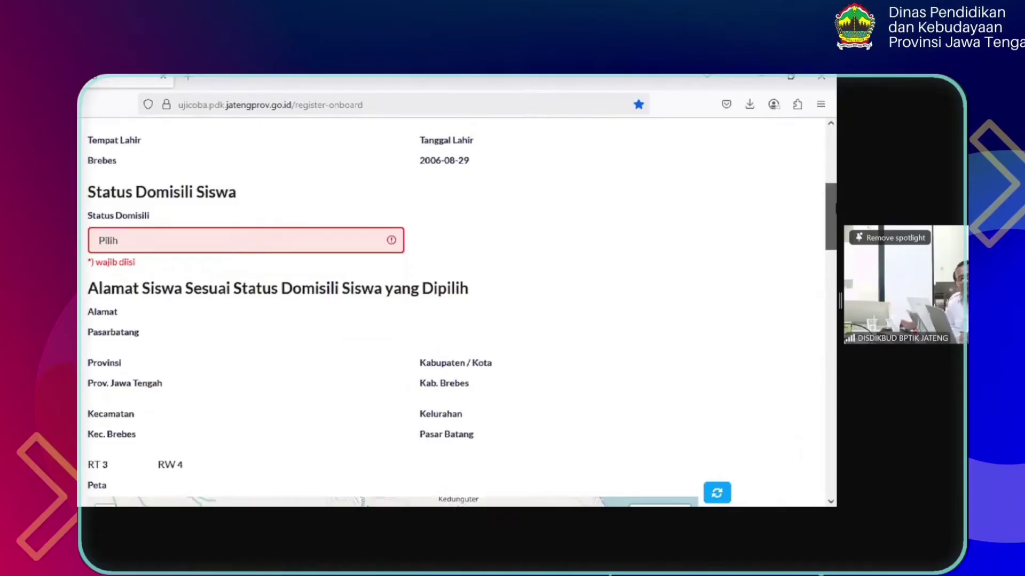
click(386, 241)
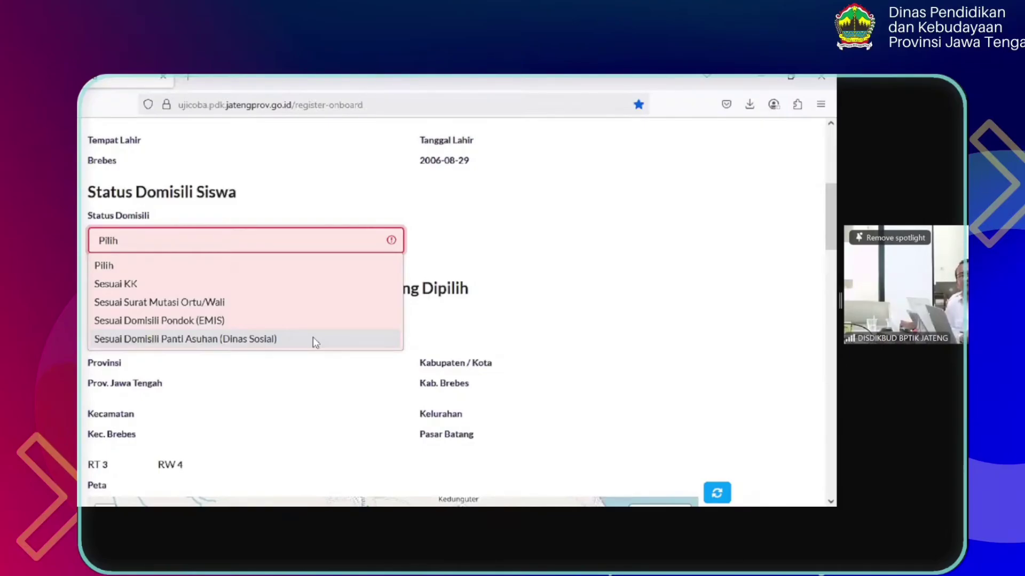
click(319, 288)
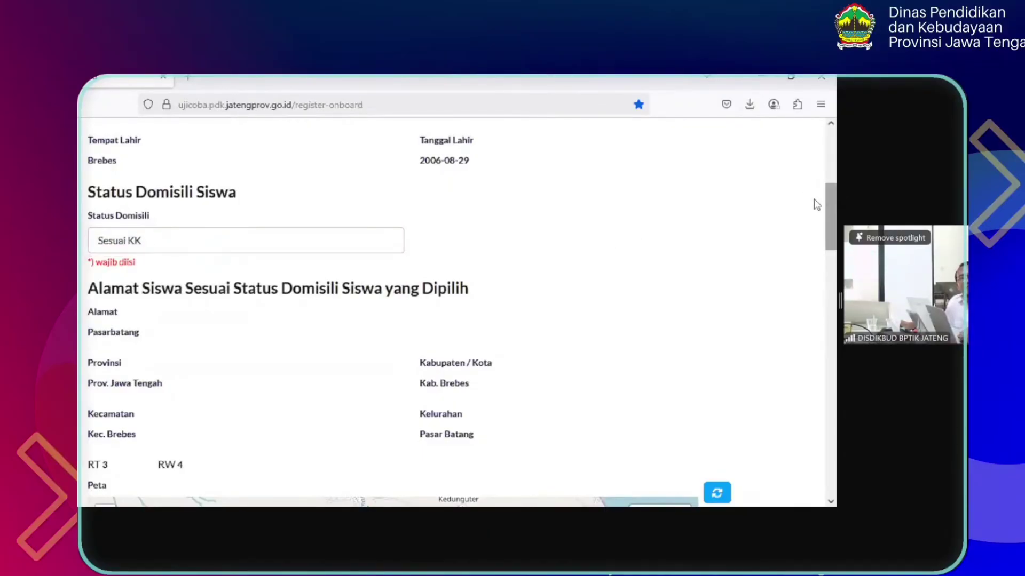
Zoom the Peta map into the Pasar Batang area and drop a first home marker
drag(835, 216, 836, 257)
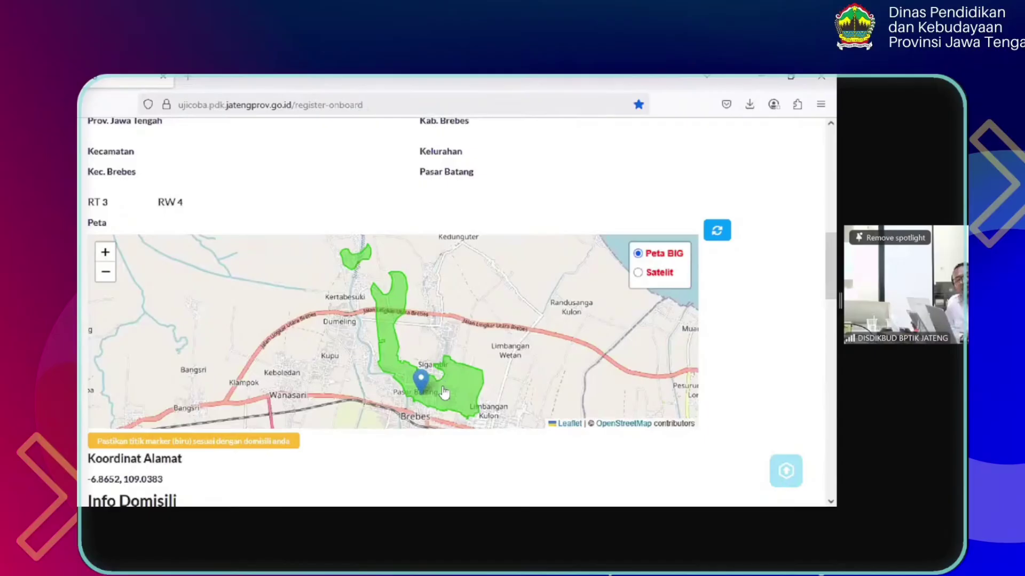
drag(518, 380, 521, 340)
scroll(450, 329, up, 1)
scroll(450, 330, up, 1)
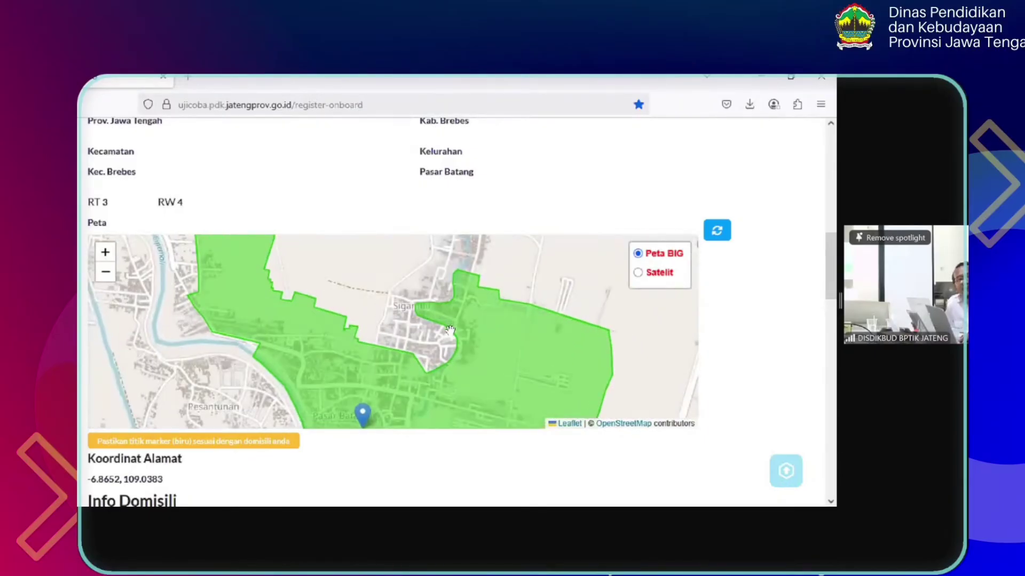
drag(458, 284, 464, 244)
scroll(400, 359, up, 4)
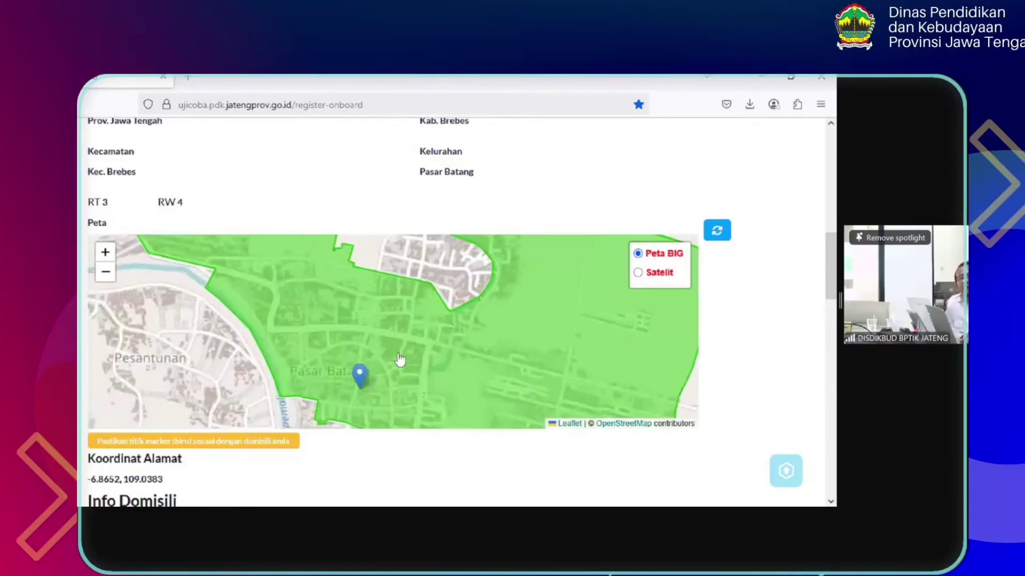
click(442, 313)
scroll(442, 312, down, 3)
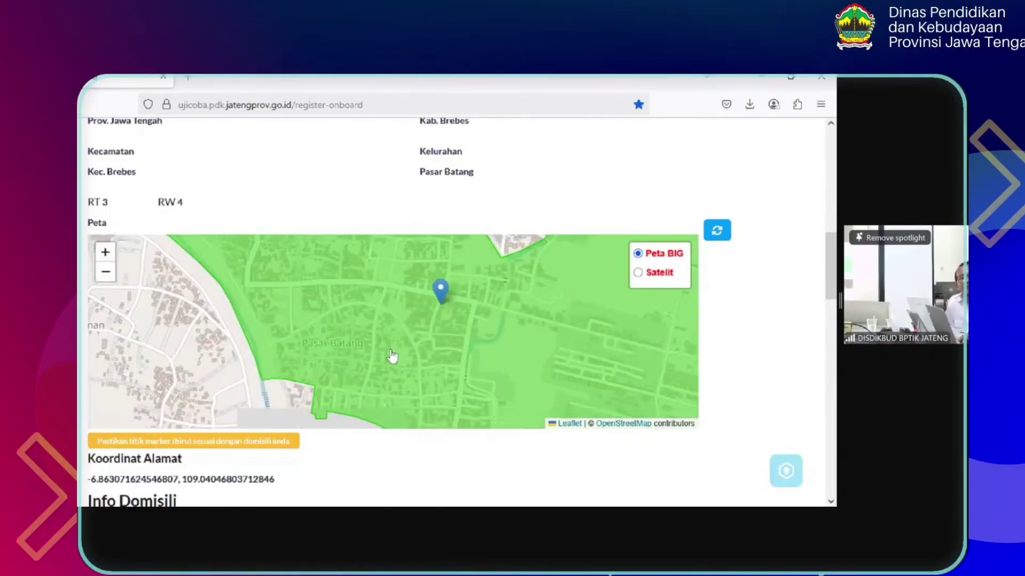
click(356, 282)
click(347, 319)
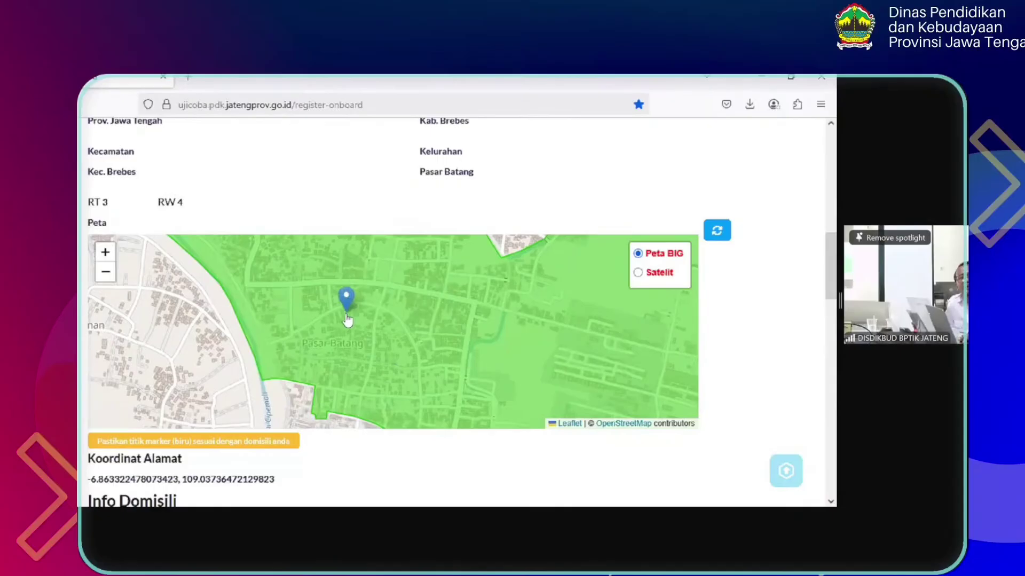
click(390, 344)
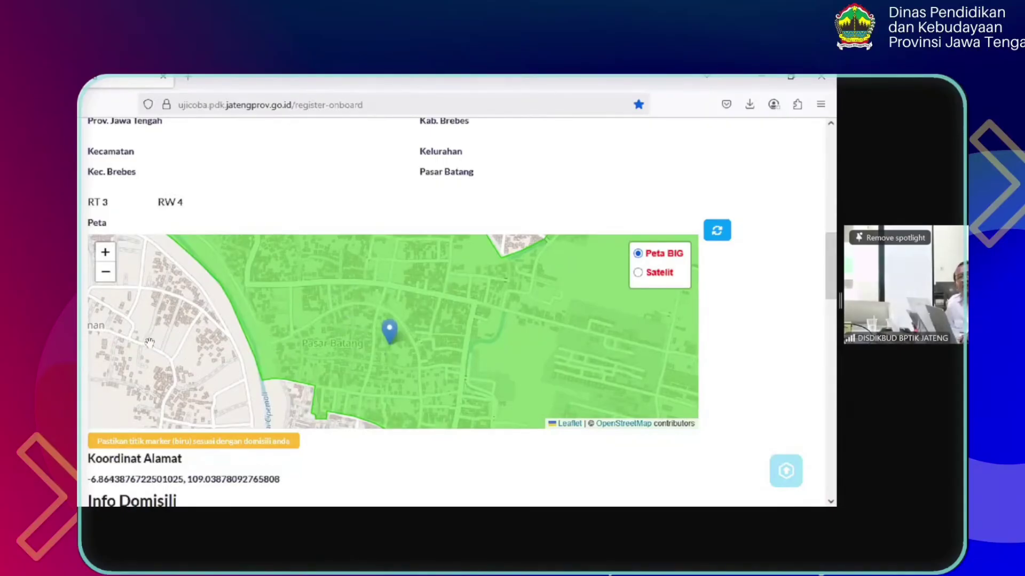
click(286, 290)
click(298, 334)
click(382, 322)
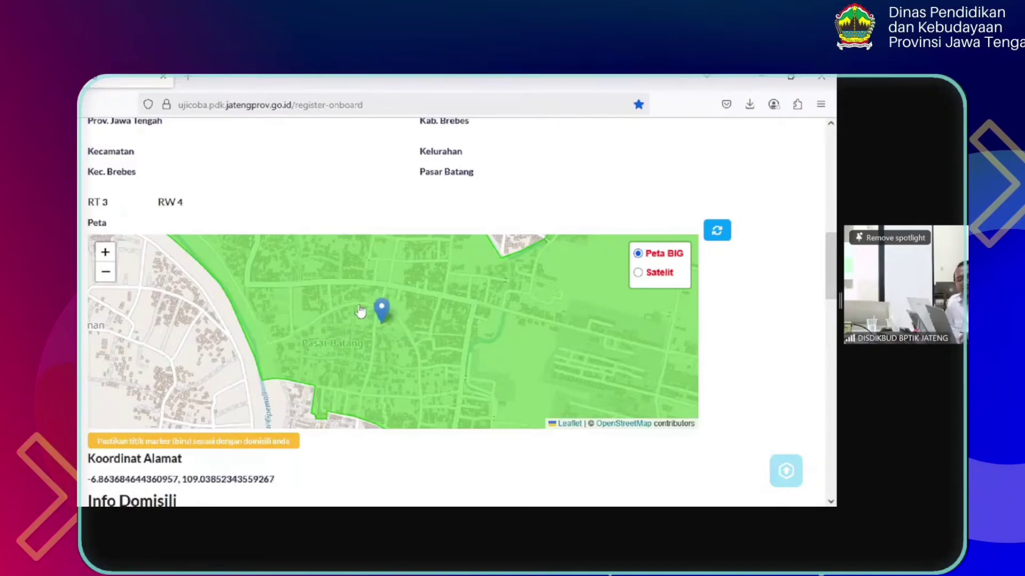
click(315, 278)
scroll(314, 279, down, 2)
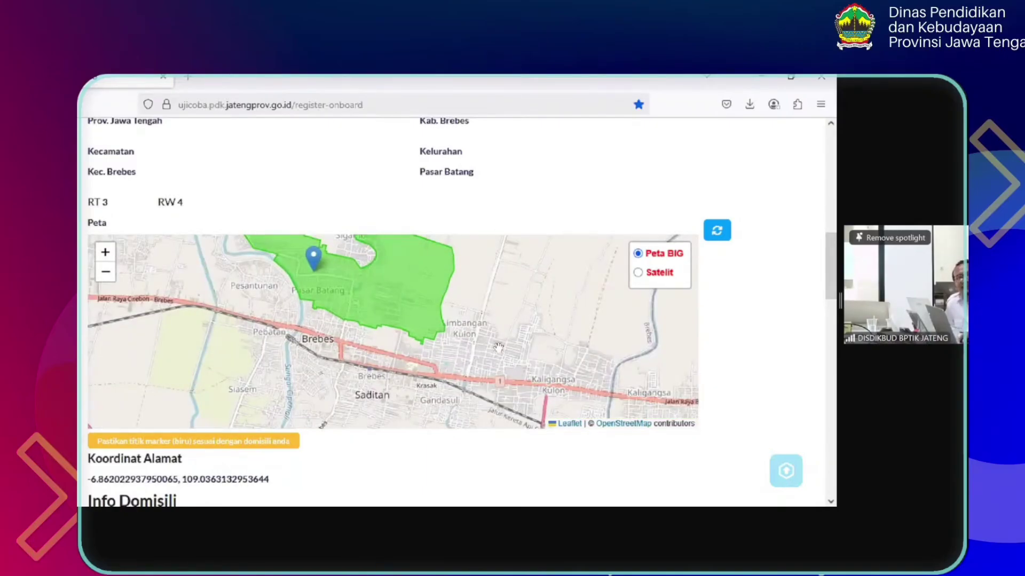
click(401, 265)
click(431, 260)
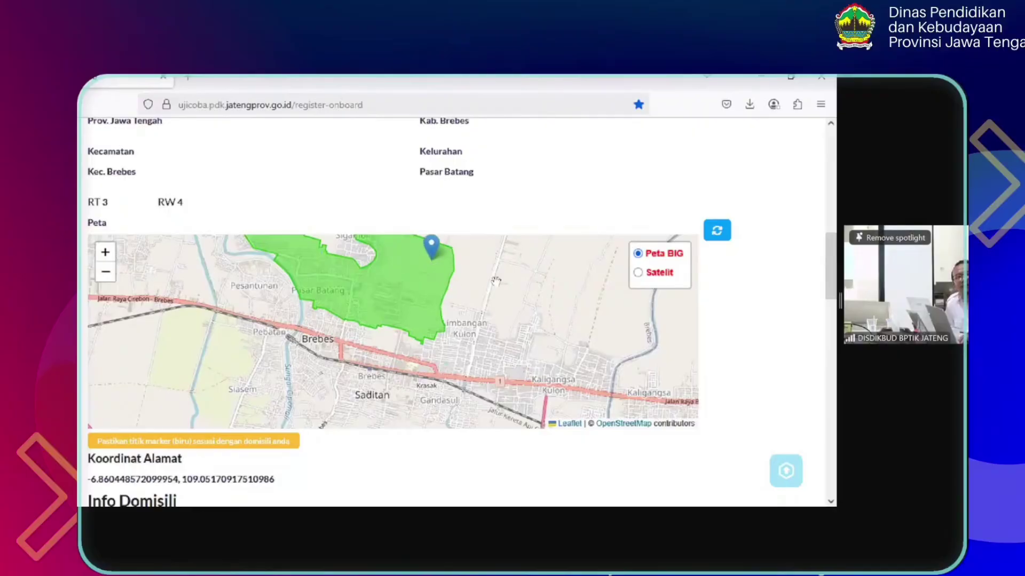
drag(524, 327, 564, 383)
click(427, 342)
click(321, 301)
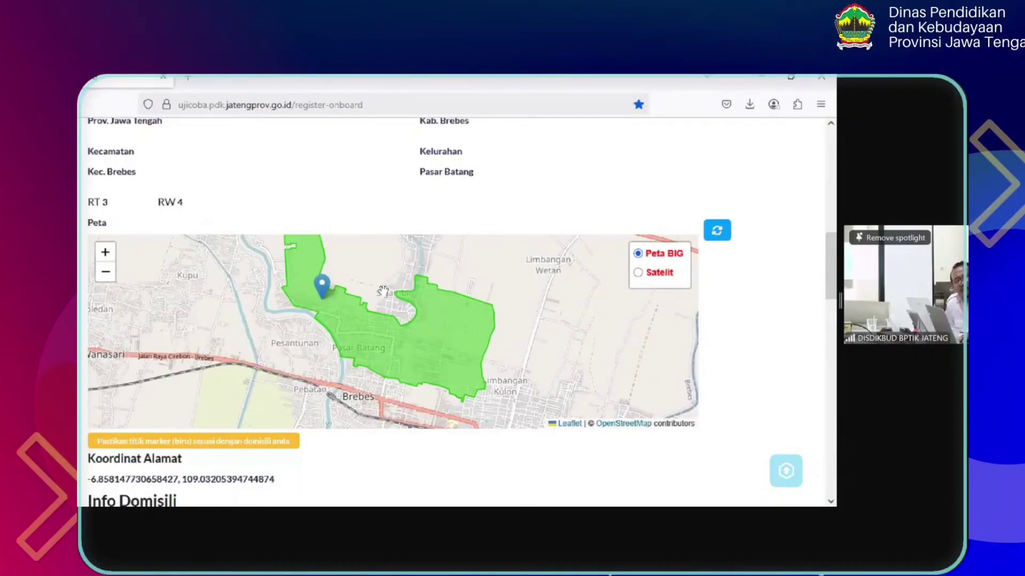
Switch the map to satellite view, zoom in, and place the home marker
click(675, 280)
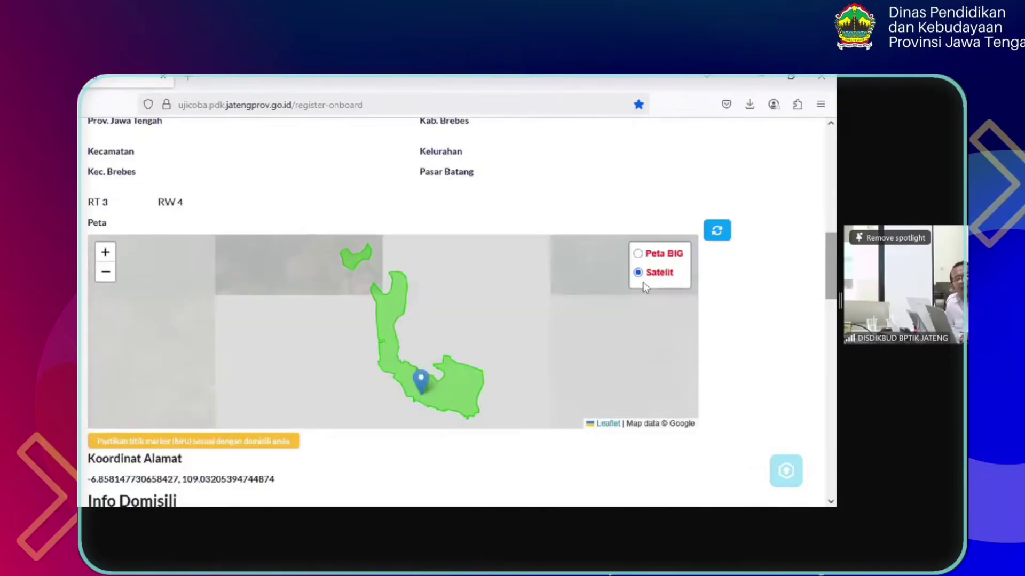
scroll(381, 373, up, 2)
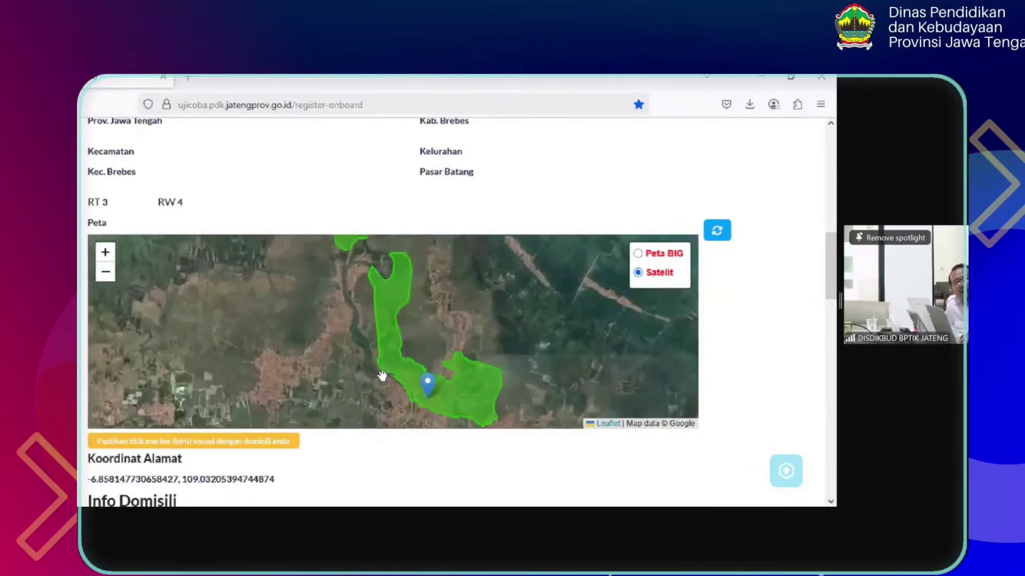
scroll(441, 366, up, 1)
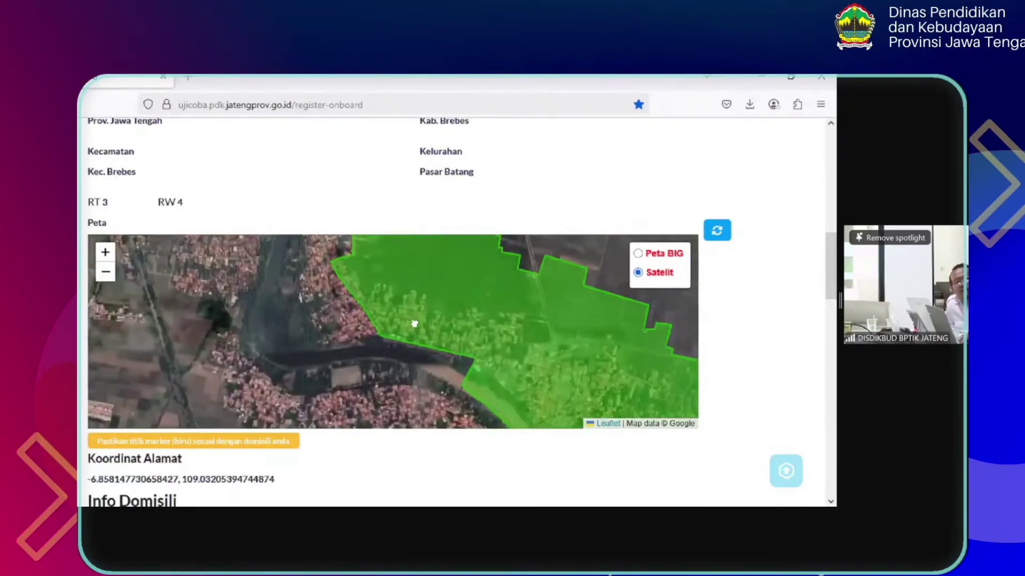
scroll(406, 320, up, 1)
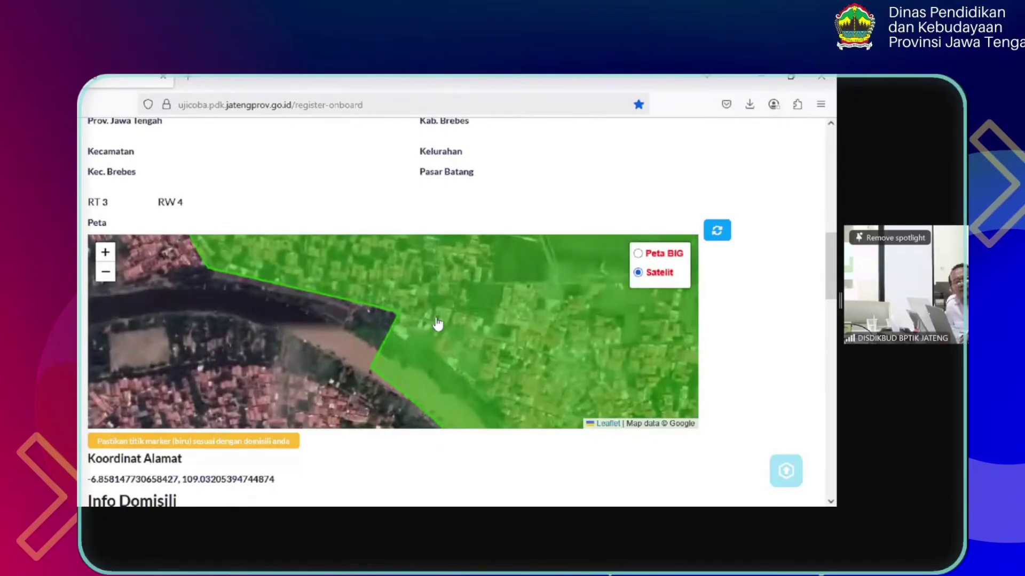
drag(360, 298, 416, 350)
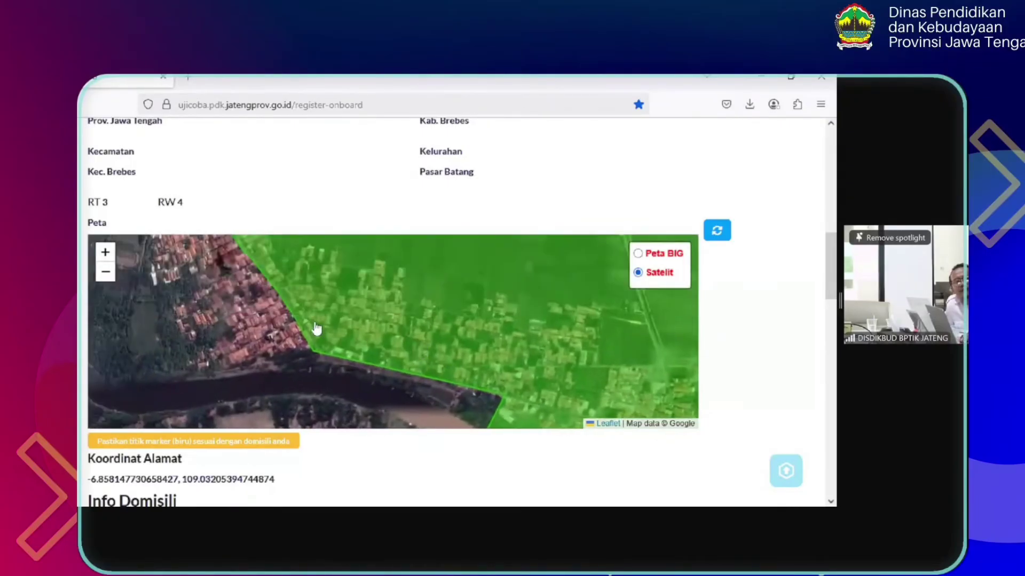
scroll(315, 327, up, 2)
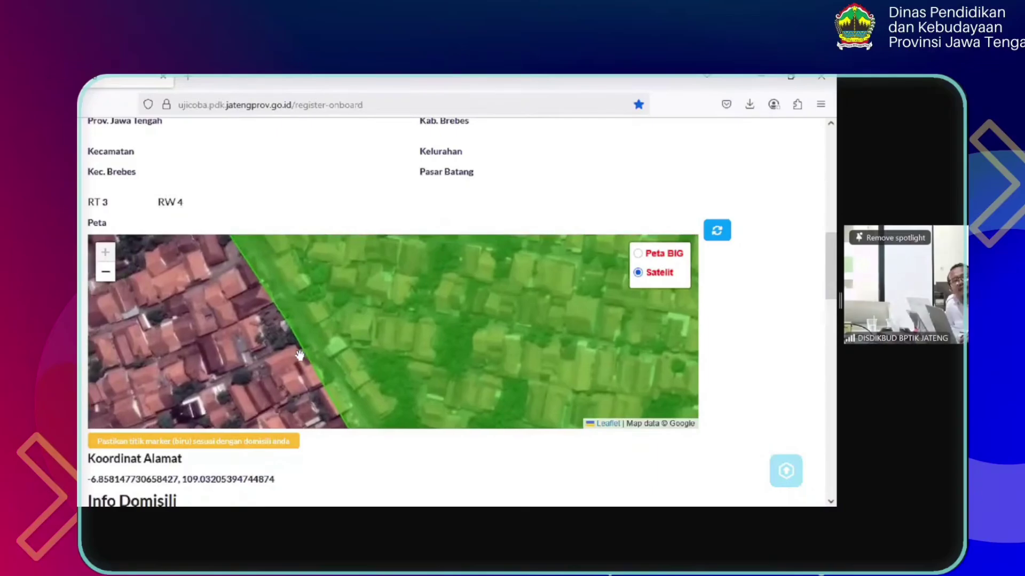
click(321, 342)
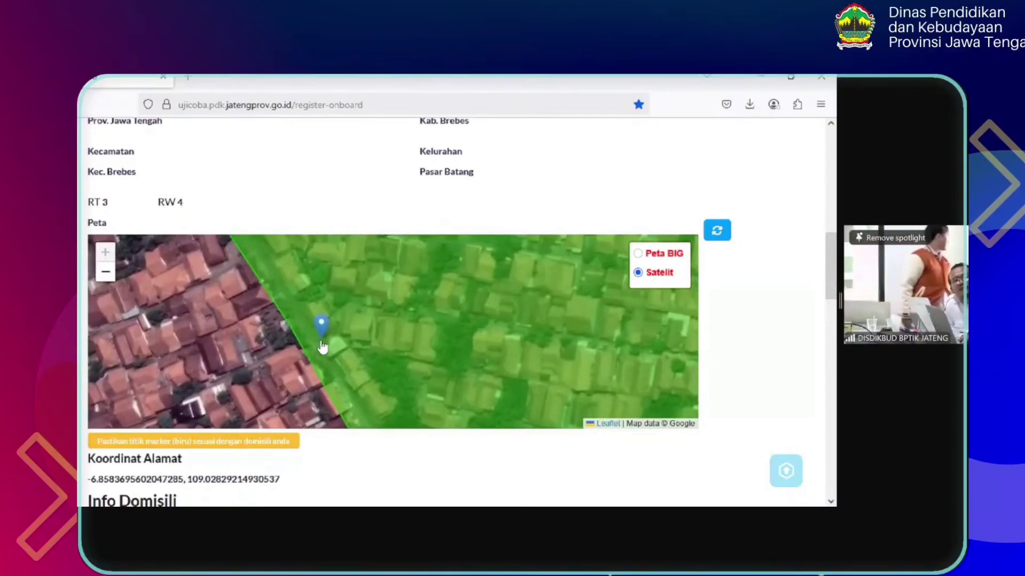
Refine the marker's position over the house and check the Koordinat Alamat values
drag(391, 351, 450, 323)
click(397, 326)
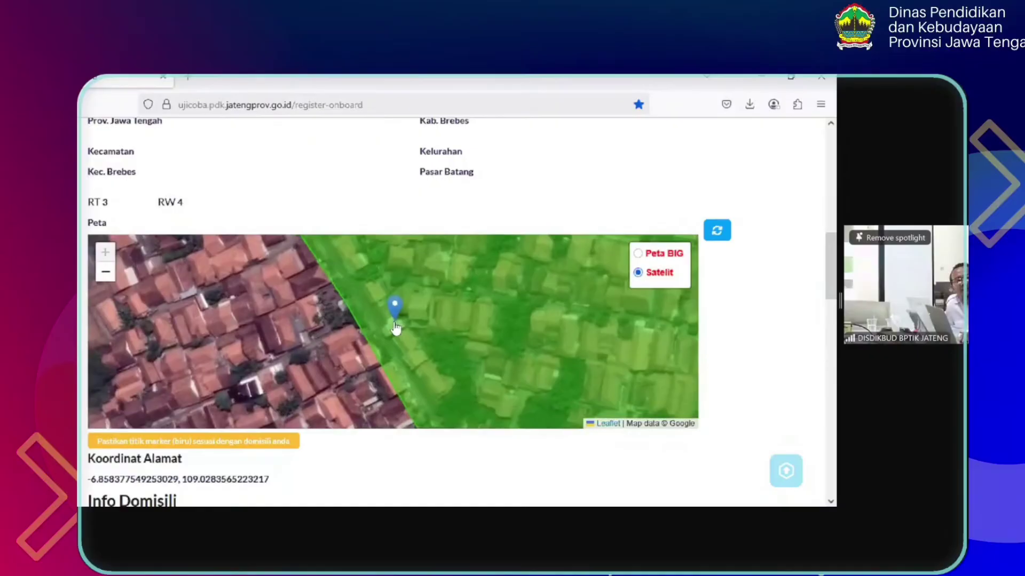
click(360, 292)
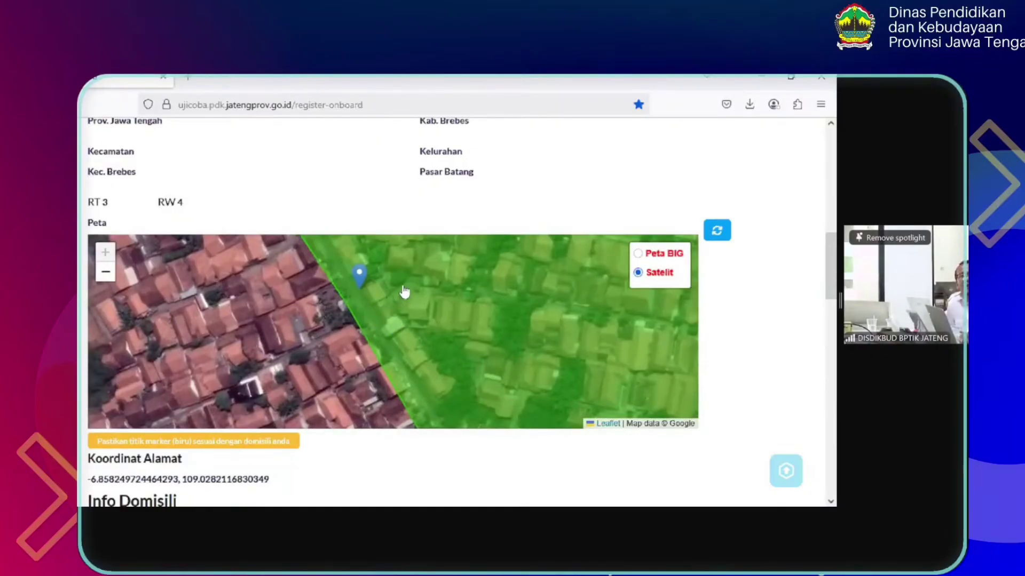
click(376, 306)
click(485, 377)
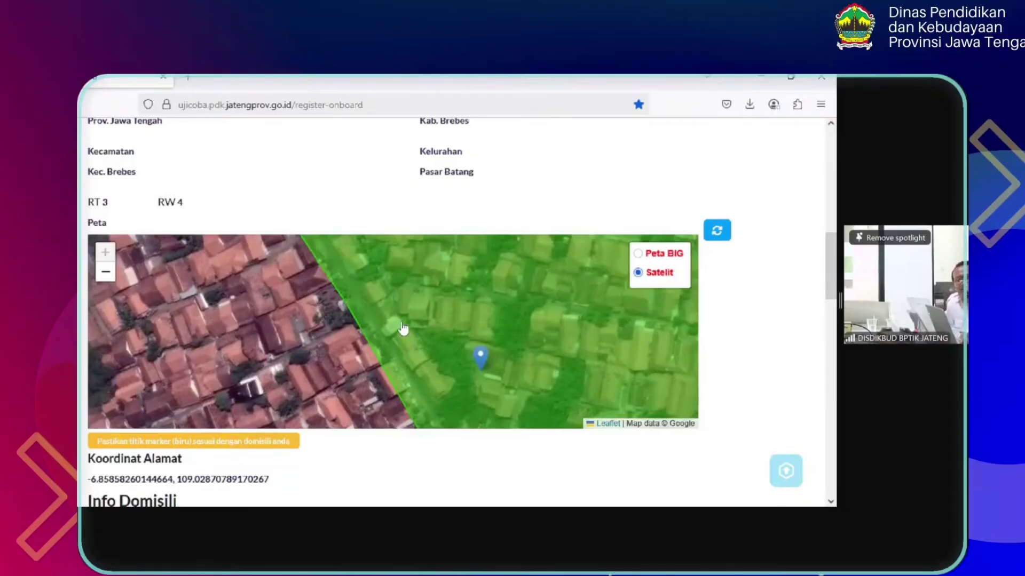
click(394, 287)
click(410, 287)
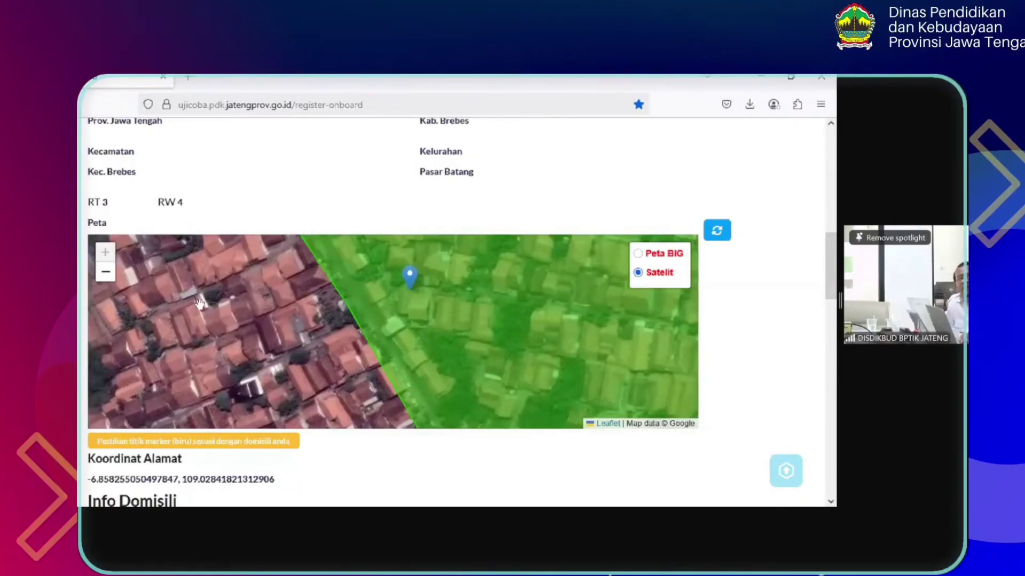
click(372, 289)
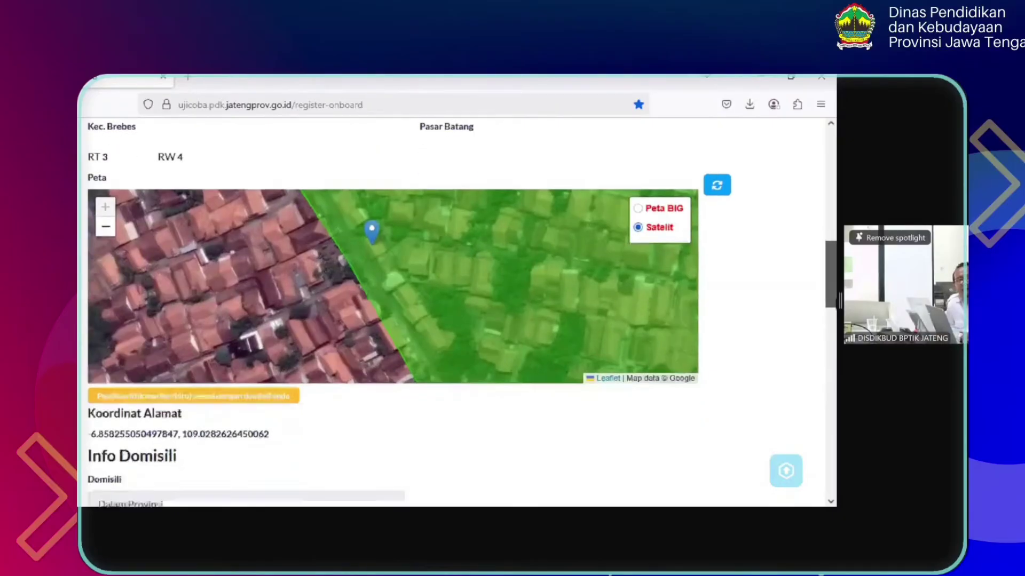
scroll(774, 290, down, 2)
click(548, 175)
click(505, 212)
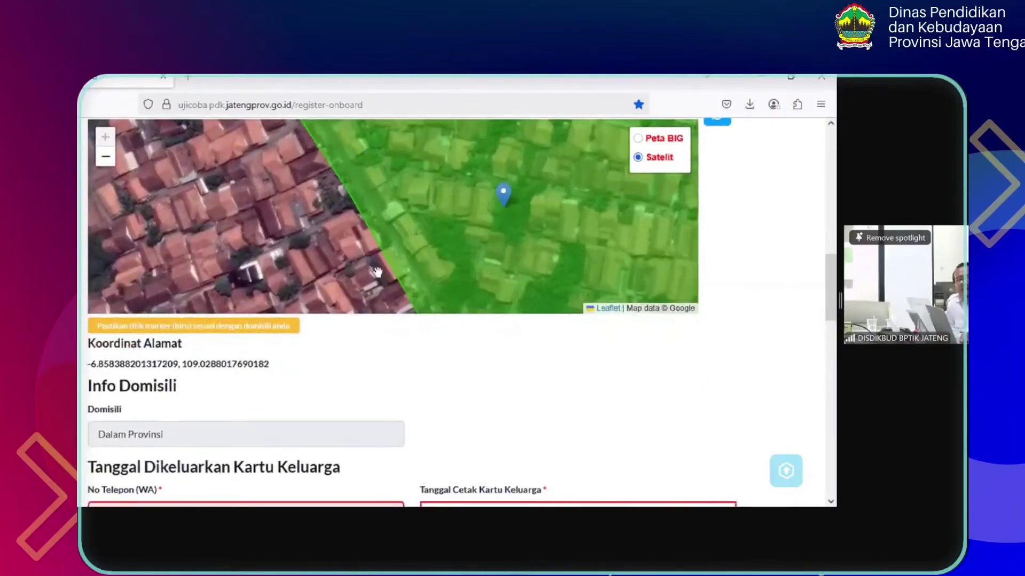
drag(270, 364, 89, 367)
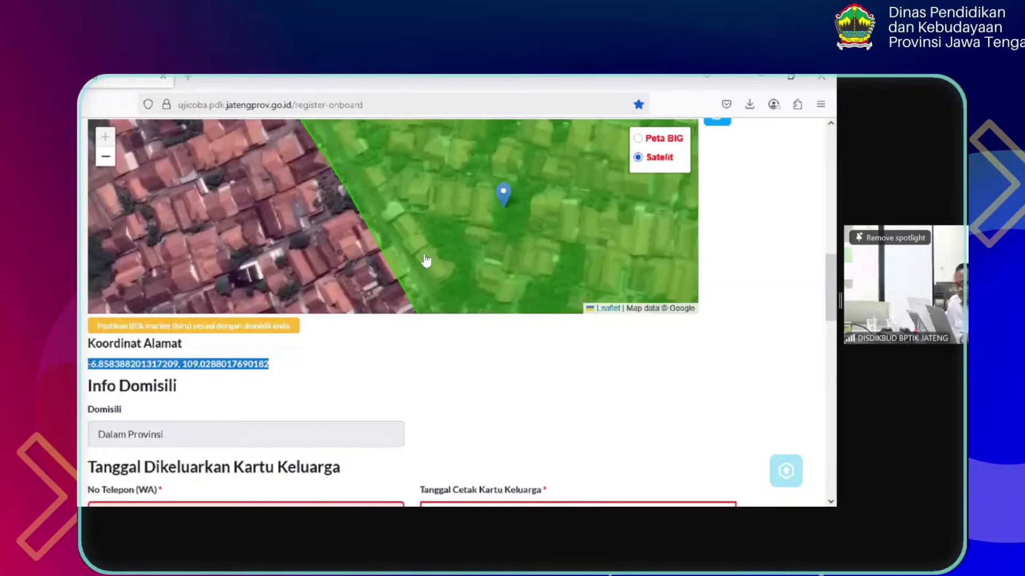
click(461, 239)
click(510, 256)
click(579, 240)
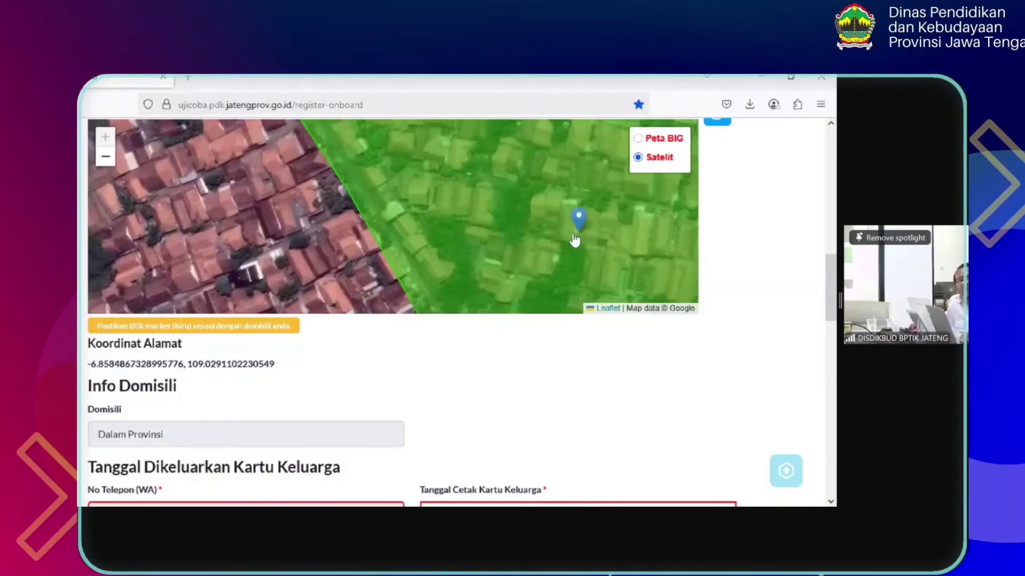
click(441, 214)
click(469, 219)
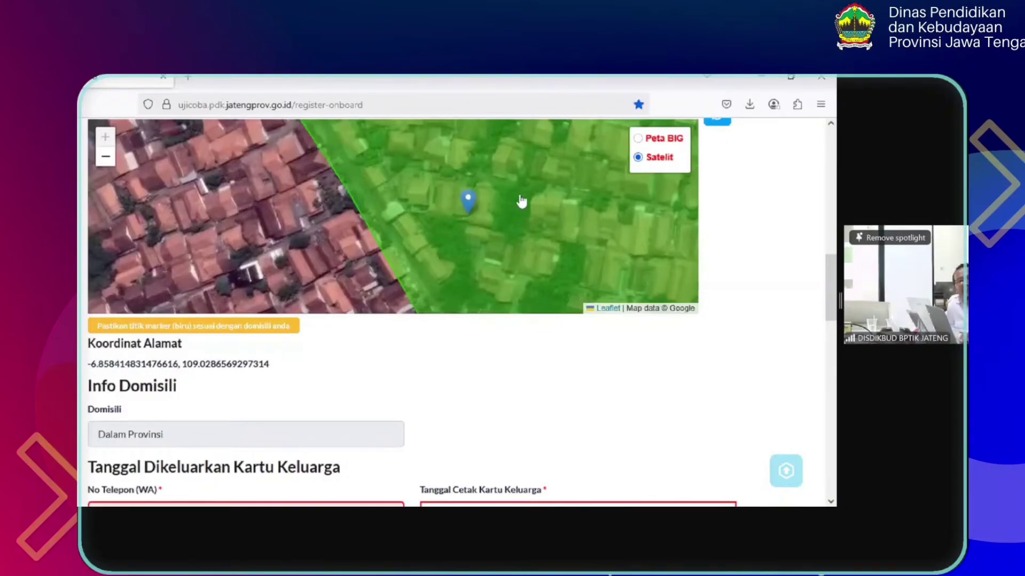
click(520, 256)
click(436, 198)
click(502, 194)
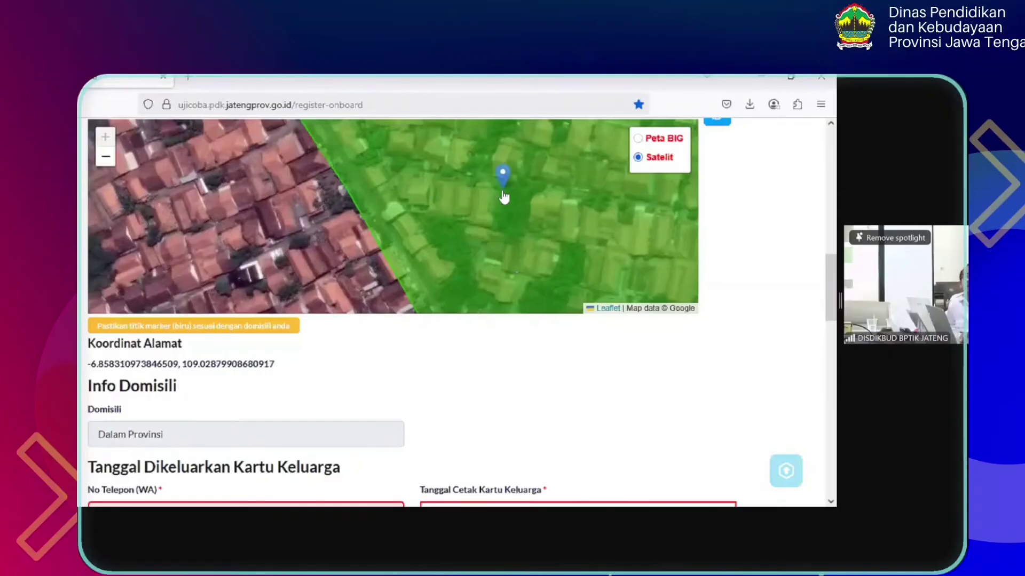
drag(283, 365, 87, 365)
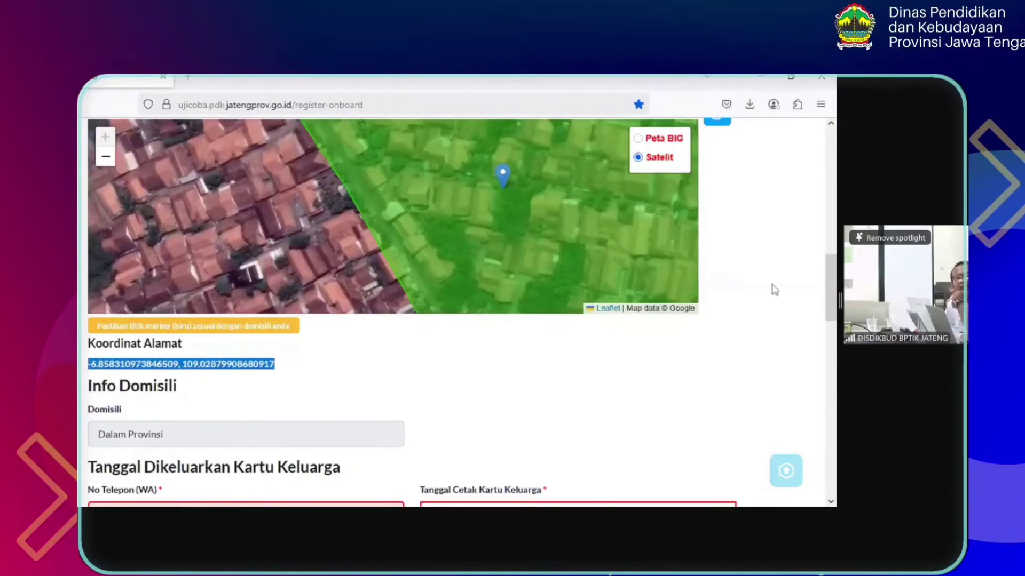
click(824, 282)
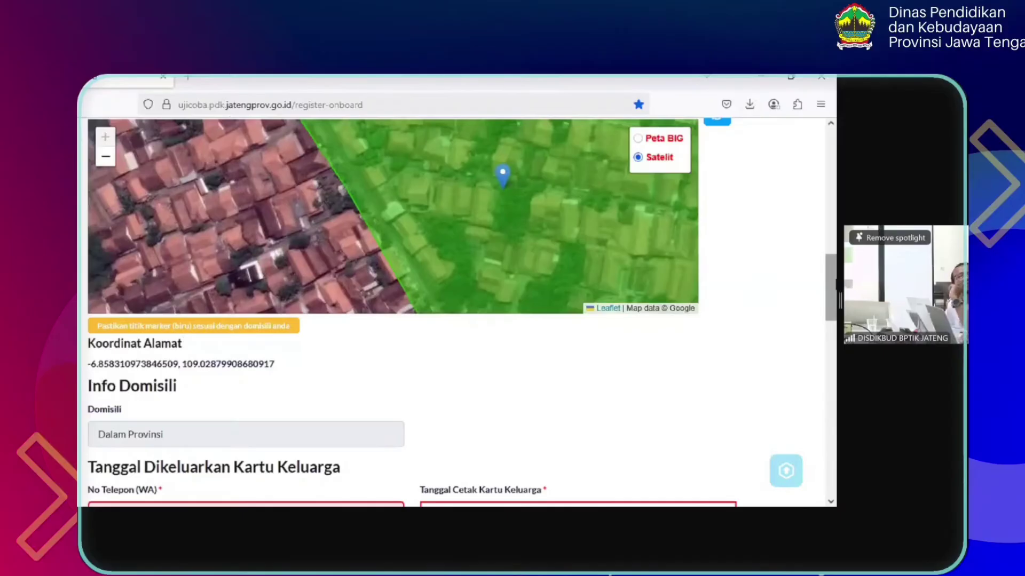
drag(831, 285, 831, 299)
Pick a family card print date, trying 5 April 2023 and then 2022-04-23
scroll(455, 313, down, 3)
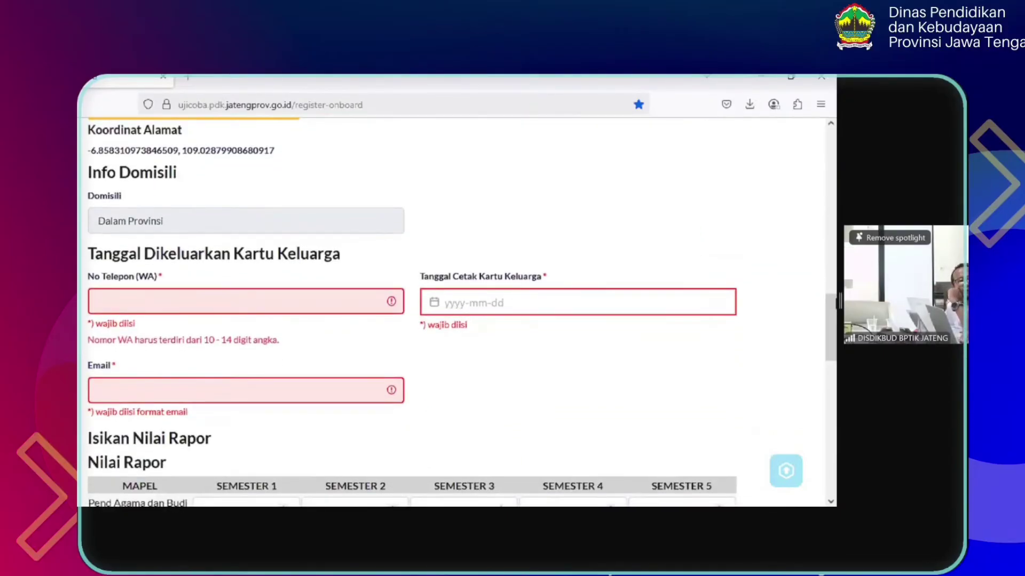
mouse_move(835, 309)
mouse_down()
mouse_move(836, 320)
mouse_move(836, 312)
mouse_up()
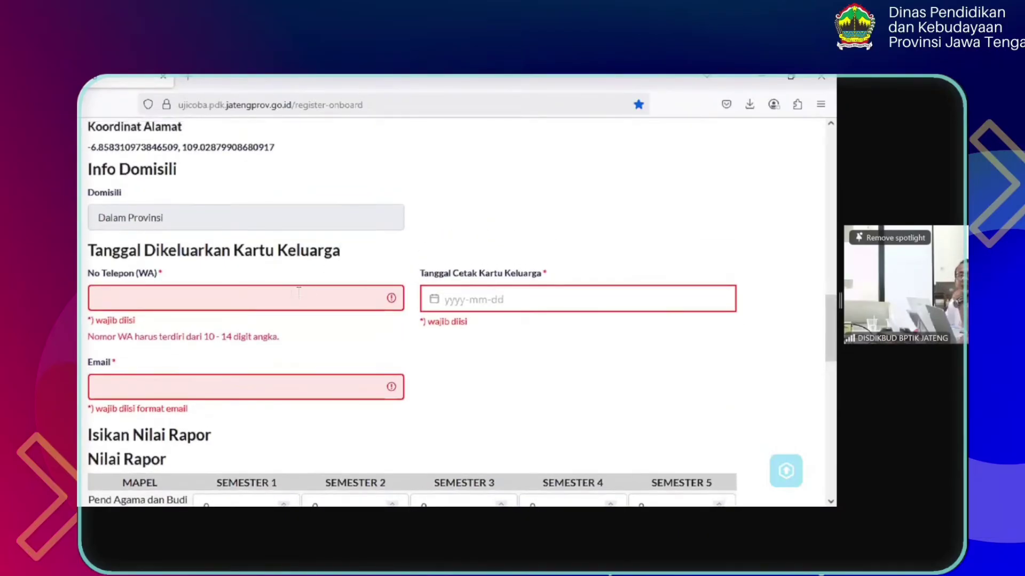
click(488, 307)
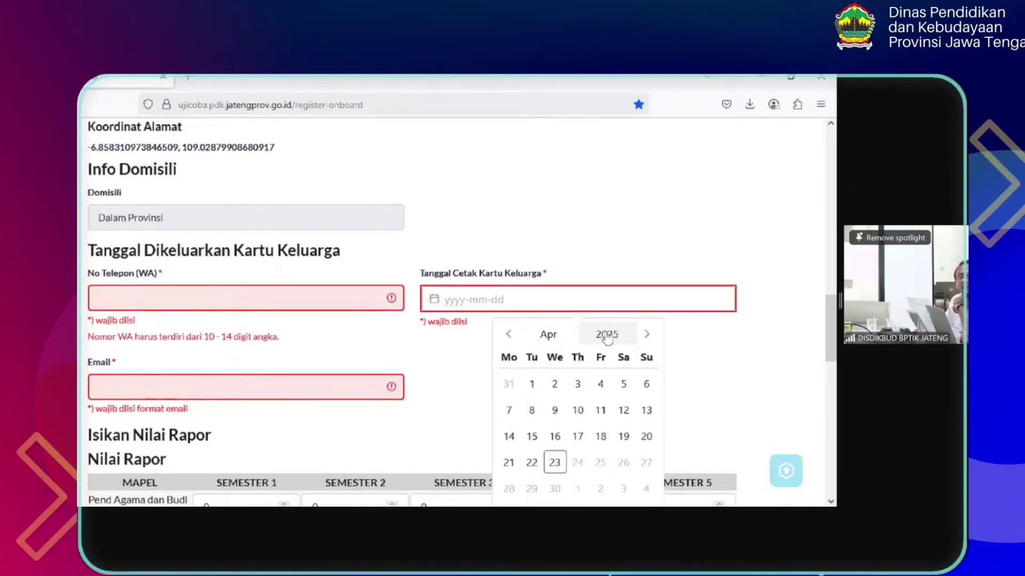
click(607, 337)
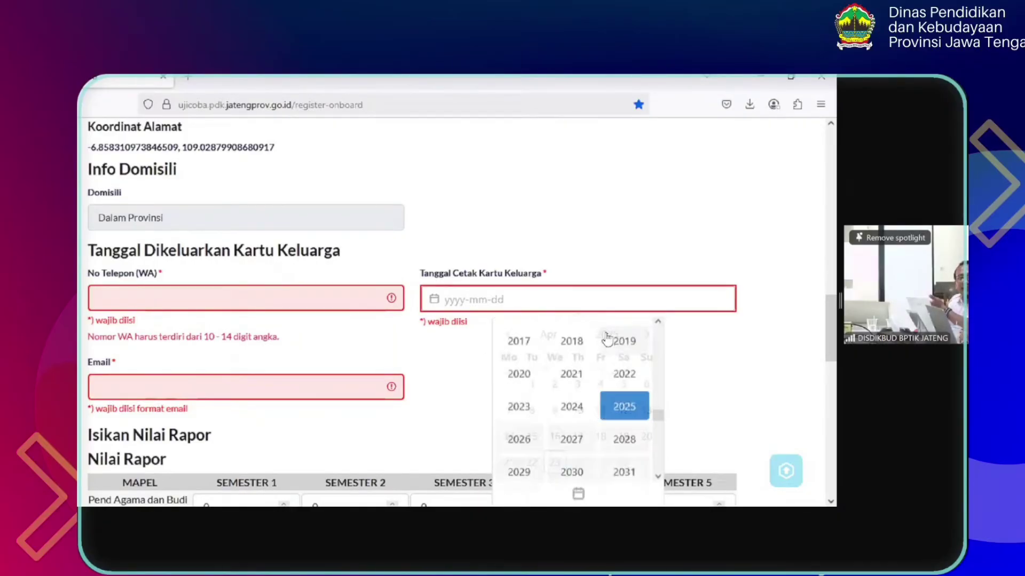
click(537, 419)
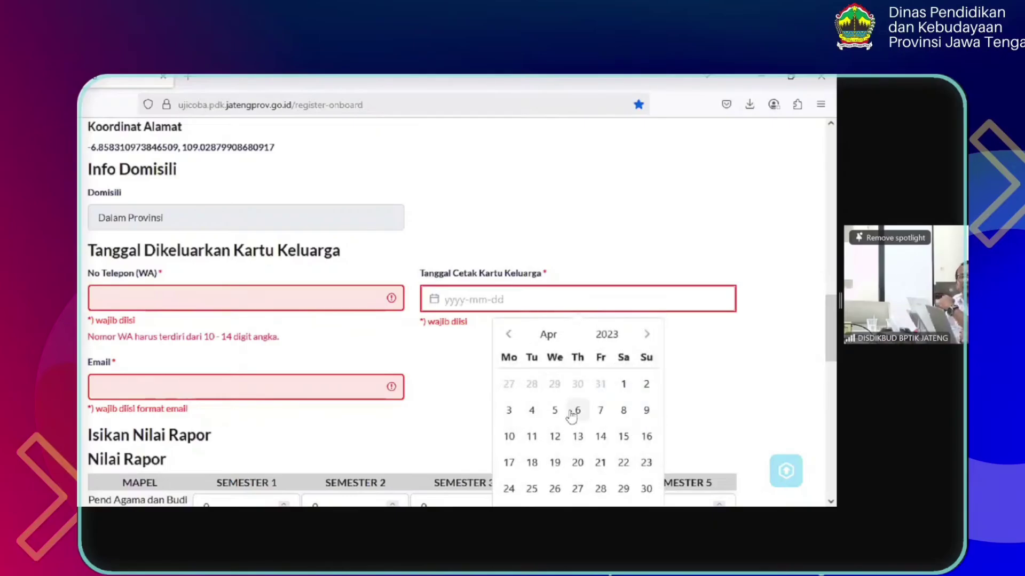
click(556, 413)
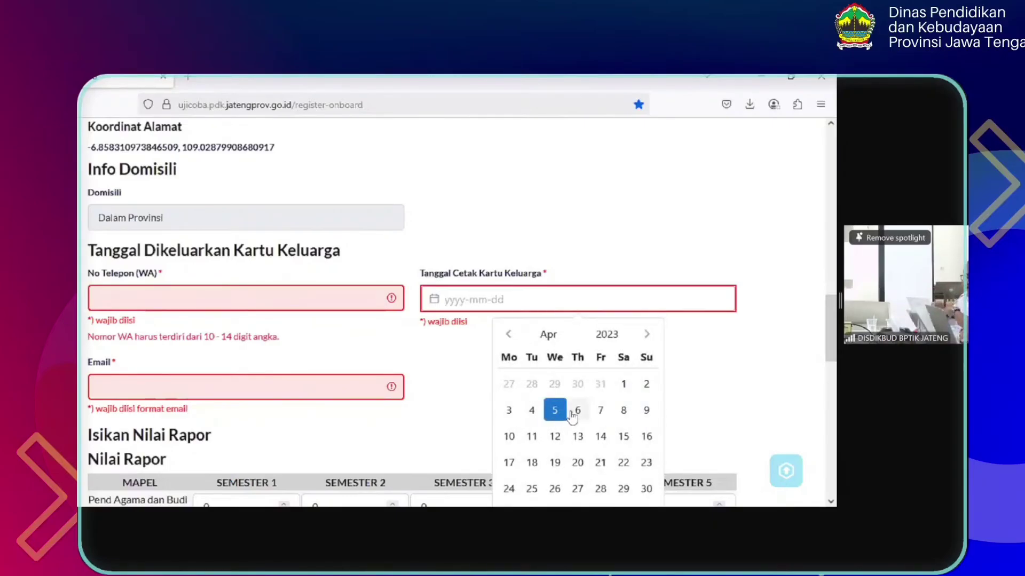
drag(834, 342, 834, 351)
click(610, 256)
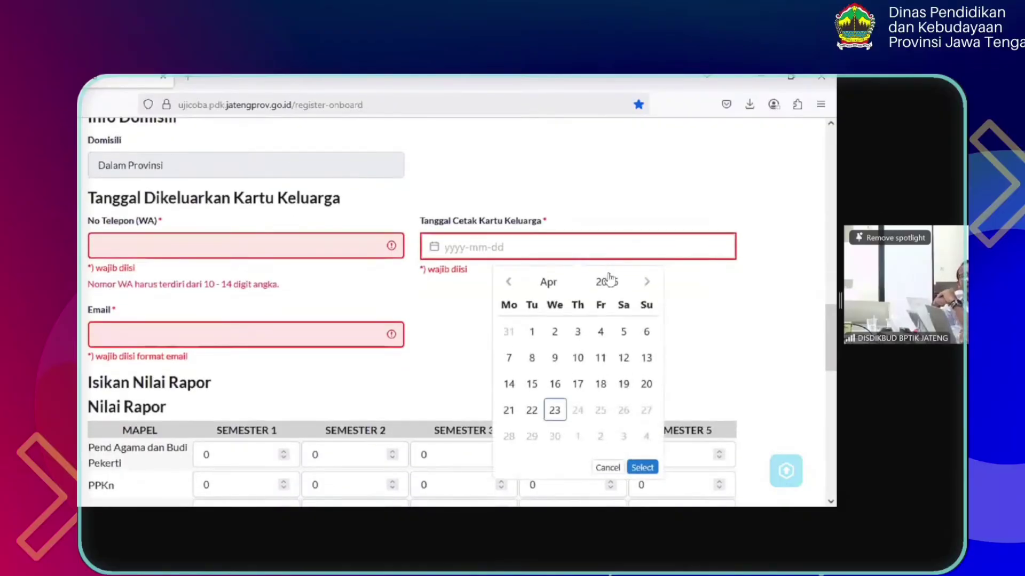
click(610, 281)
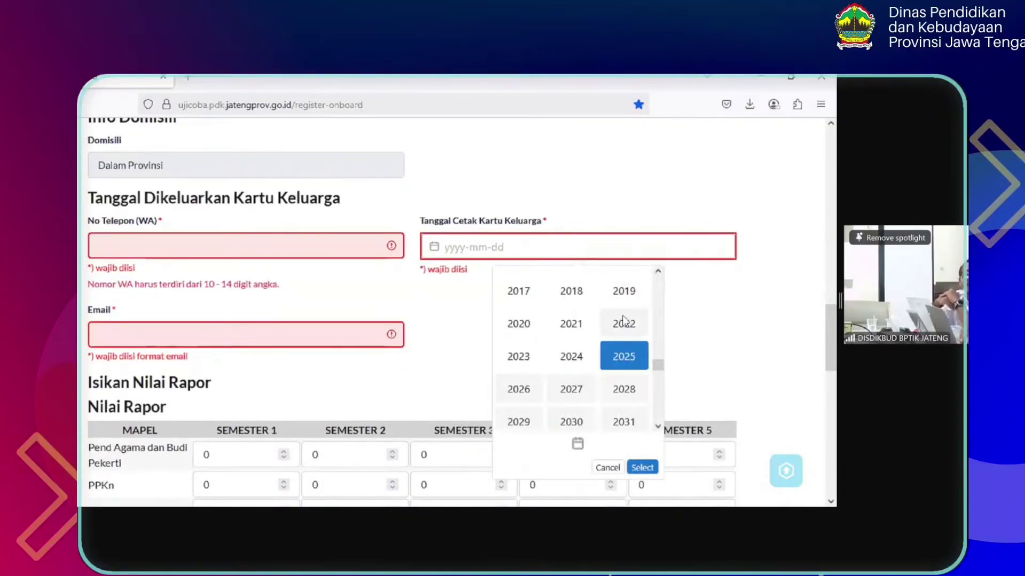
click(621, 322)
click(624, 411)
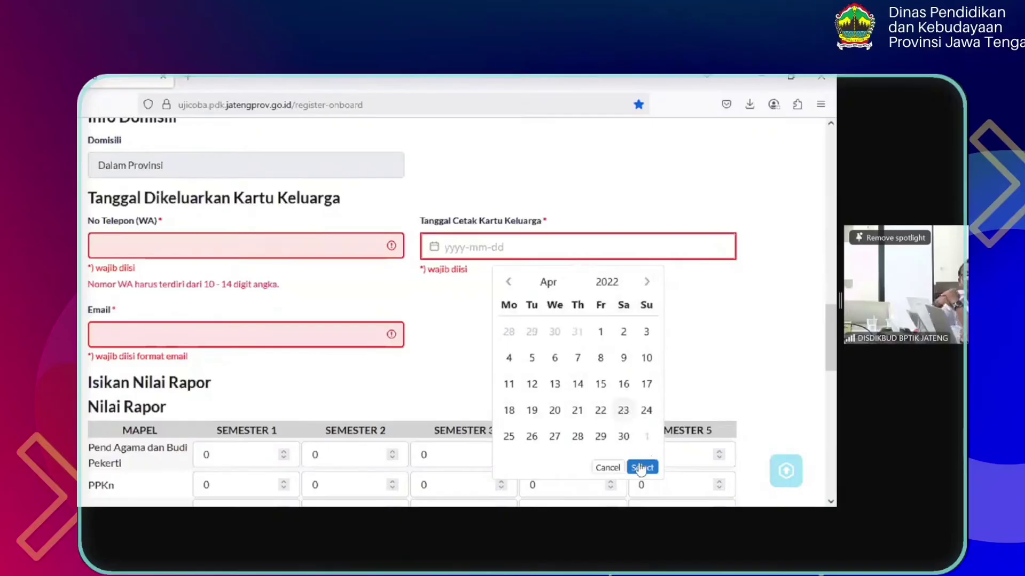
click(642, 467)
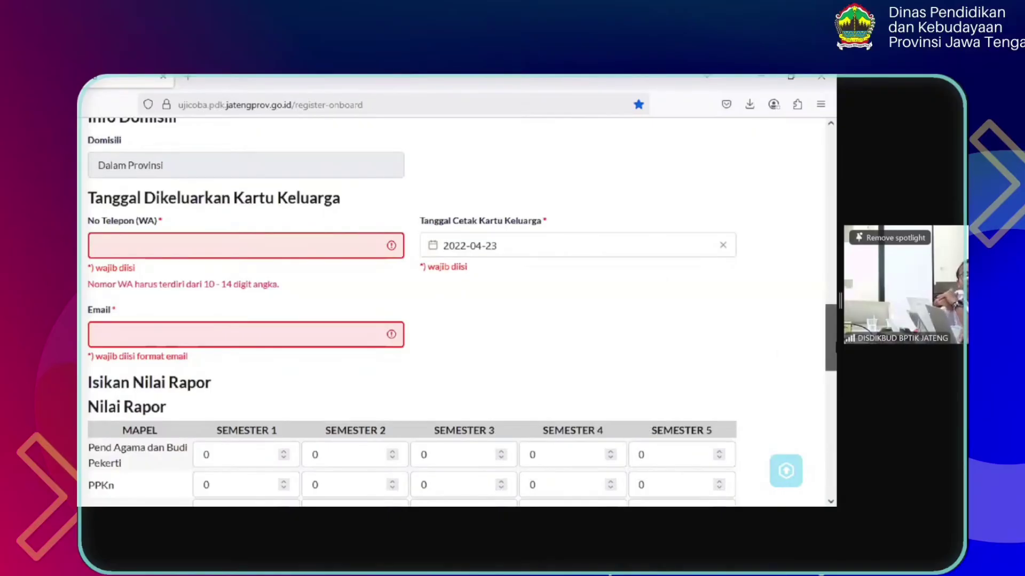
Change the card print date to 2022-04-18, then settle on 2020-04-25
scroll(517, 359, up, 2)
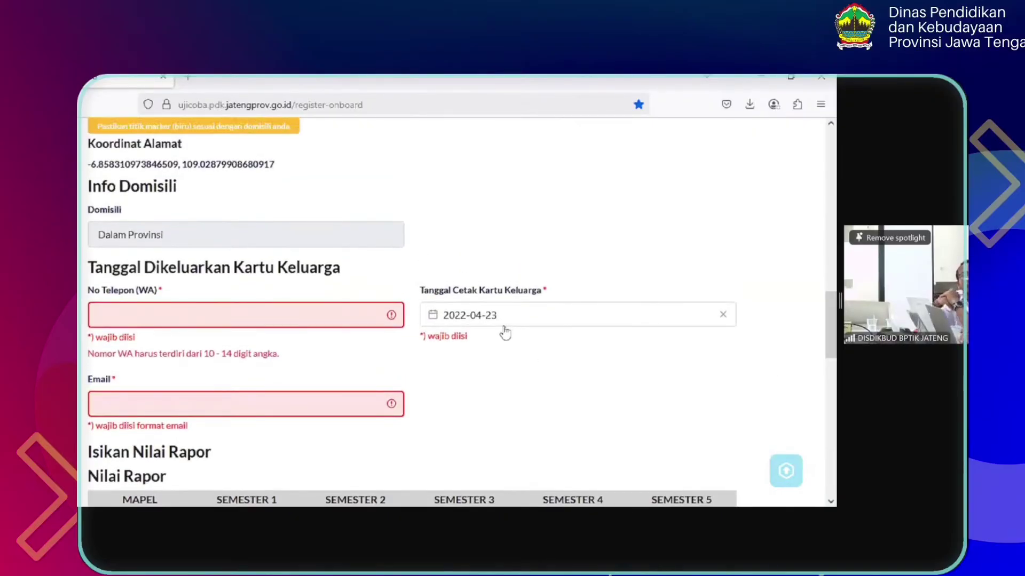
click(511, 322)
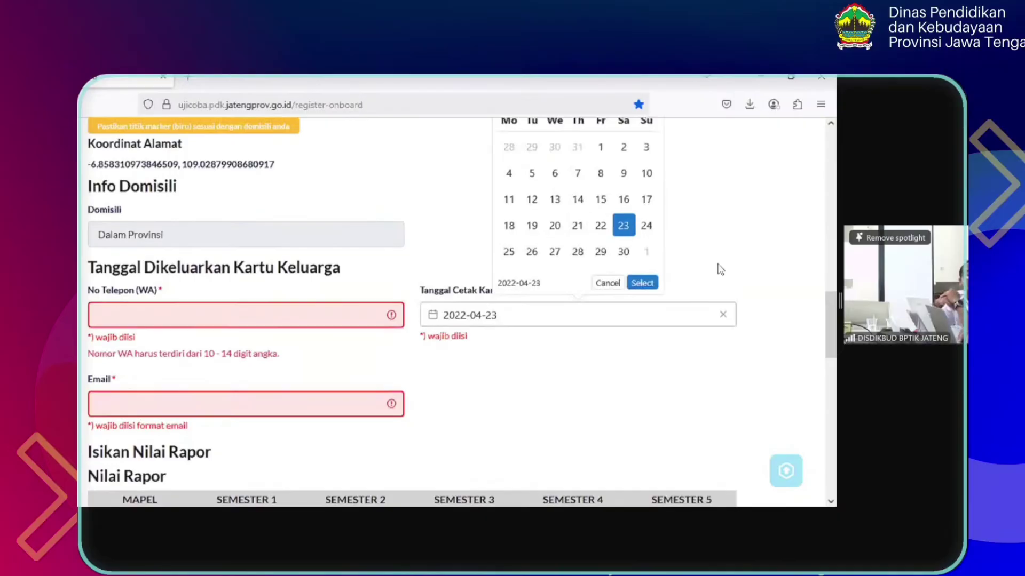
click(510, 226)
click(642, 283)
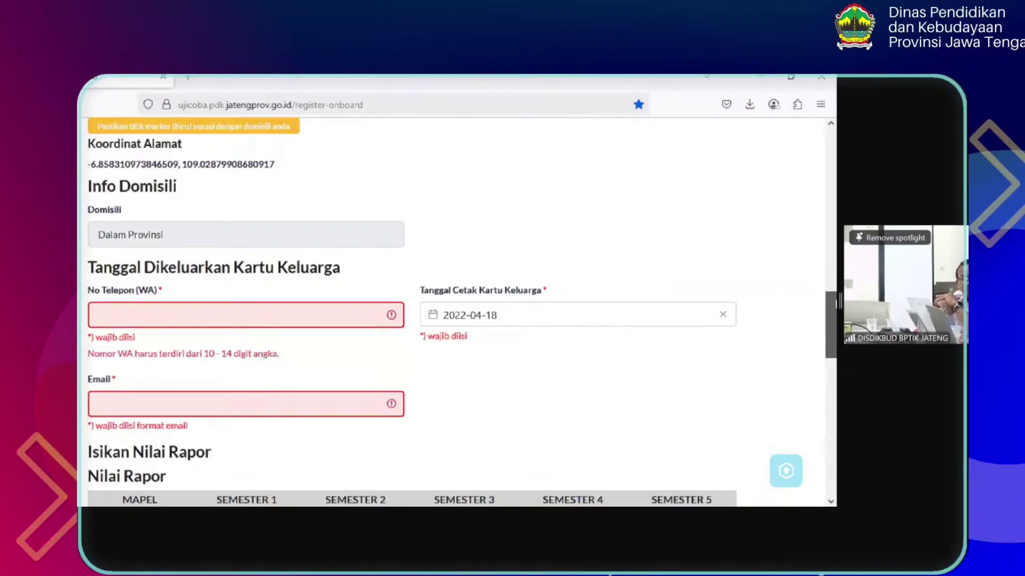
scroll(831, 320, up, 2)
click(610, 398)
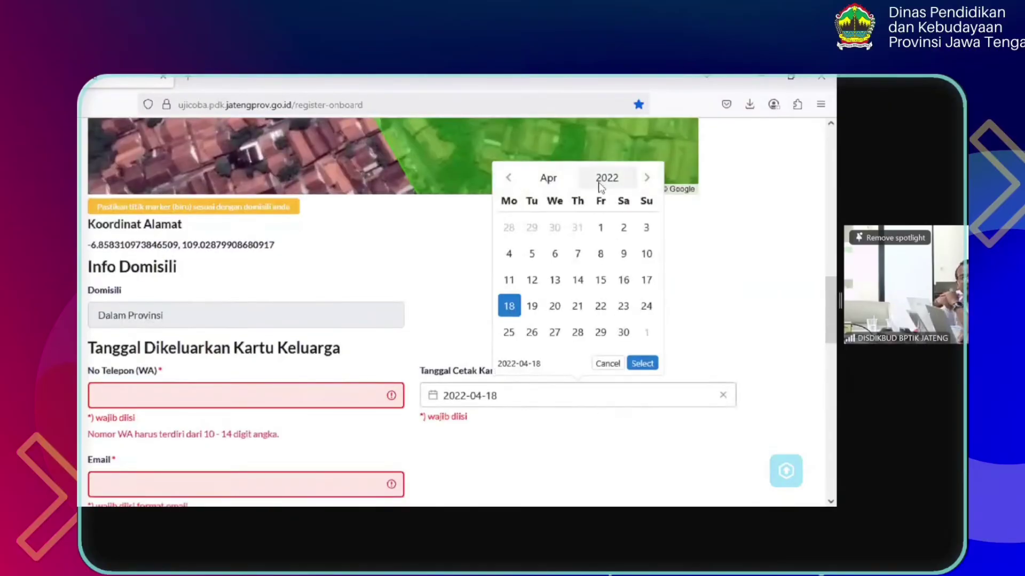
click(599, 184)
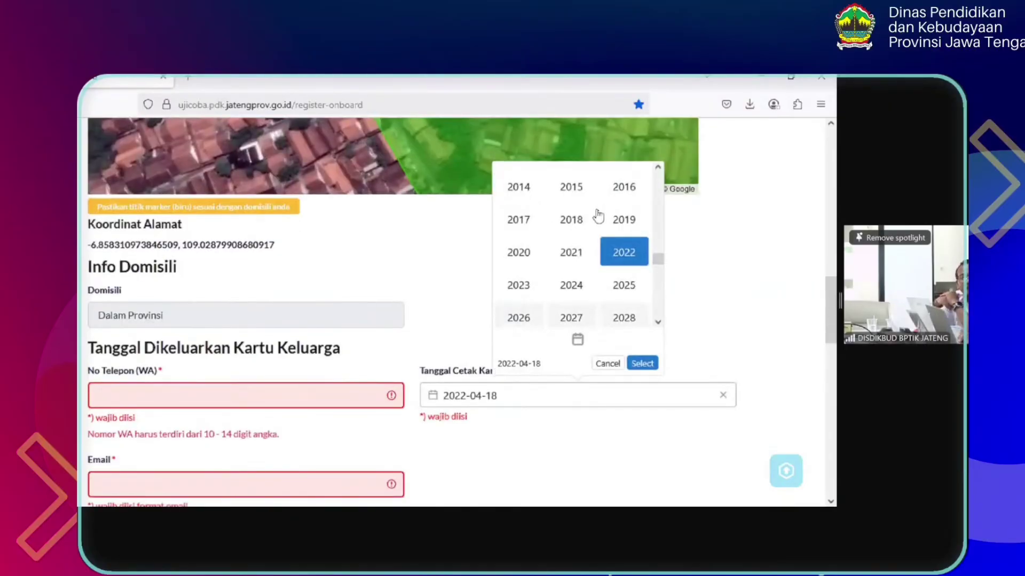
click(520, 256)
click(623, 306)
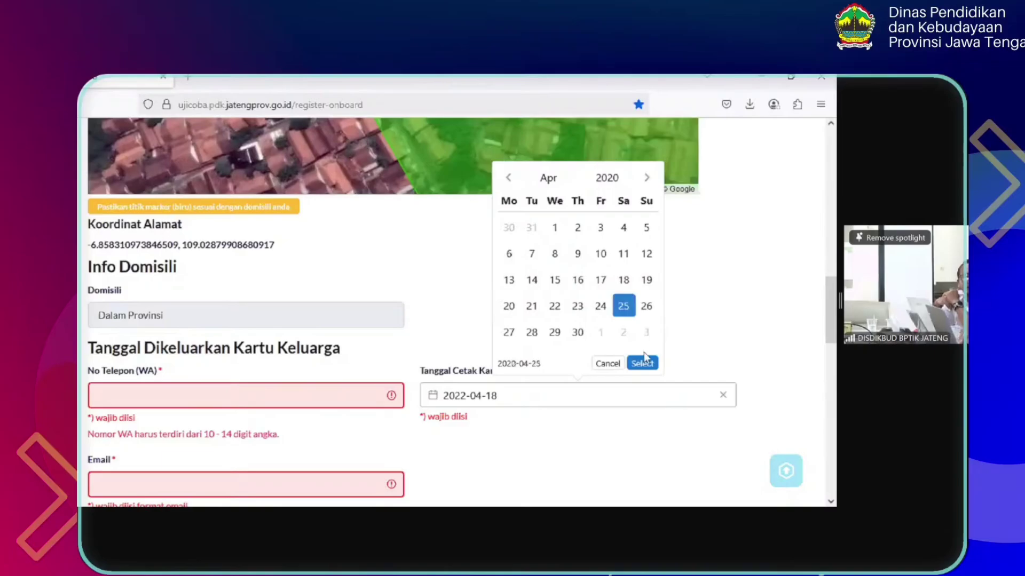
click(646, 363)
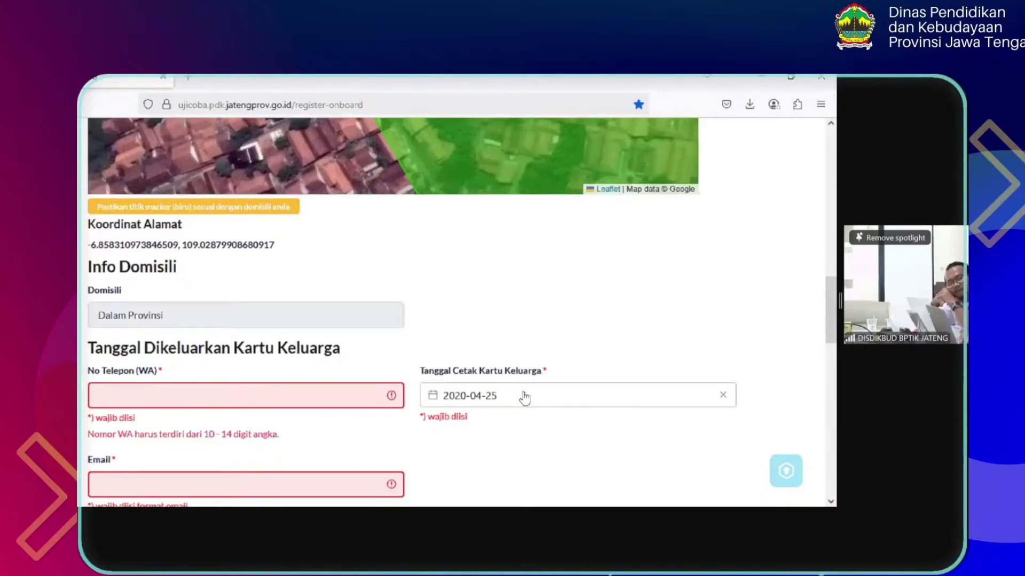
Type the student's WhatsApp number into No Telepon (WA)
scroll(836, 305, down, 1)
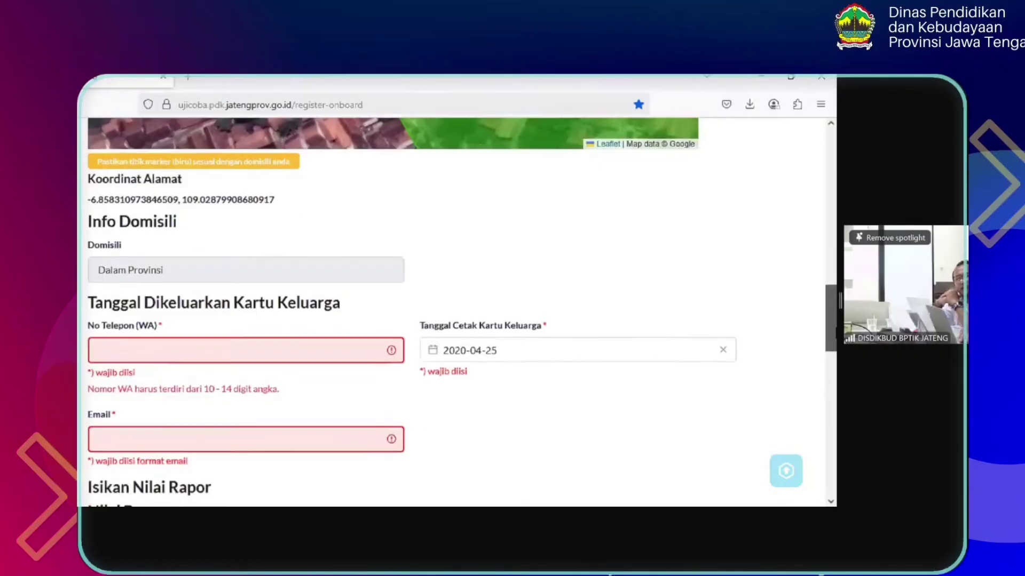
scroll(830, 315, down, 2)
click(357, 283)
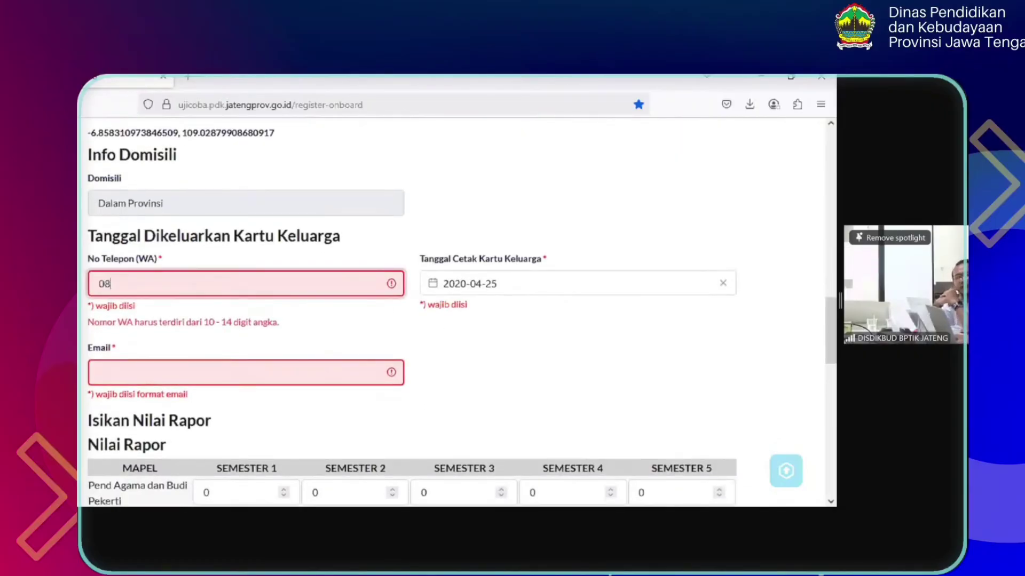
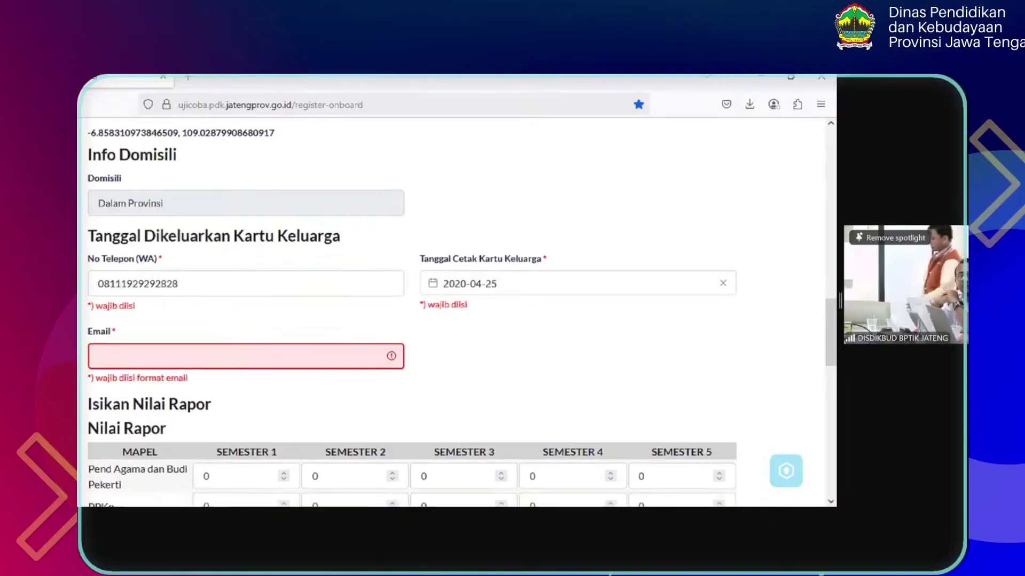
Fill in the applicant's e-mail address in the Email field
click(261, 363)
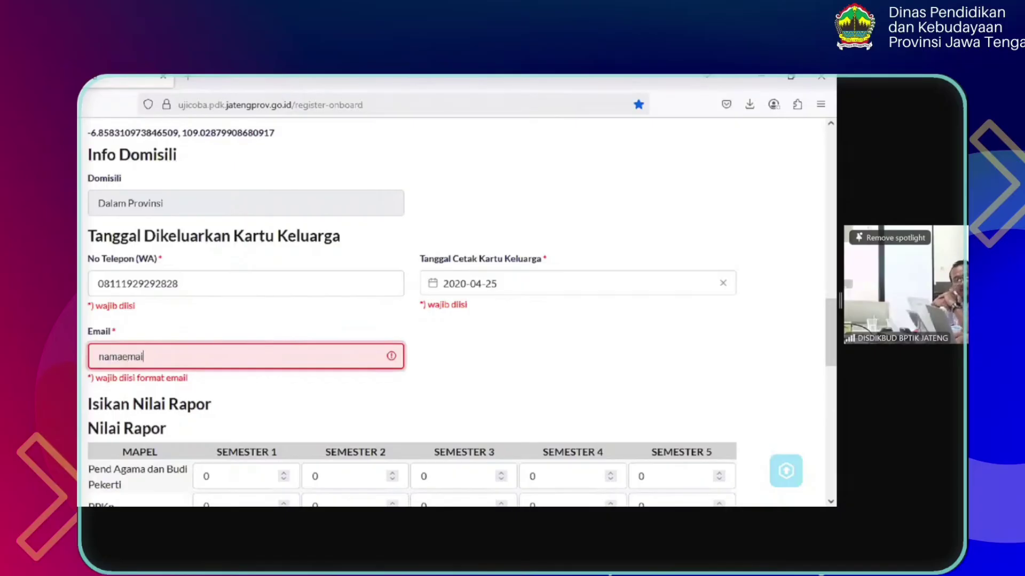
text(namaemail@mail)
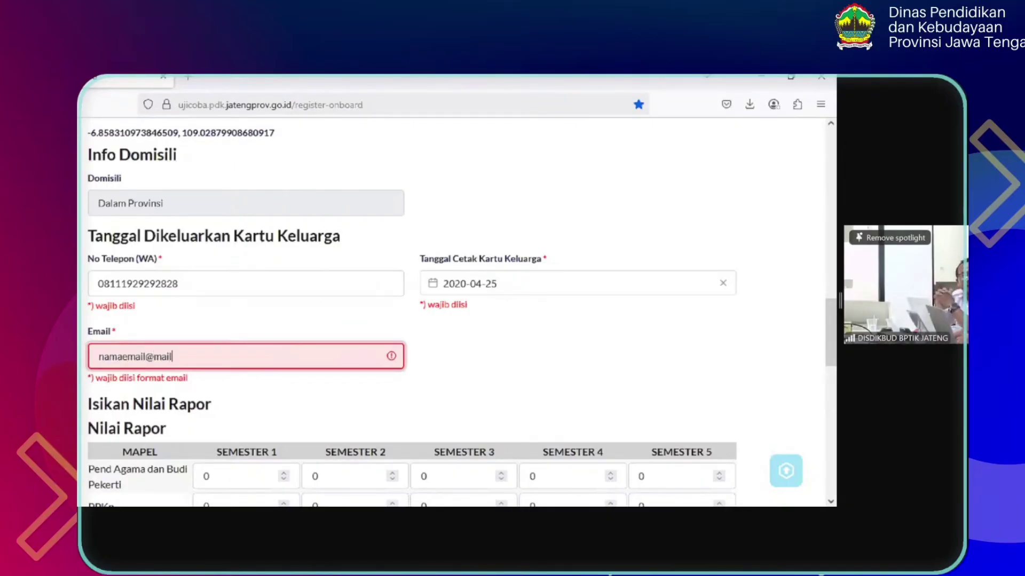
text(.com)
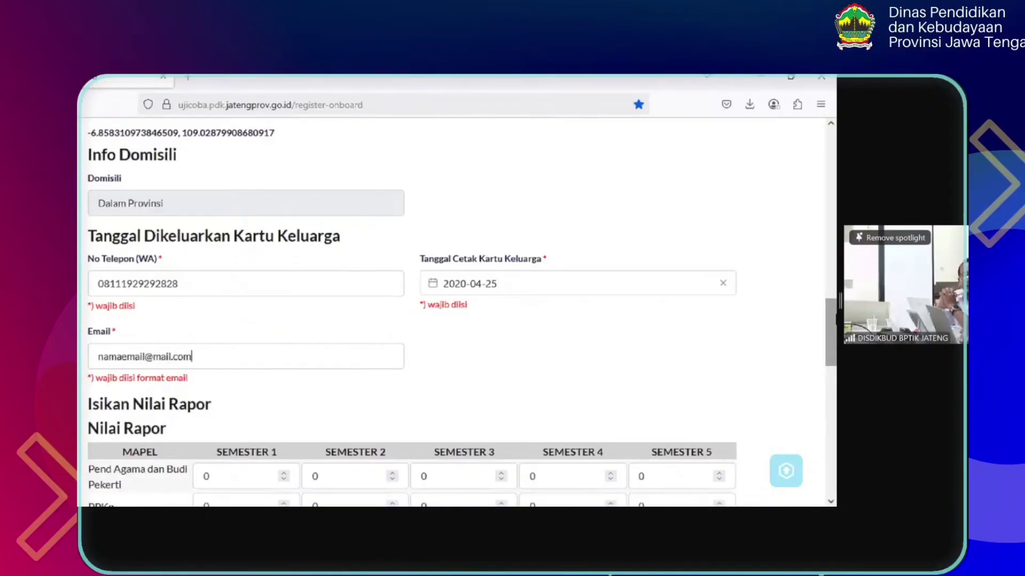
Enter the Pend Agama semester grades in the Nilai Rapor table
scroll(831, 331, down, 2)
scroll(831, 331, down, 5)
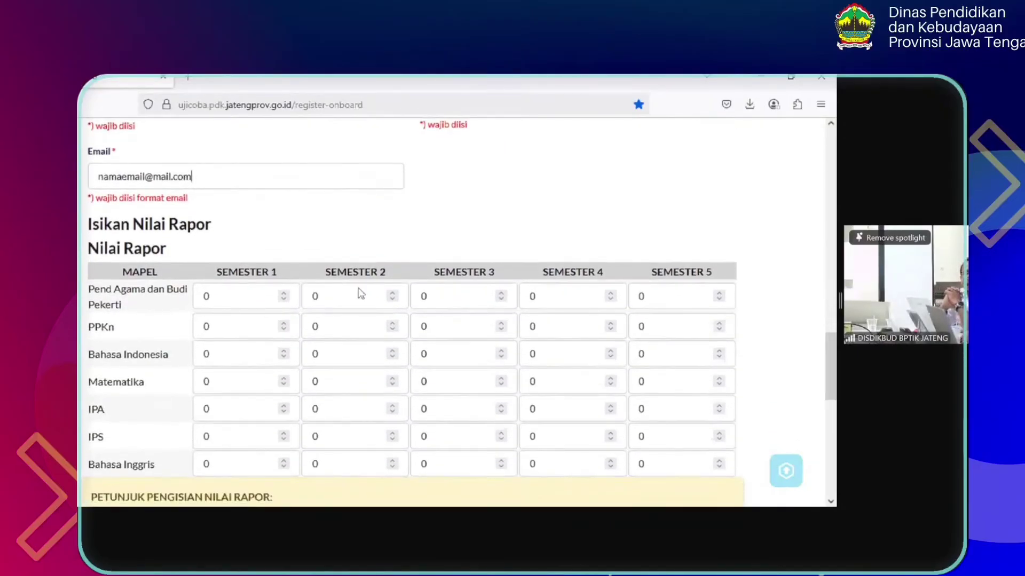
scroll(384, 265, down, 3)
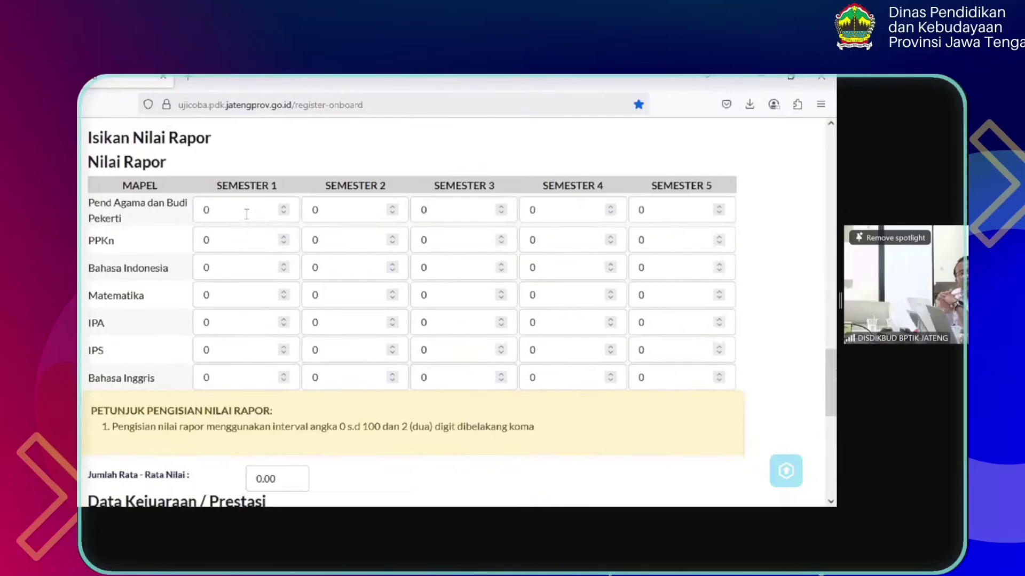
drag(247, 214, 180, 213)
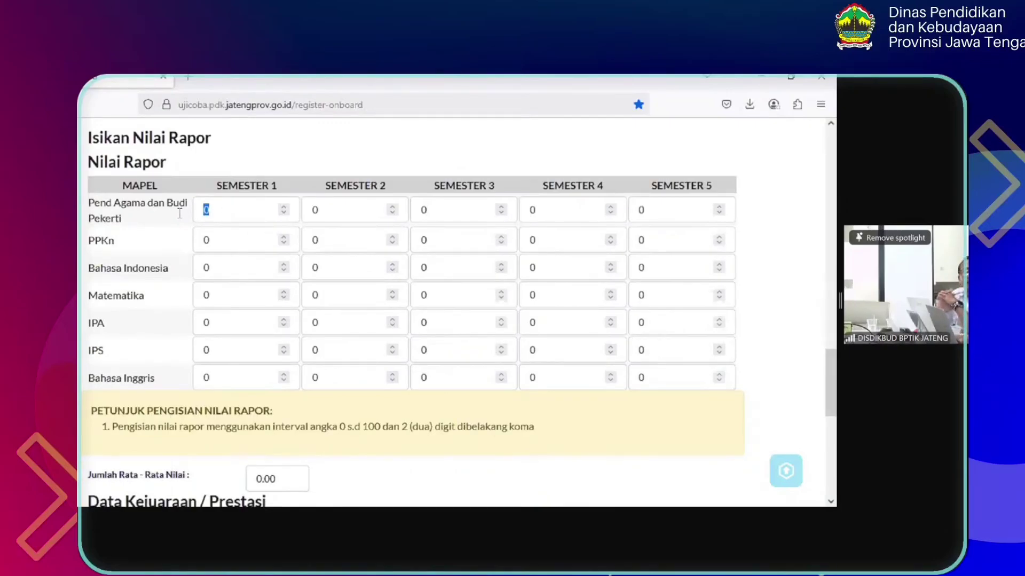
text(99)
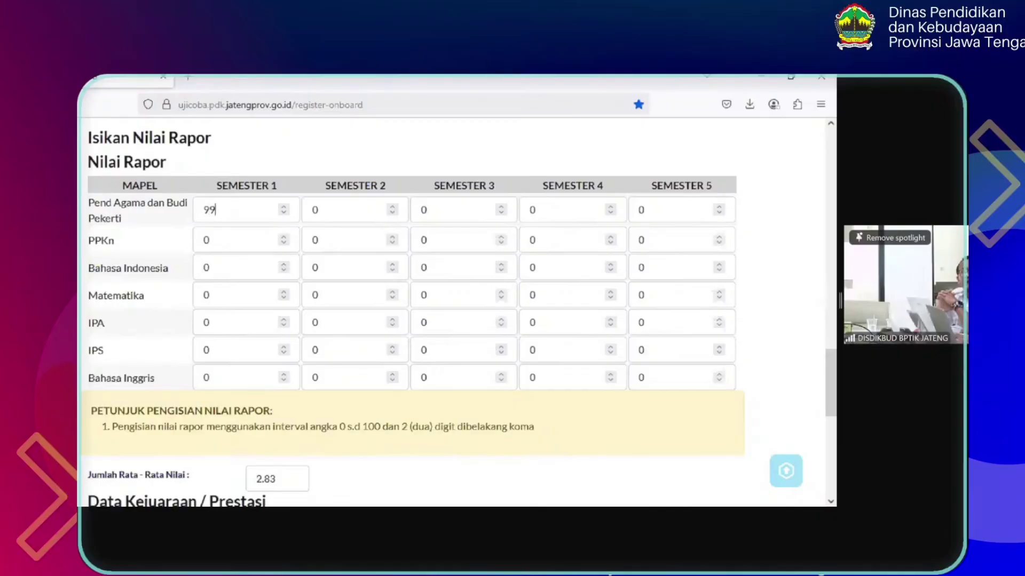
text(88.99)
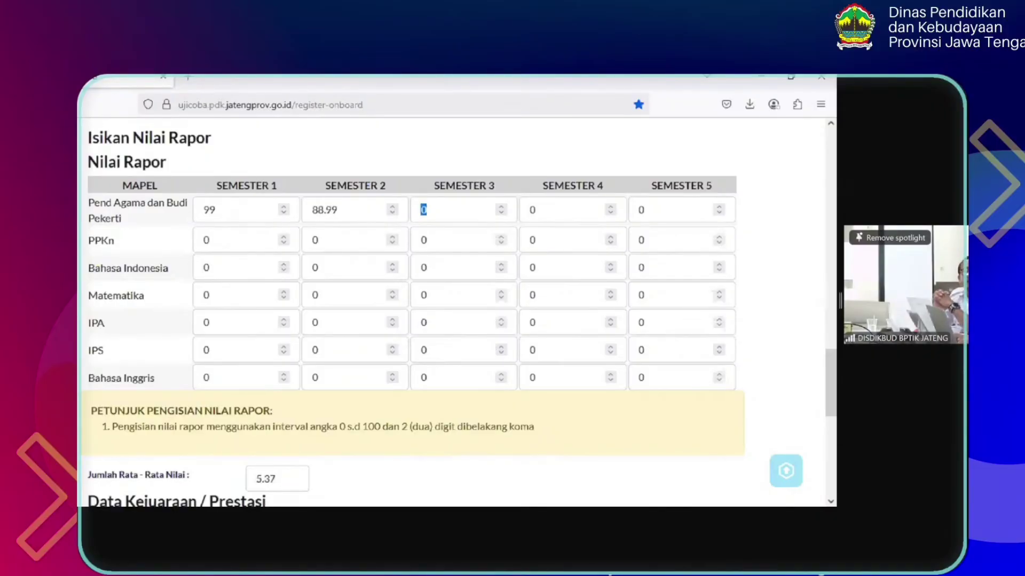
text(88.88)
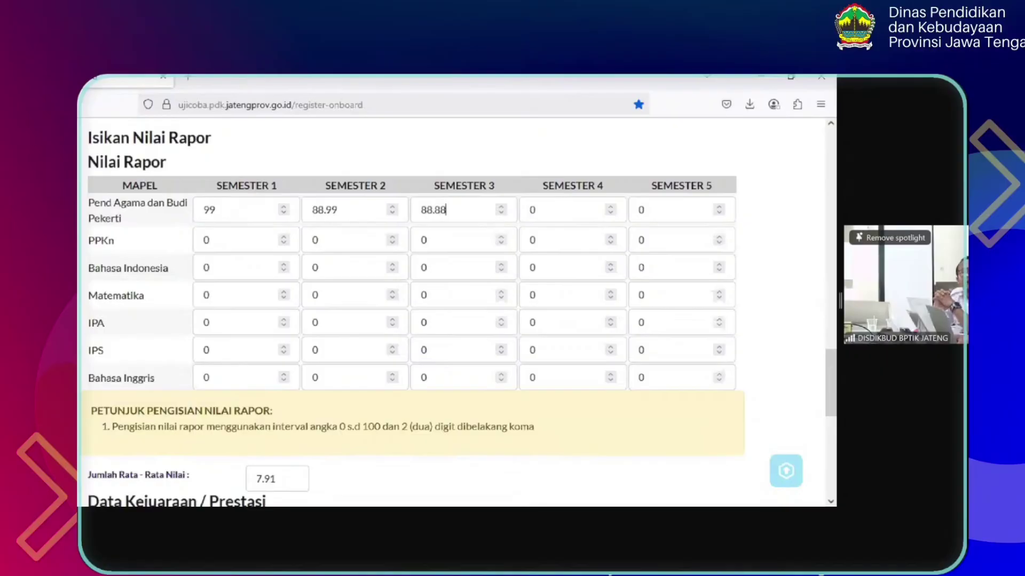
text(100)
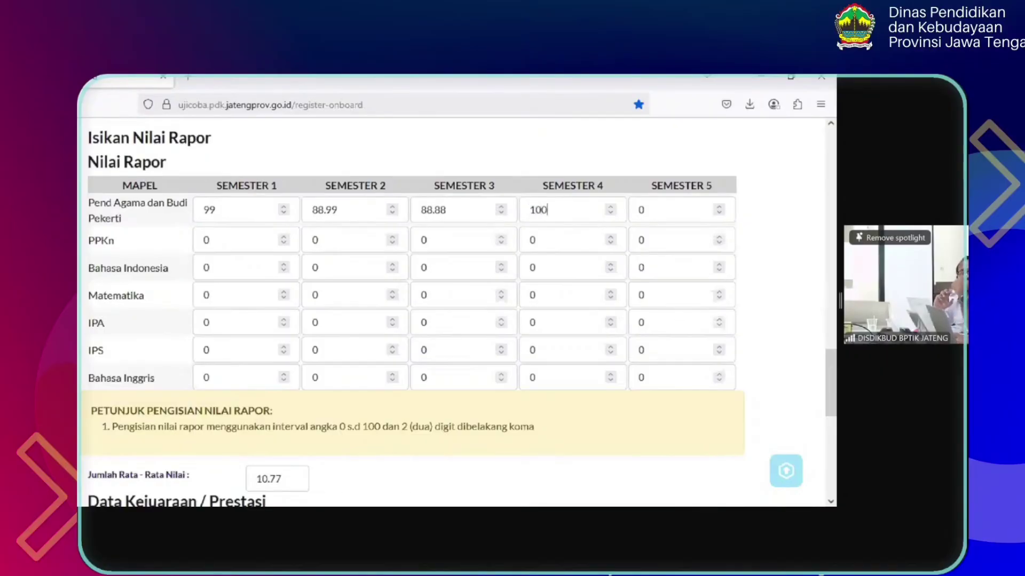
key(BackSpace)
text(0)
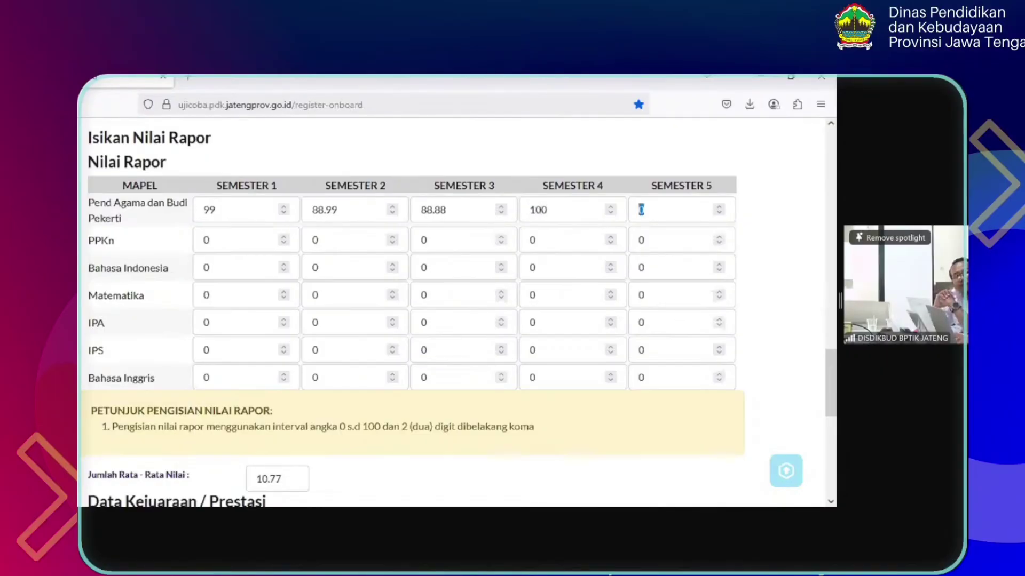
text(99)
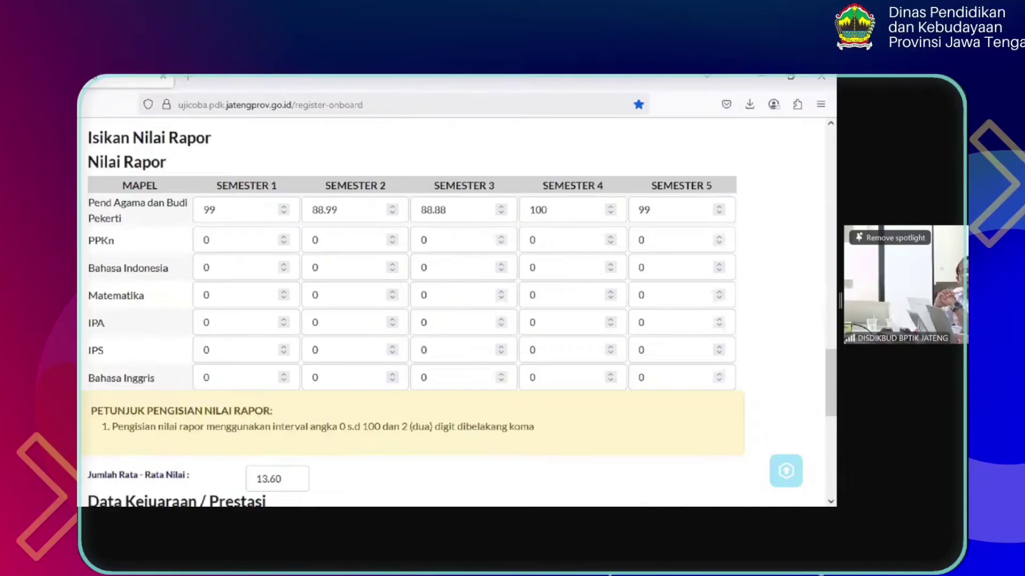
Enter the PPKn semester grades and begin the Bahasa Indonesia row
key(Tab)
text(99.65)
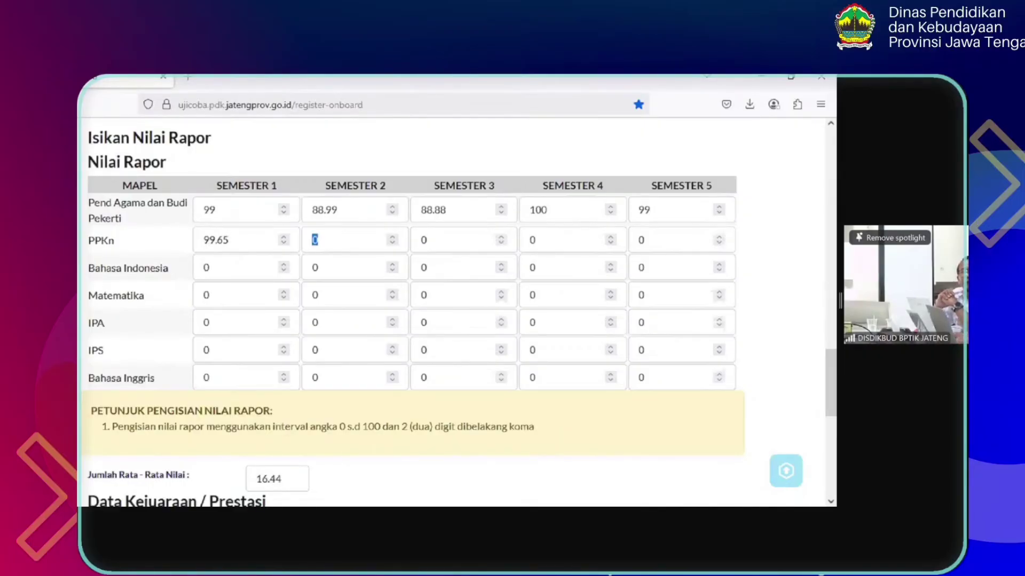
text(100100)
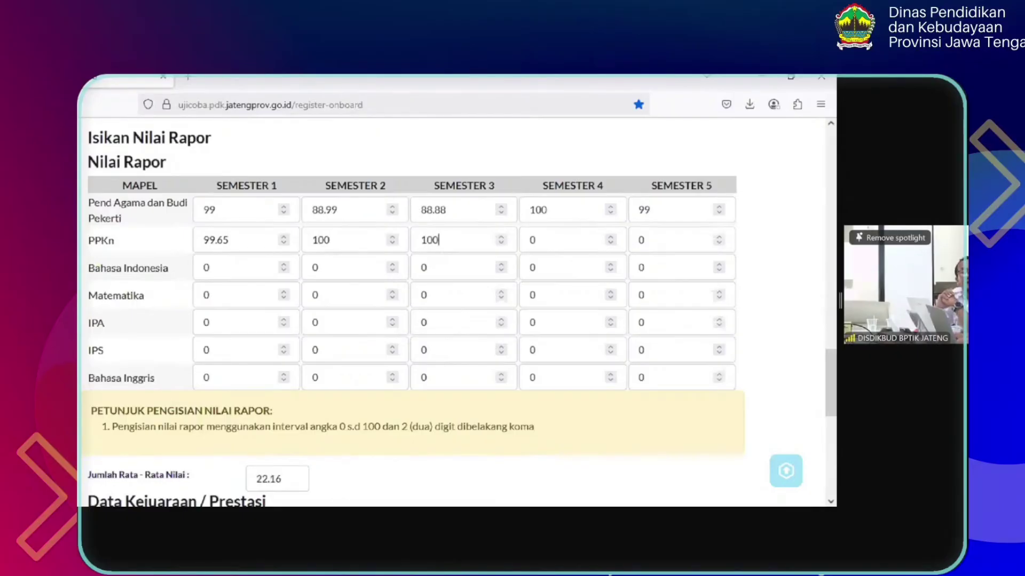
key(Tab)
text(100)
key(Tab)
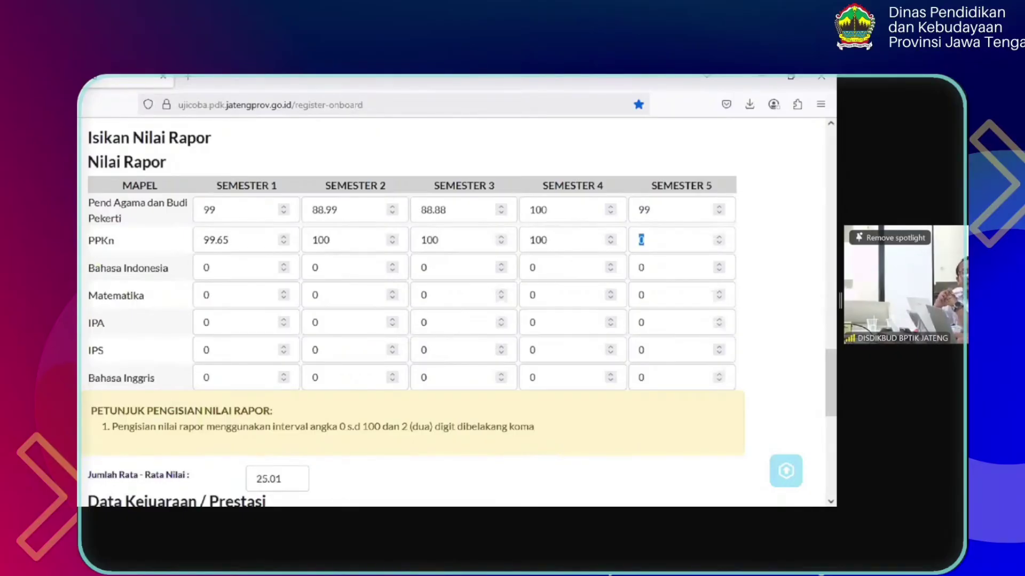
text(88)
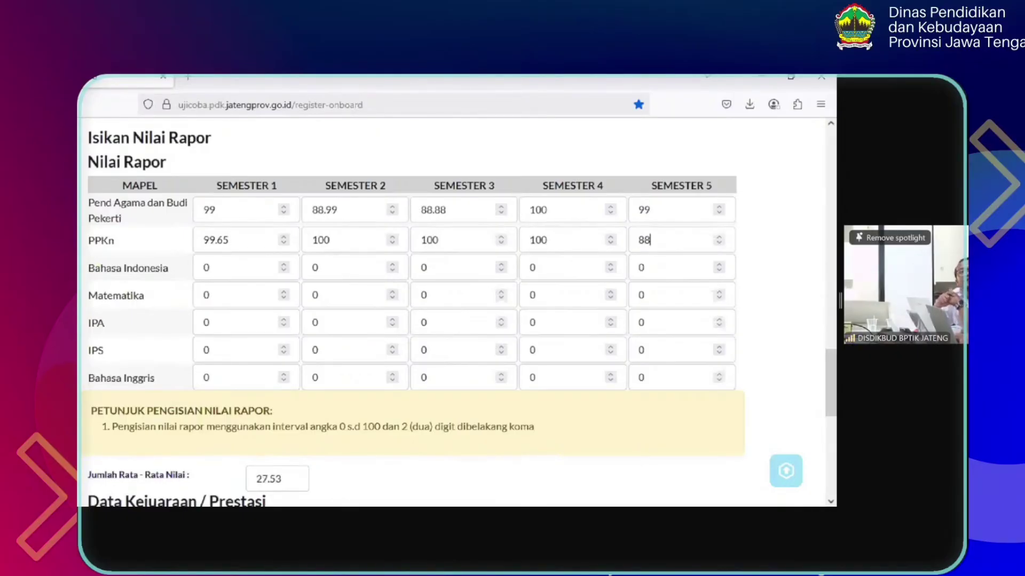
text(88.88)
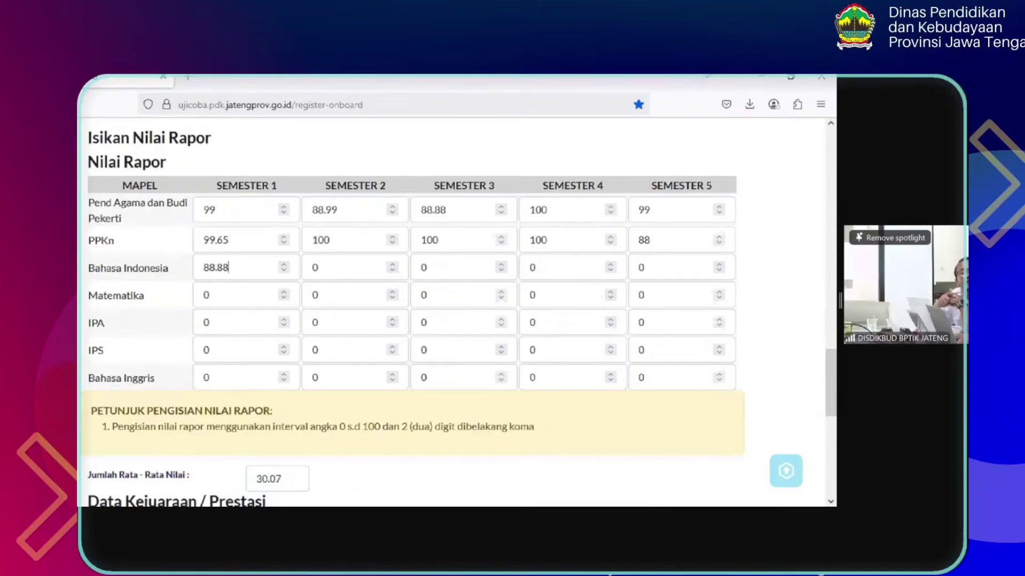
text(78.87)
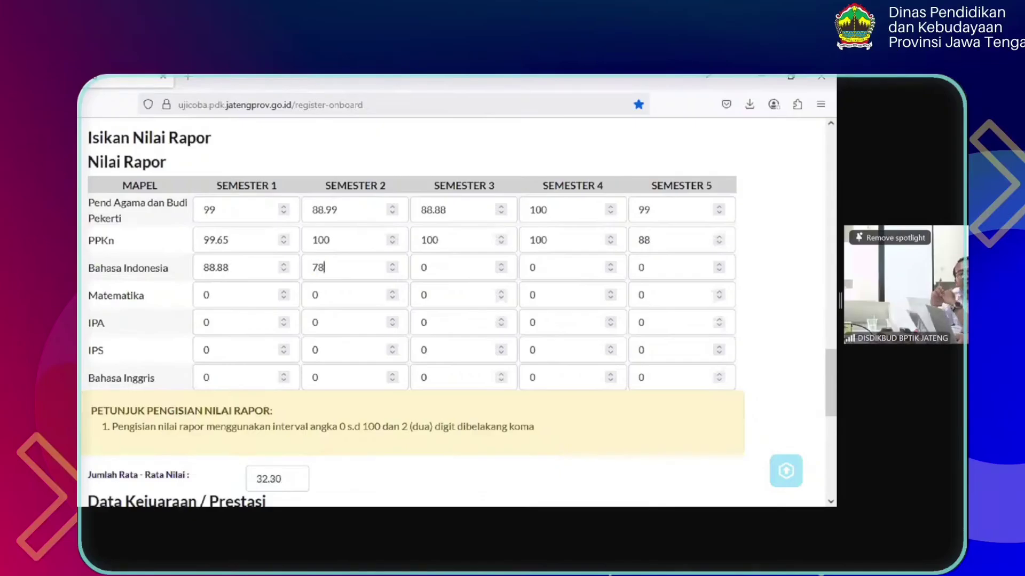
text(89.88)
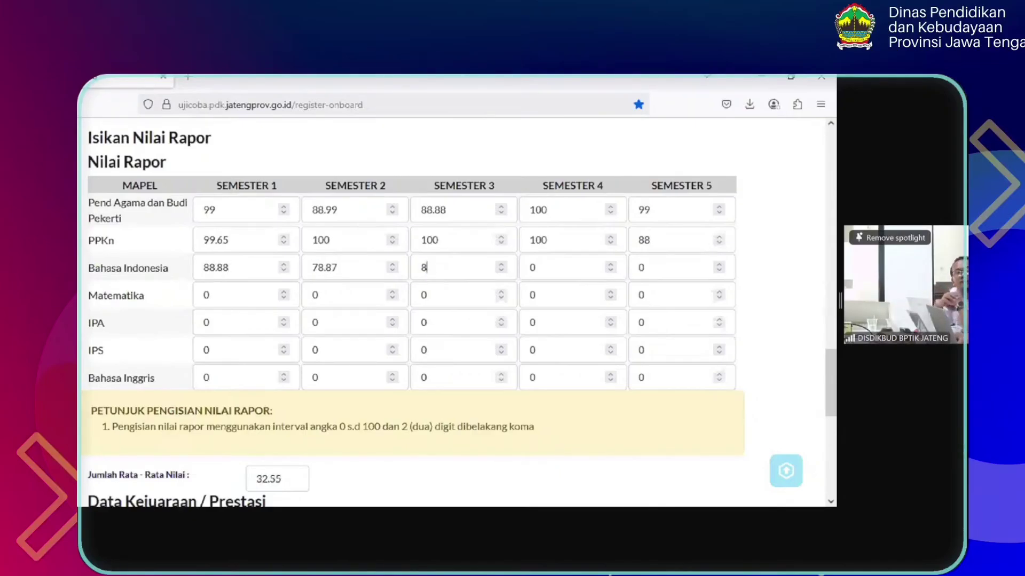
text(88.88)
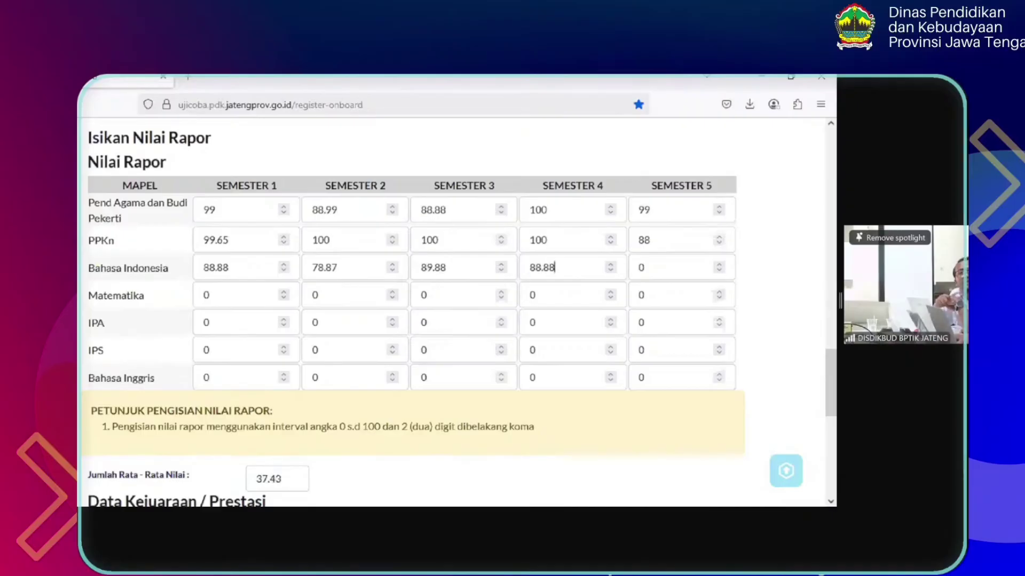
Enter Bahasa Indonesia Semester 5 as 98.88 and Matematika grades 88.88, 88.8, 99.9, 88, 99
key(Tab)
text(98.88)
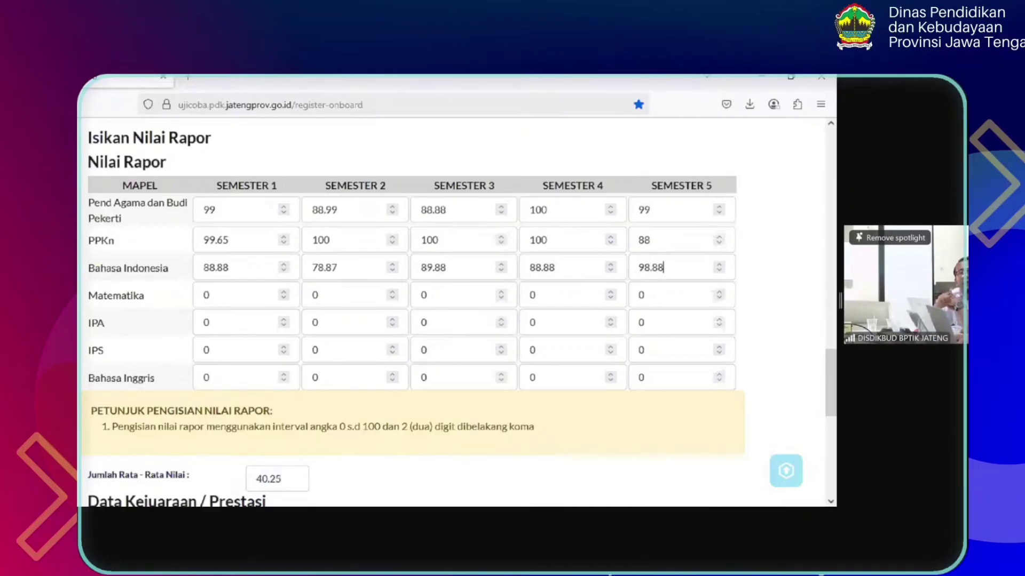
key(Tab)
text(88.88)
key(Tab)
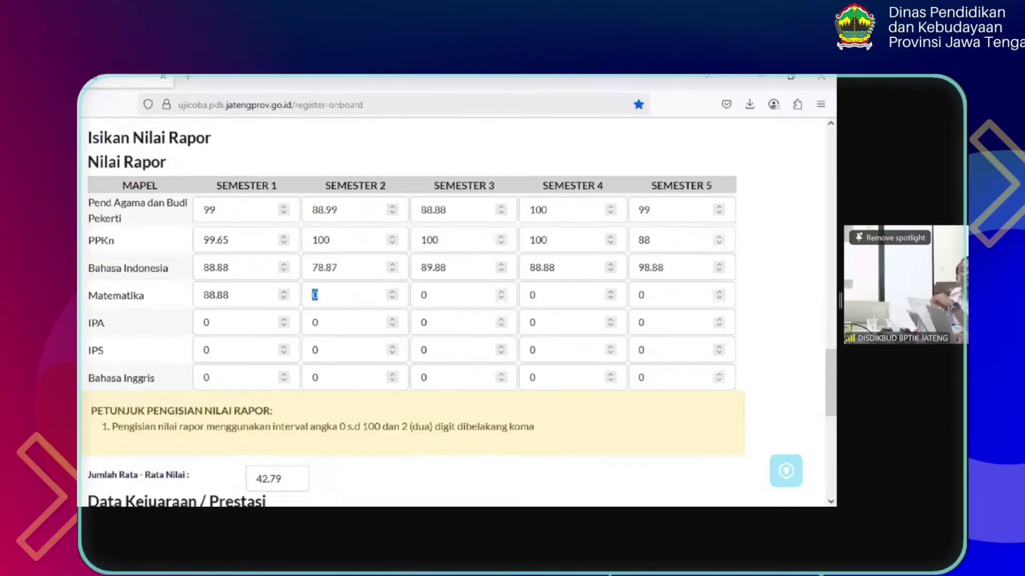
text(88.8)
key(Tab)
text(99.9)
key(Tab)
text(88)
key(Tab)
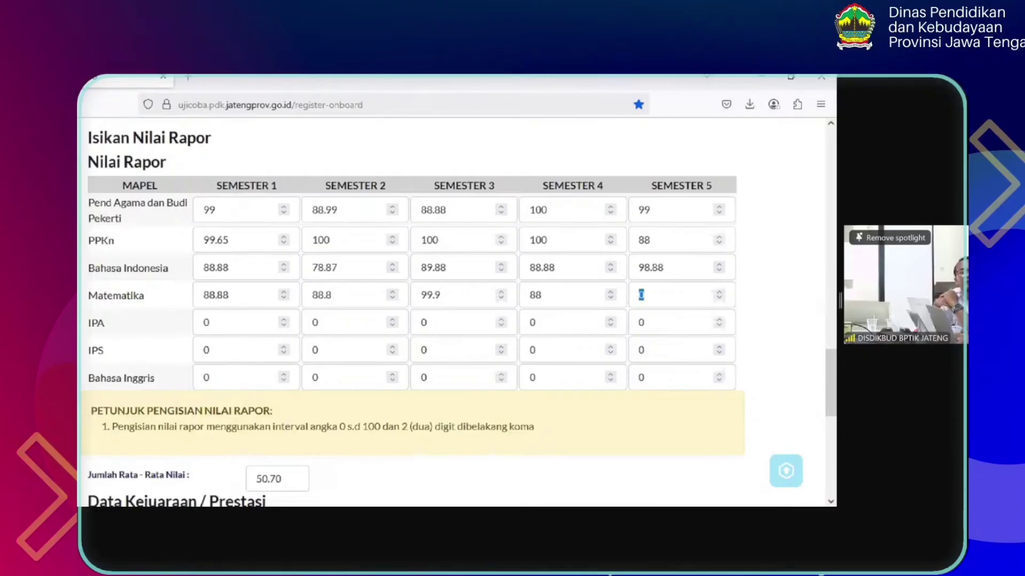
text(99)
Enter the IPA Semester 1–5 grades as 88.8, 99, 88.8, 77.7 and 88.88
key(Tab)
text(88.8)
key(Tab)
text(99)
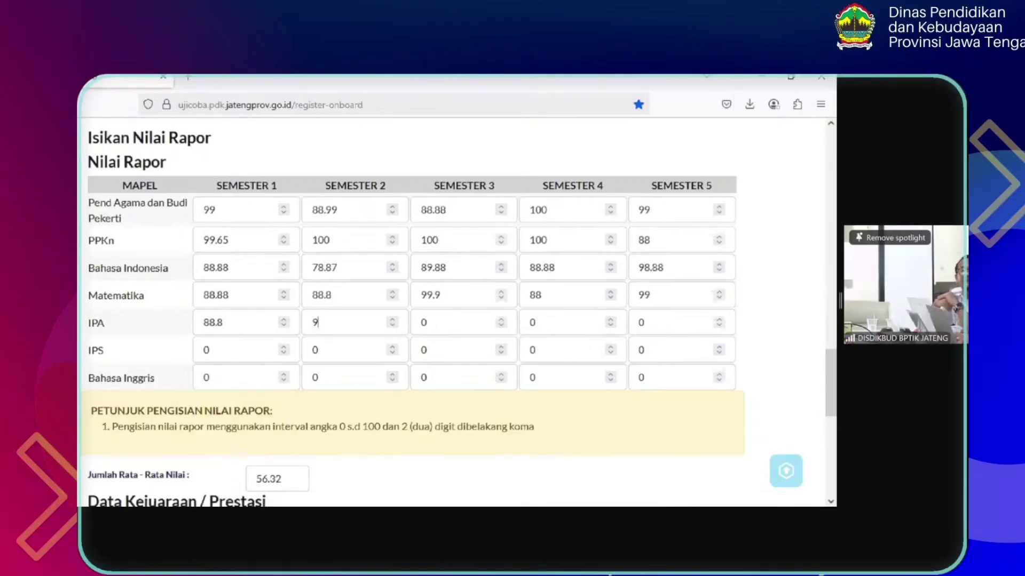
key(Tab)
text(88.8)
key(Tab)
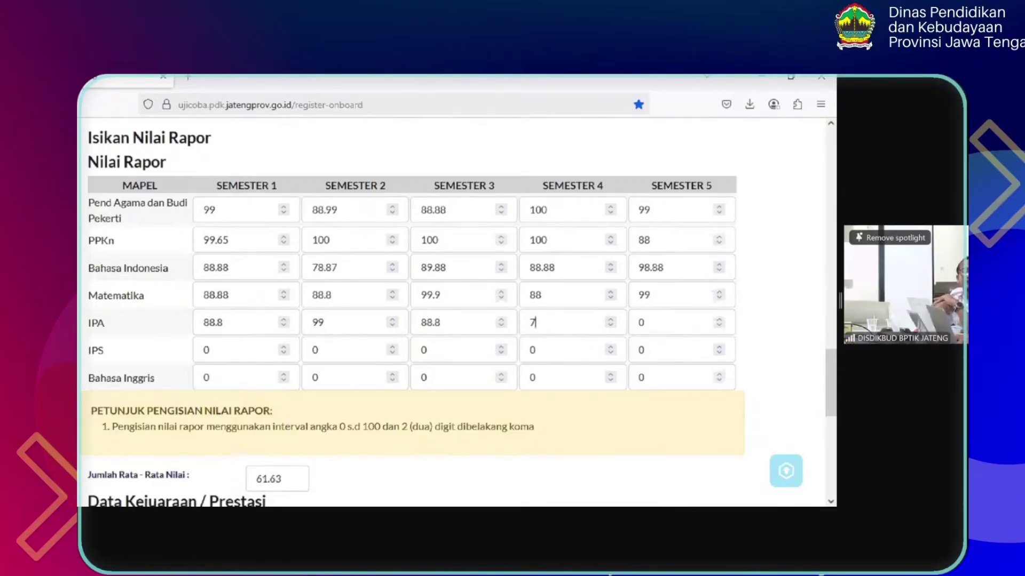
text(77.7)
key(Tab)
text(88.88)
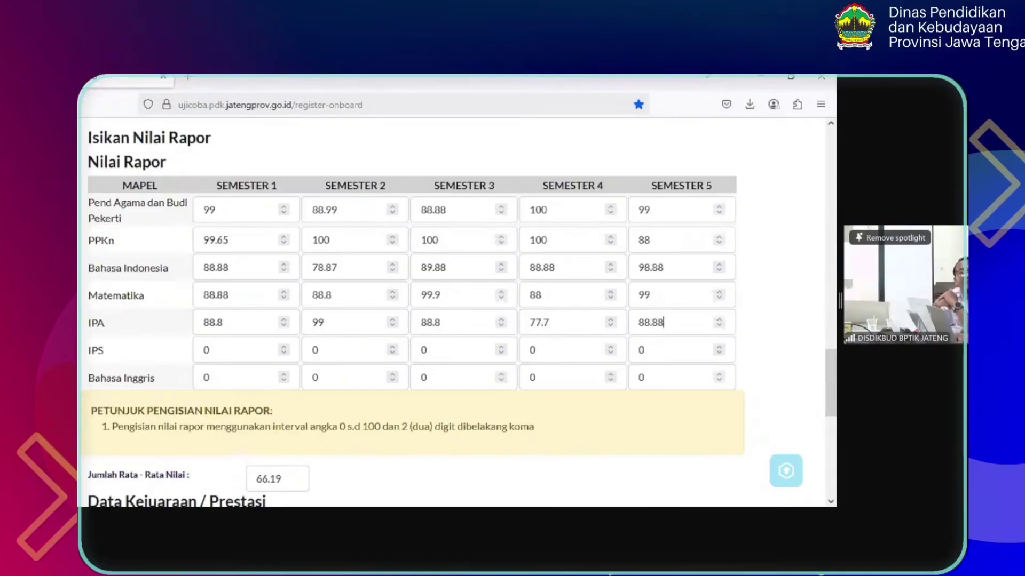
Fill the IPS grades (99.88 for Semester 4) and Bahasa Inggris through 99.65 and 99.76
key(Tab)
text(77.77)
text(88.8)
text(88.88)
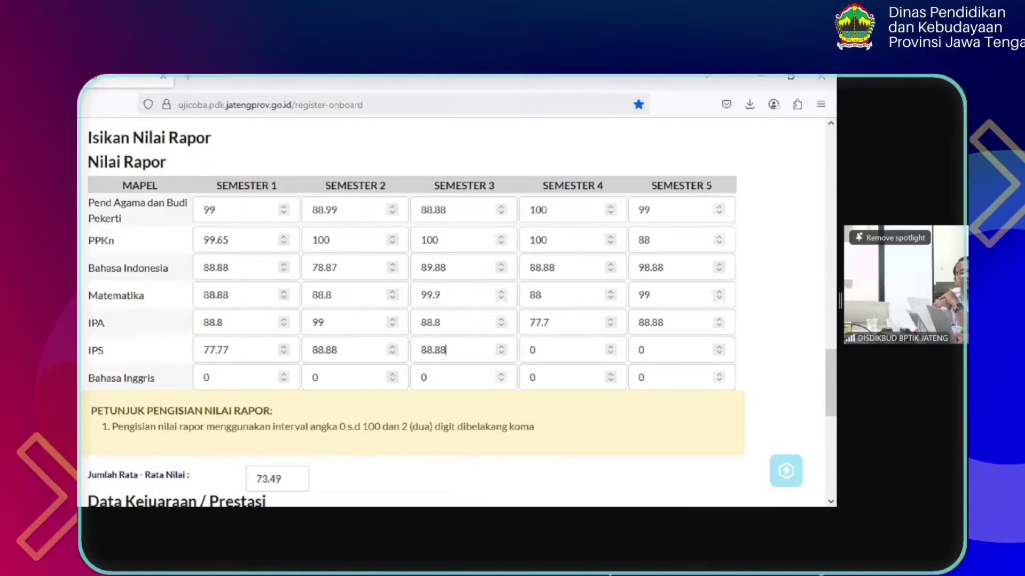
key(Tab)
text(99.8)
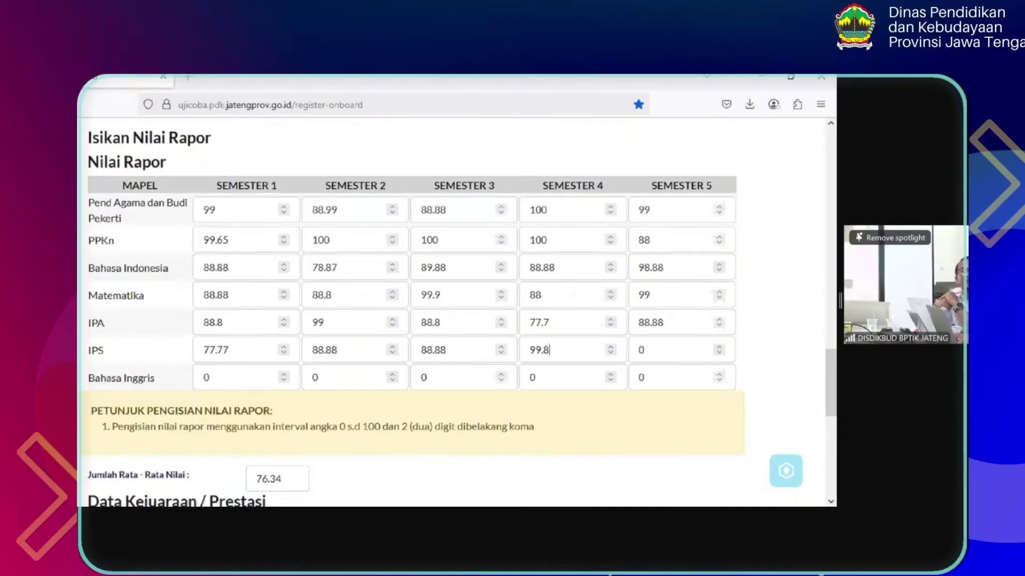
text(8)
key(Tab)
text(100)
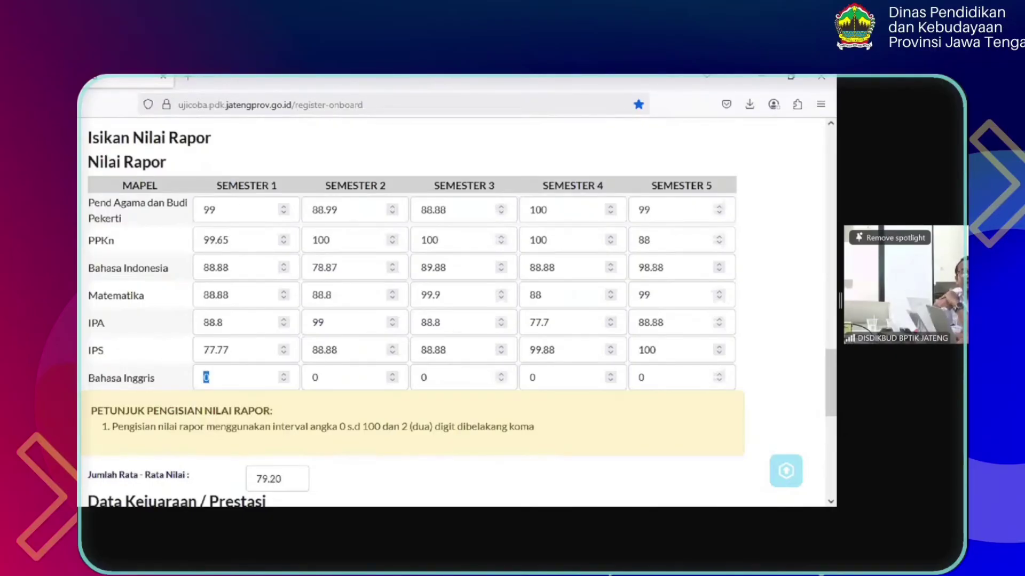
text(77)
key(Tab)
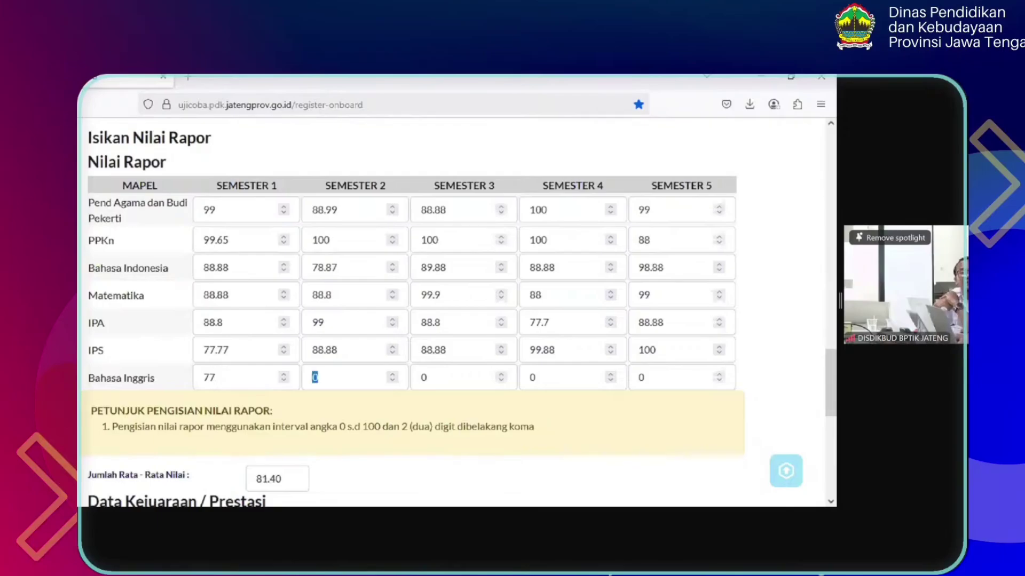
text(88.88)
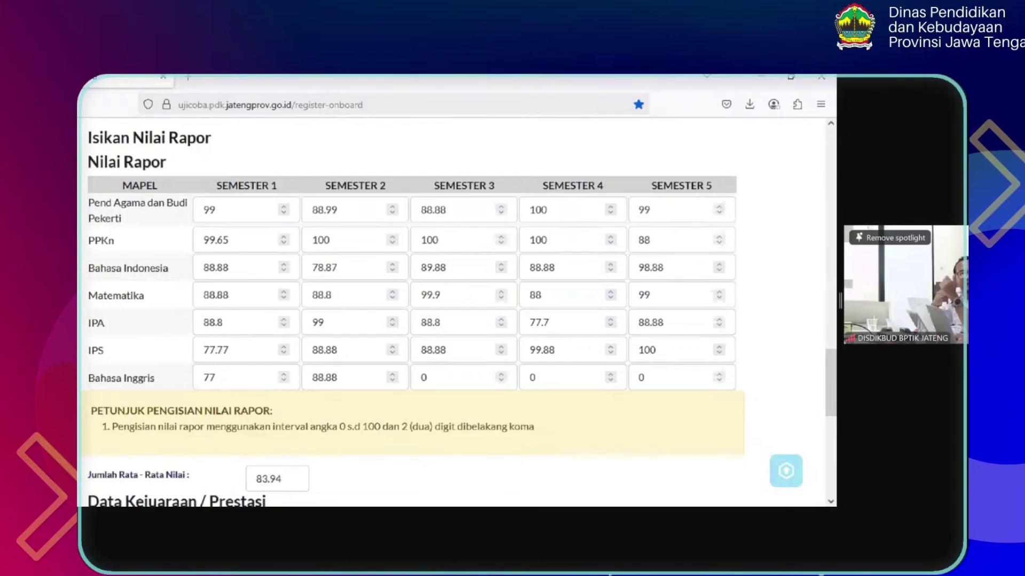
text(99.6)
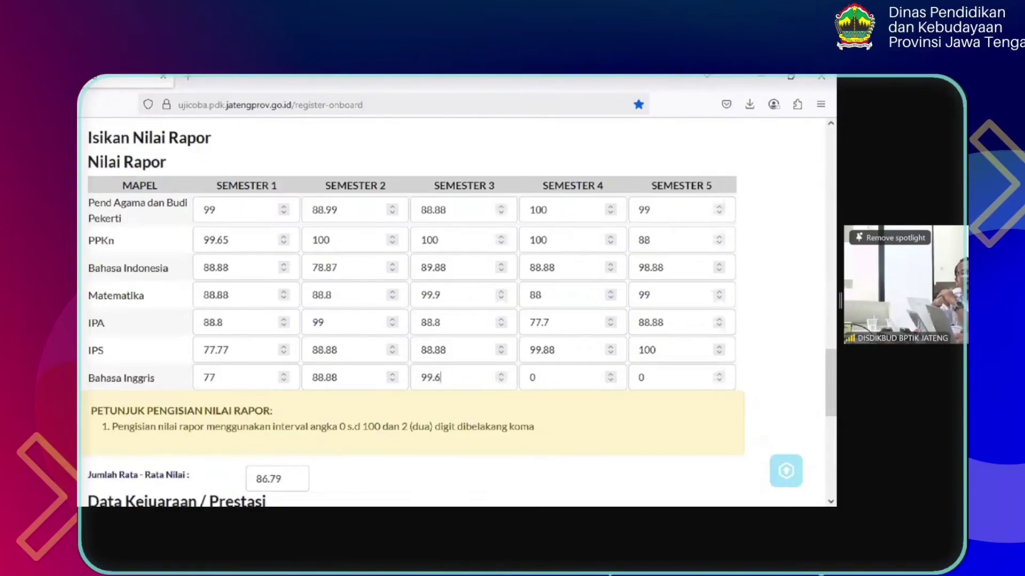
text(5)
key(Tab)
text(99.76)
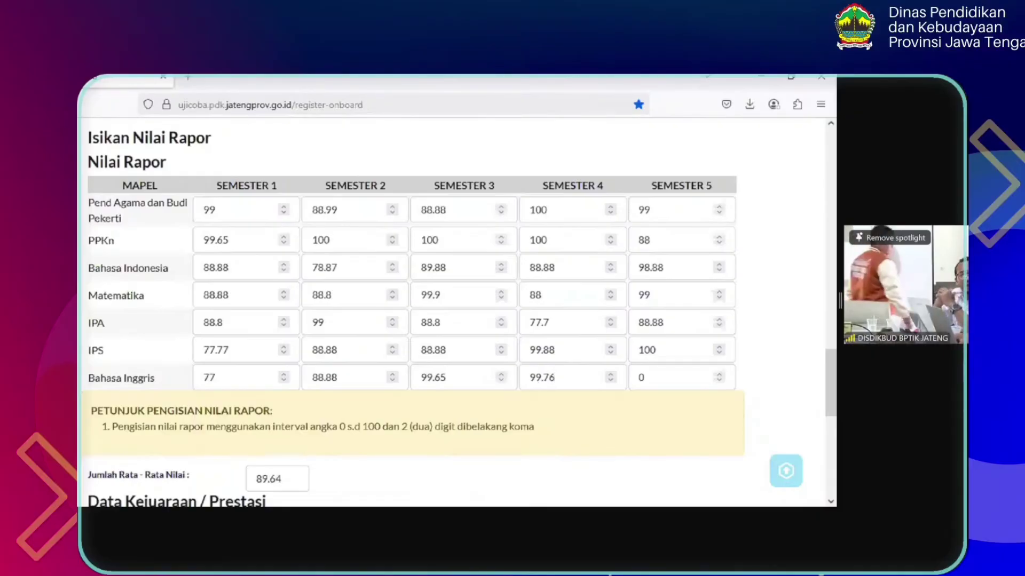
Try several Bahasa Inggris Semester 5 values before settling on 88.88
key(Tab)
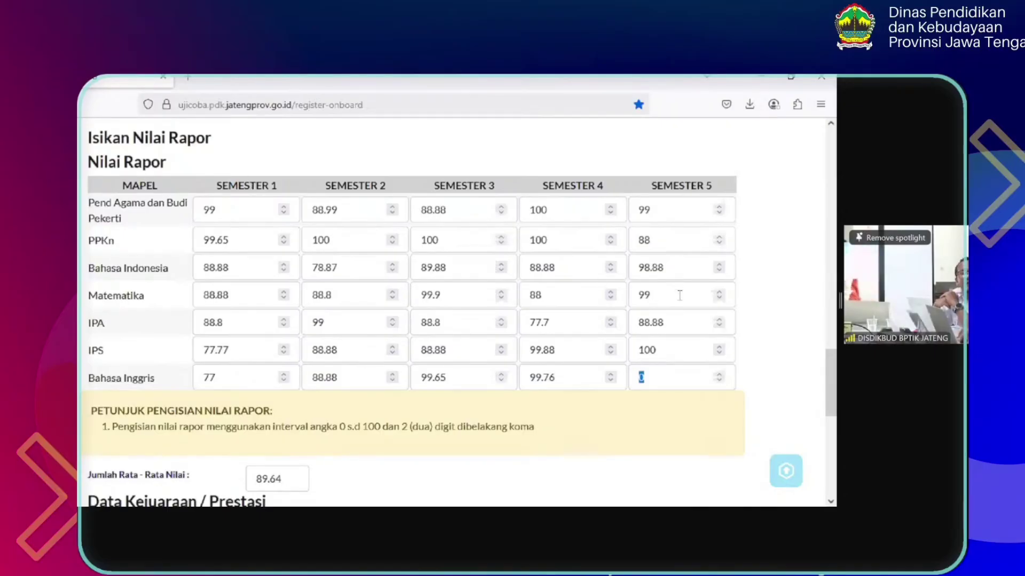
text(90)
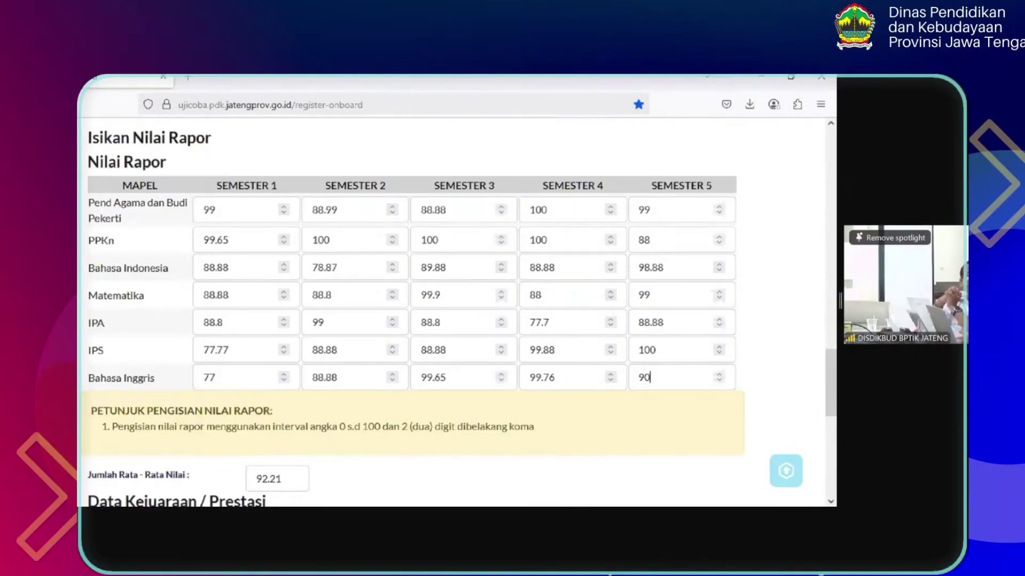
text(.98)
key(BackSpace)
key(BackSpace)
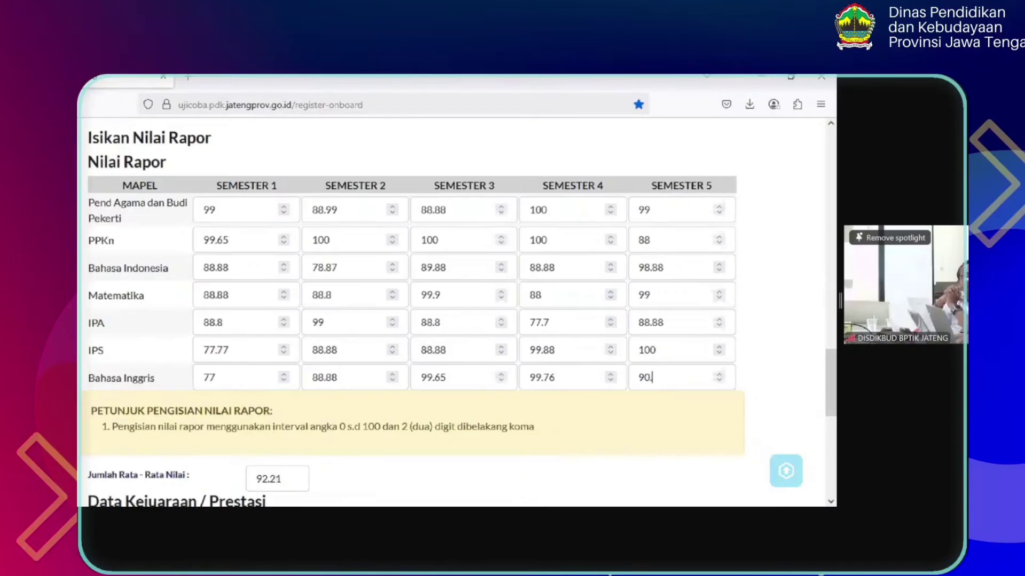
key(BackSpace)
key(BackSpace)
key(BackSpace)
text(77.77)
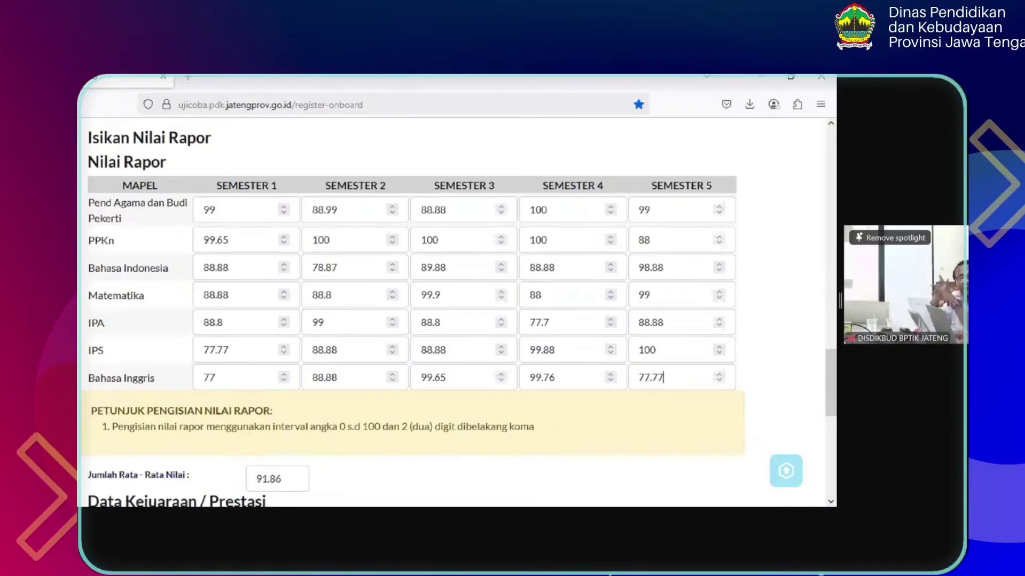
key(BackSpace)
key(BackSpace)
key(BackSpace)
key(BackSpace)
key(BackSpace)
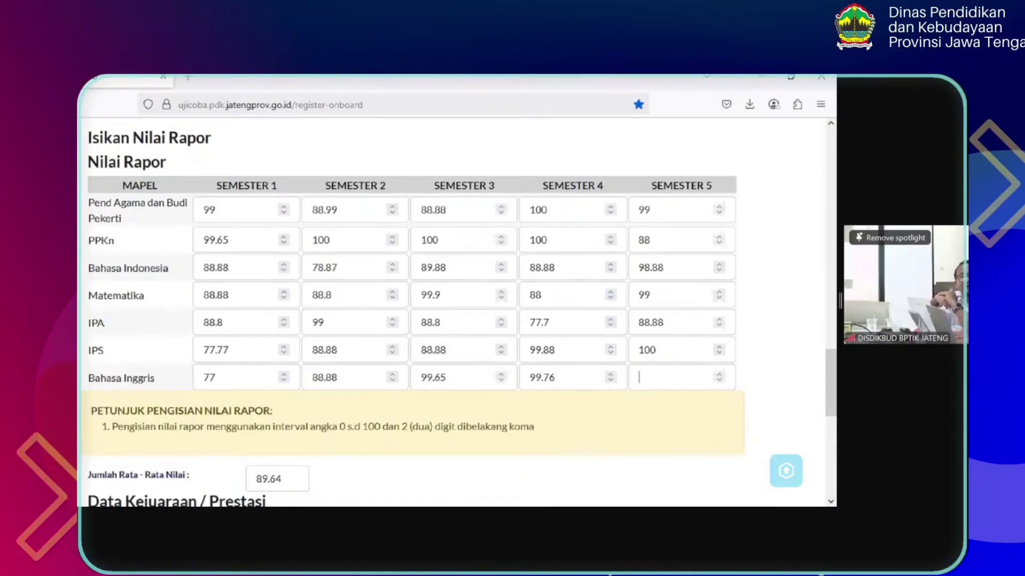
text(44.4)
key(BackSpace)
key(BackSpace)
key(BackSpace)
key(BackSpace)
text(66.66)
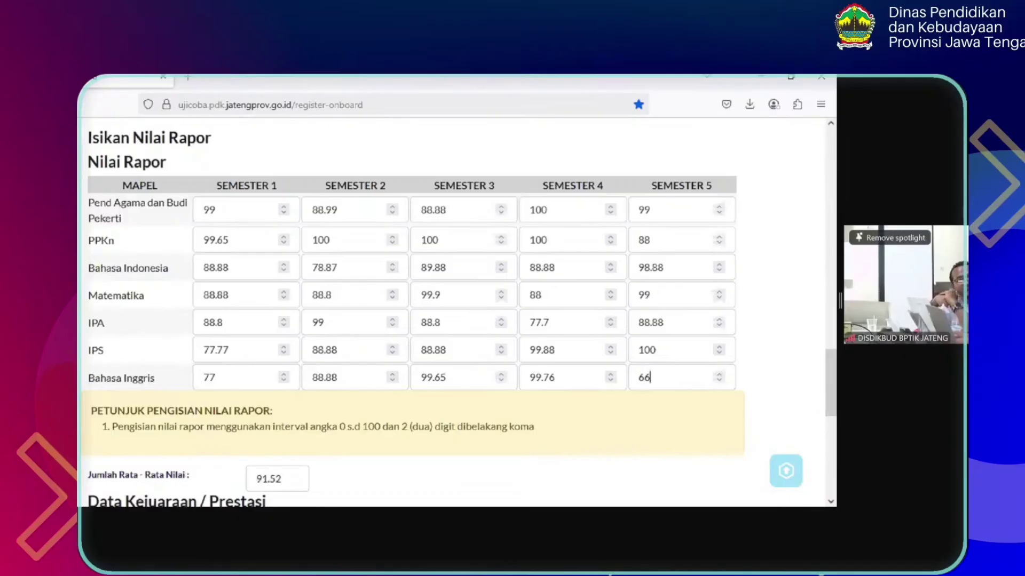
key(BackSpace)
key(BackSpace)
key(BackSpace)
key(BackSpace)
key(BackSpace)
text(77)
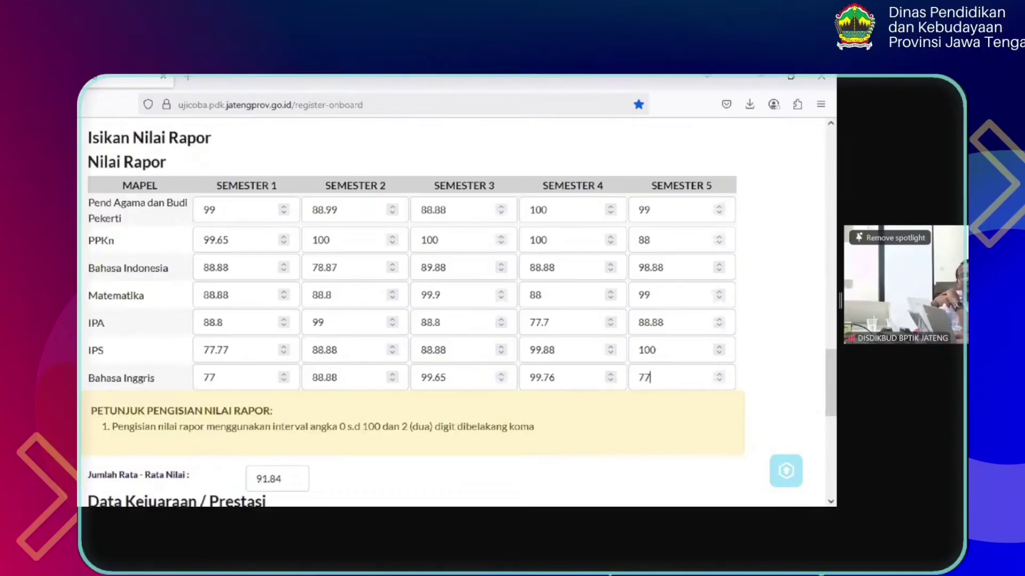
text(.7)
key(BackSpace)
key(BackSpace)
key(BackSpace)
key(BackSpace)
text(88)
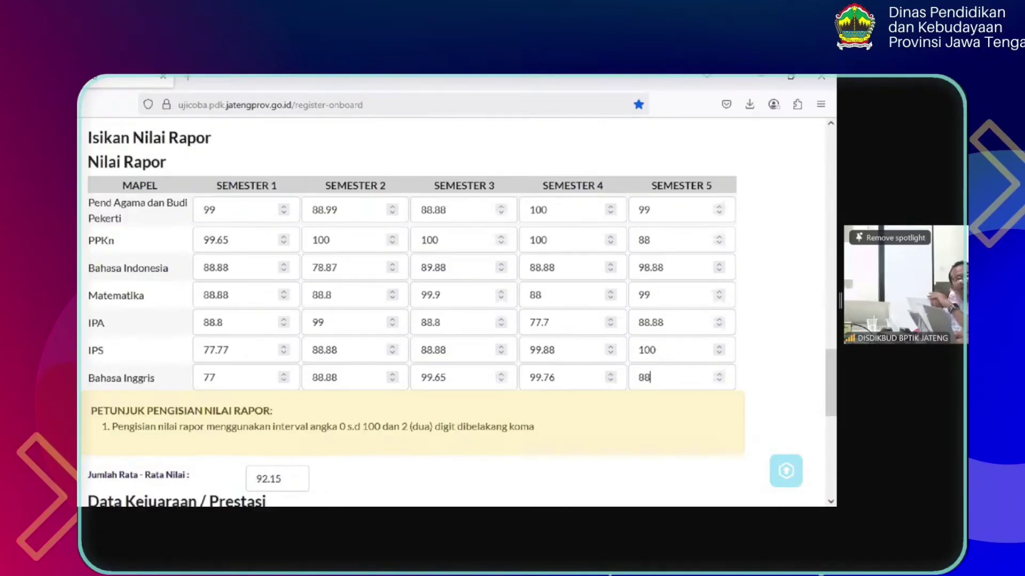
text(.88)
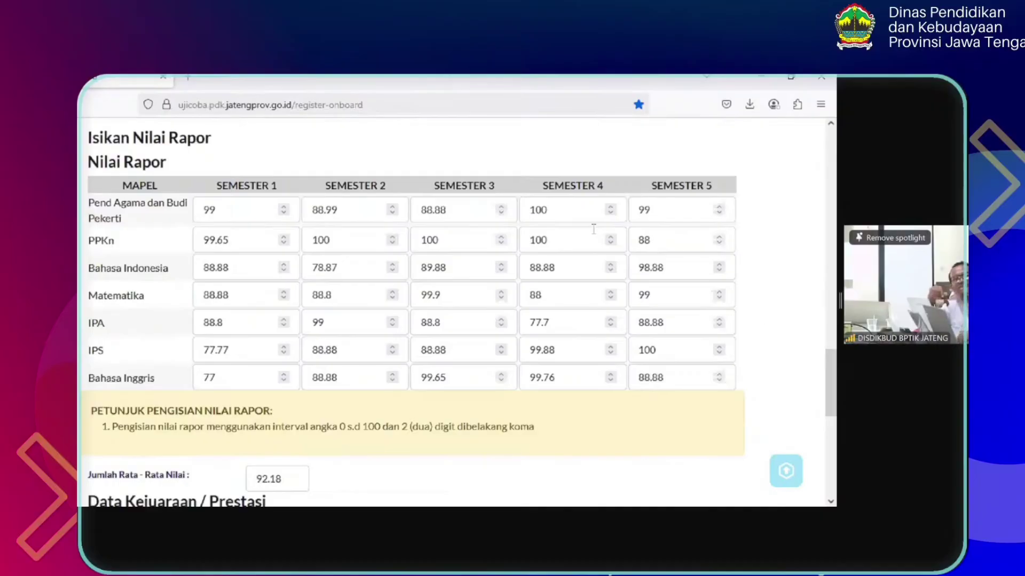
Scroll down to Data Kejuaraan / Prestasi and browse the 'Tidak ada Kejuaraan' category list
scroll(831, 374, down, 3)
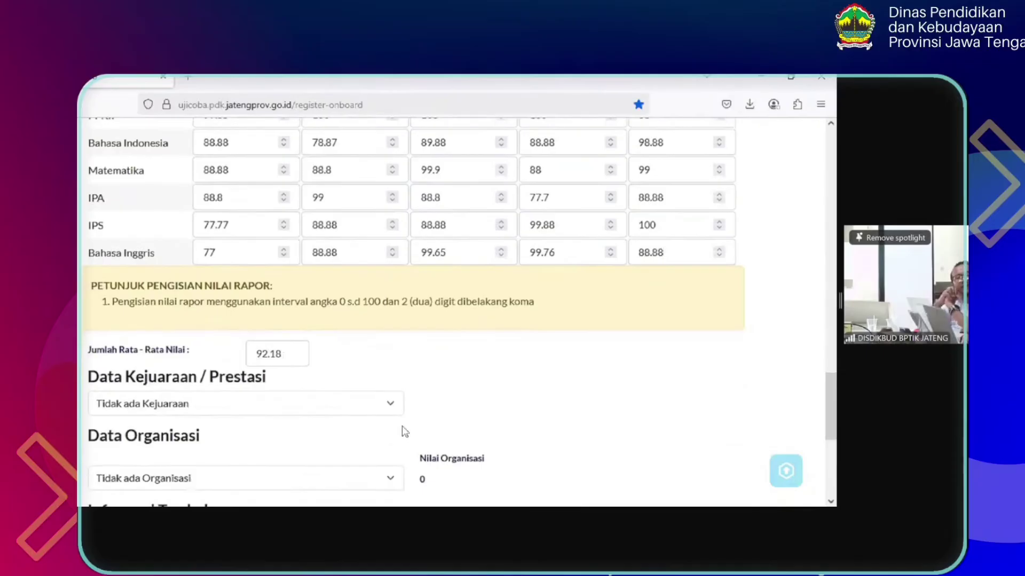
mouse_move(835, 392)
mouse_down()
mouse_move(835, 407)
mouse_move(835, 342)
mouse_move(836, 429)
mouse_move(836, 412)
mouse_up()
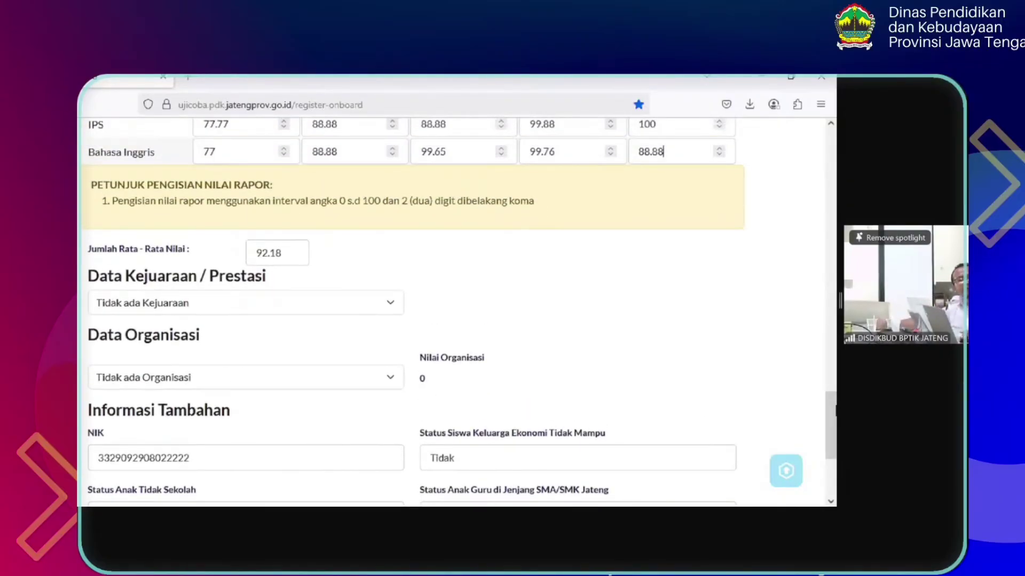
drag(836, 413, 835, 406)
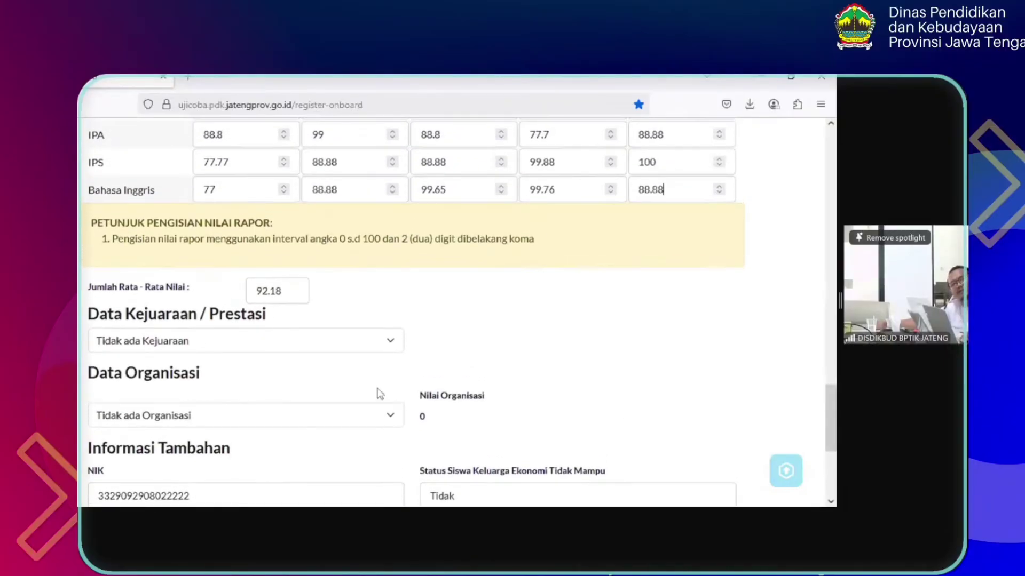
click(345, 350)
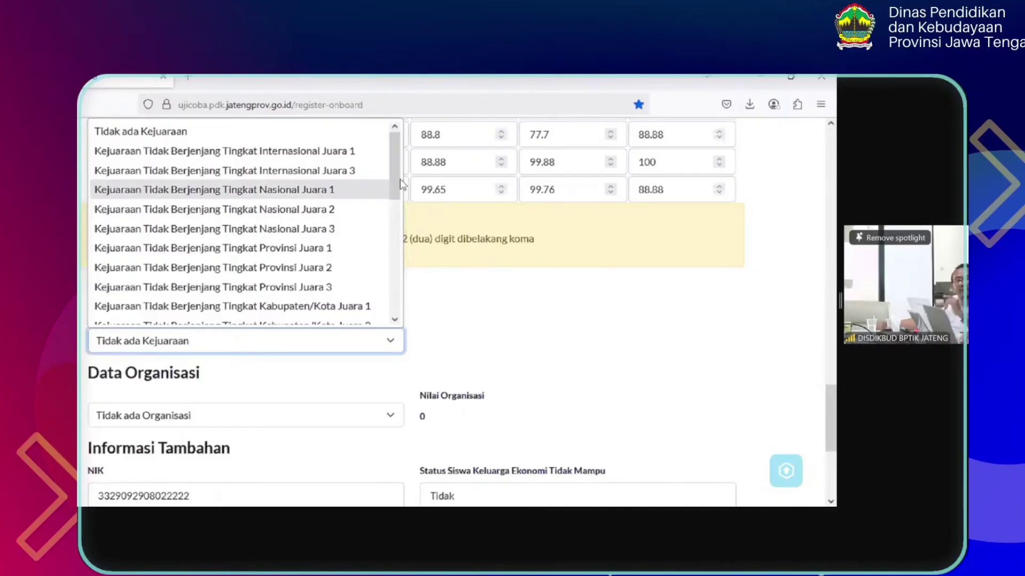
scroll(400, 215, down, 1)
drag(400, 214, 399, 274)
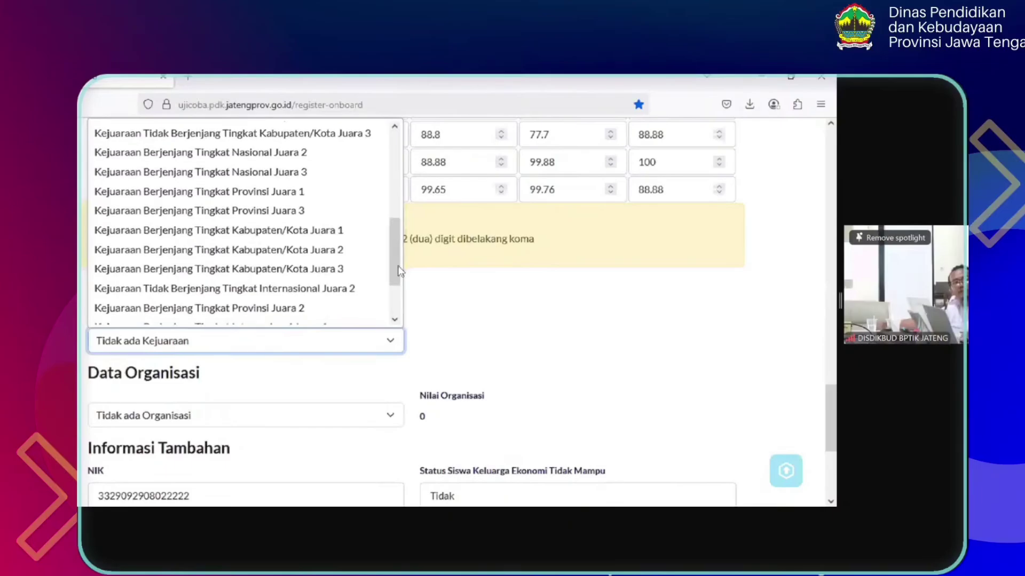
Choose Kejuaraan Berjenjang Tingkat Kabupaten/Kota Juara 1 and name the championship 'Lomba Voley'
click(299, 231)
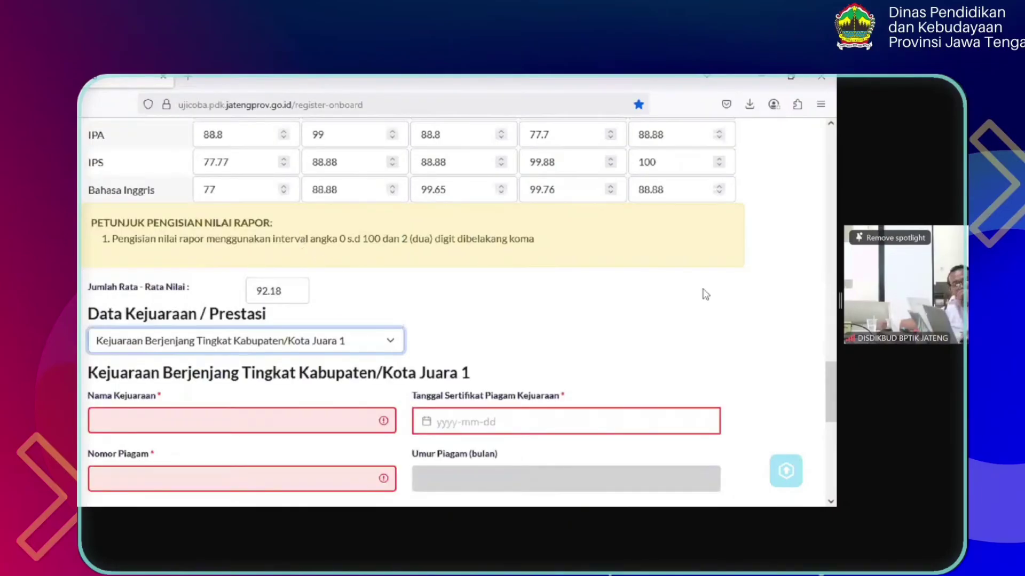
scroll(337, 293, down, 2)
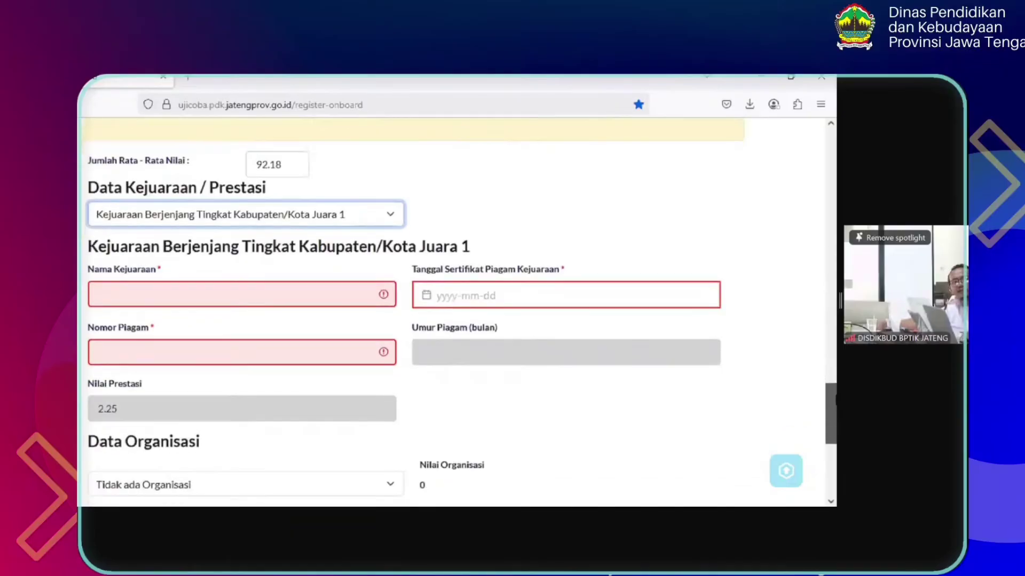
click(338, 293)
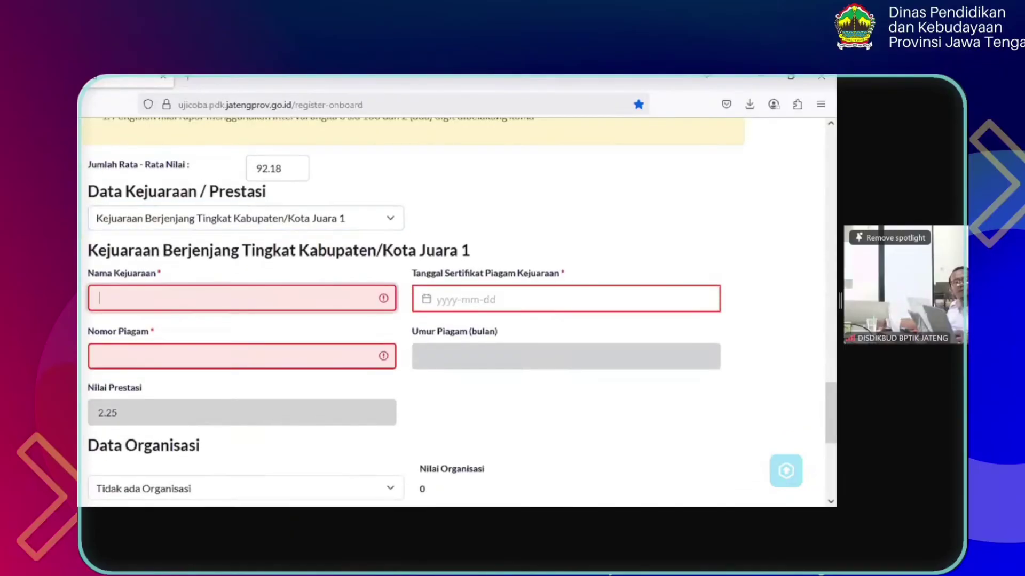
text(Ju)
key(BackSpace)
key(BackSpace)
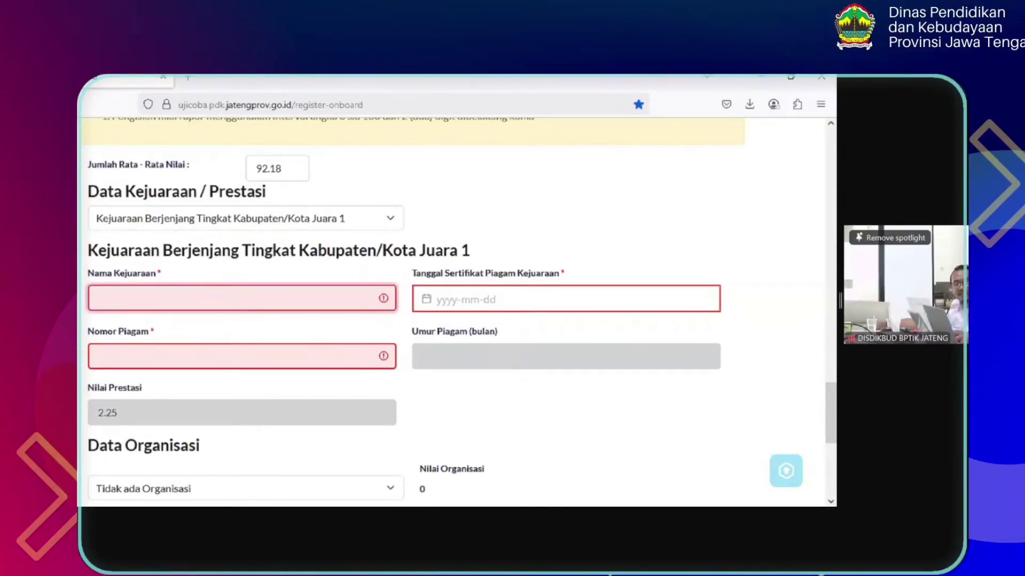
text(Lomba)
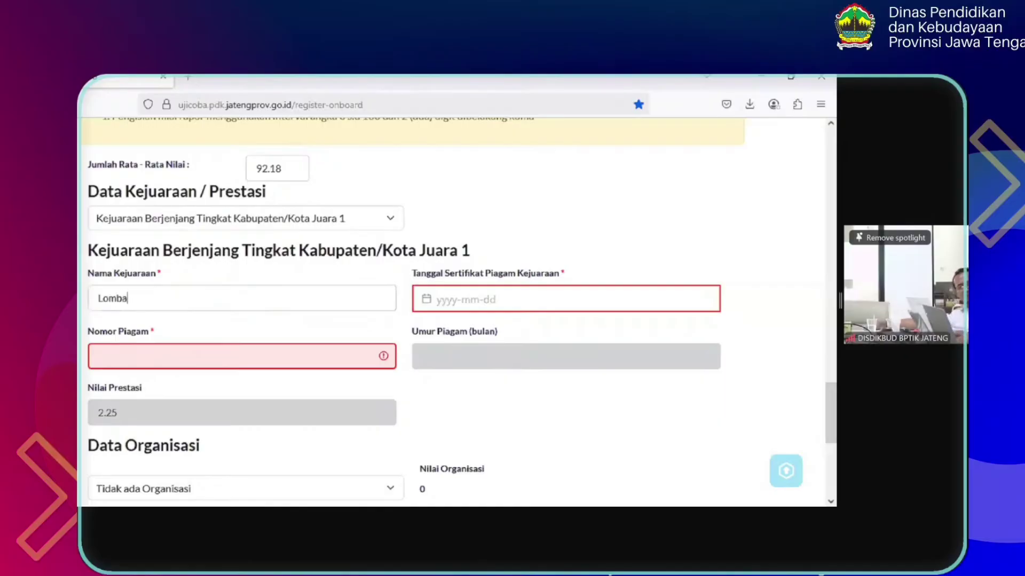
text( Voley)
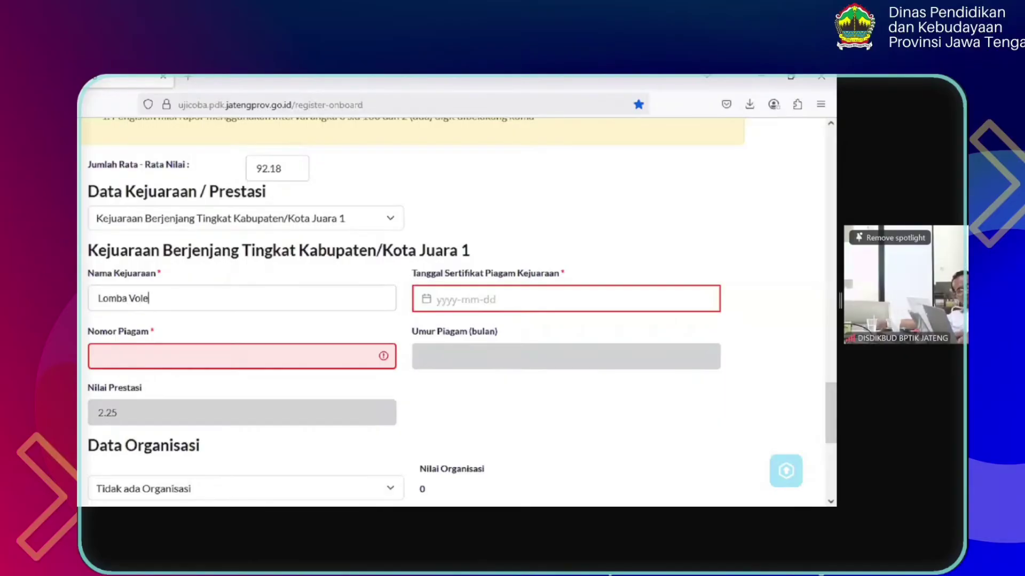
Enter 555/hh/99/abc as the Nomor Piagam certificate number
click(267, 345)
text(555)
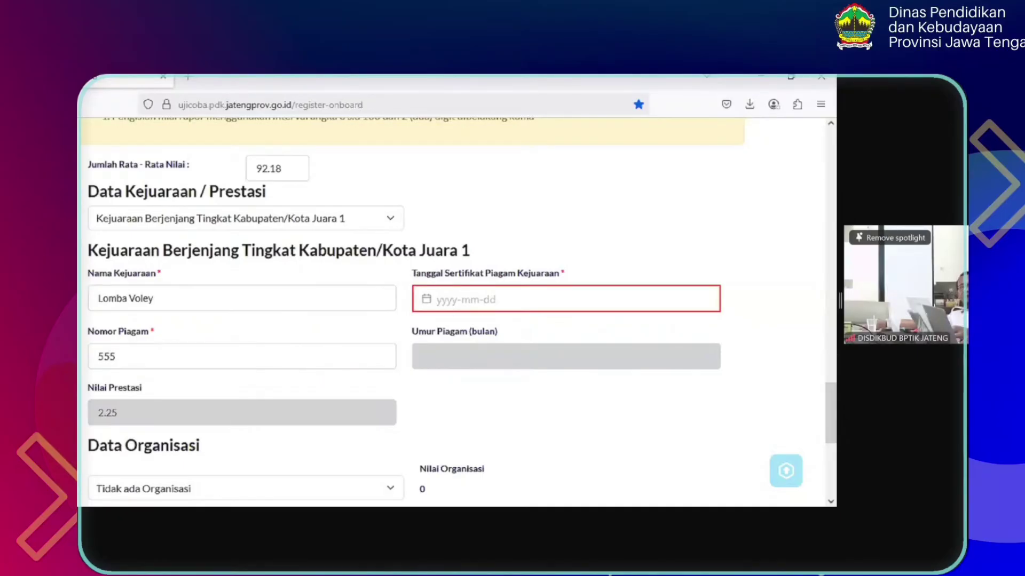
text(/hh/99)
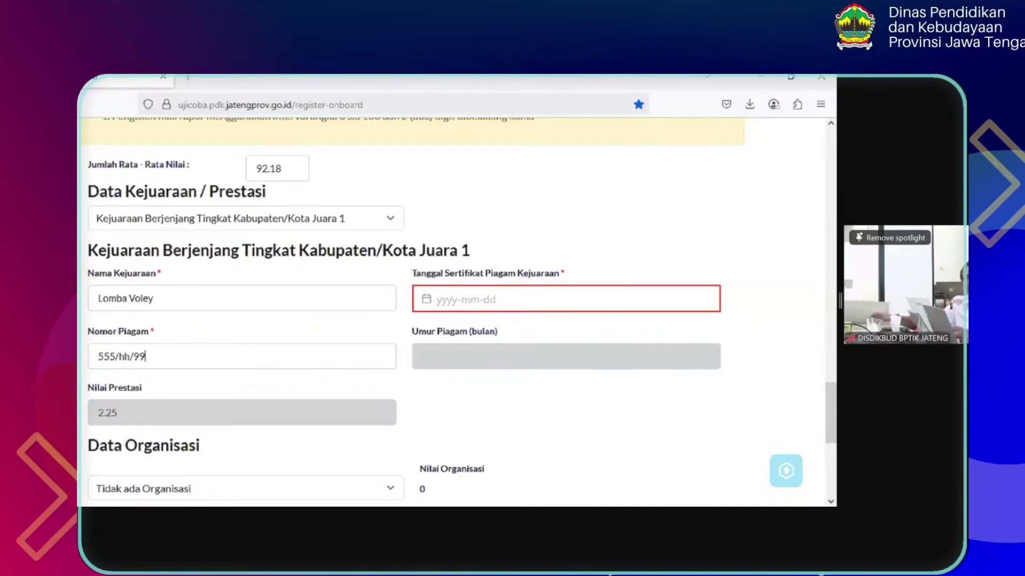
text(/jds)
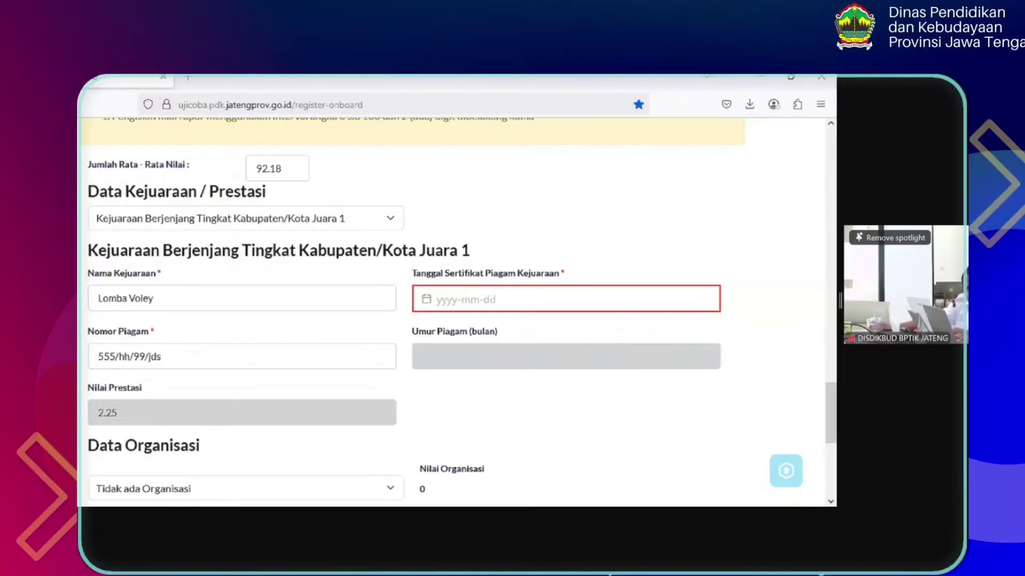
key(BackSpace)
key(BackSpace)
key(BackSpace)
text(abc)
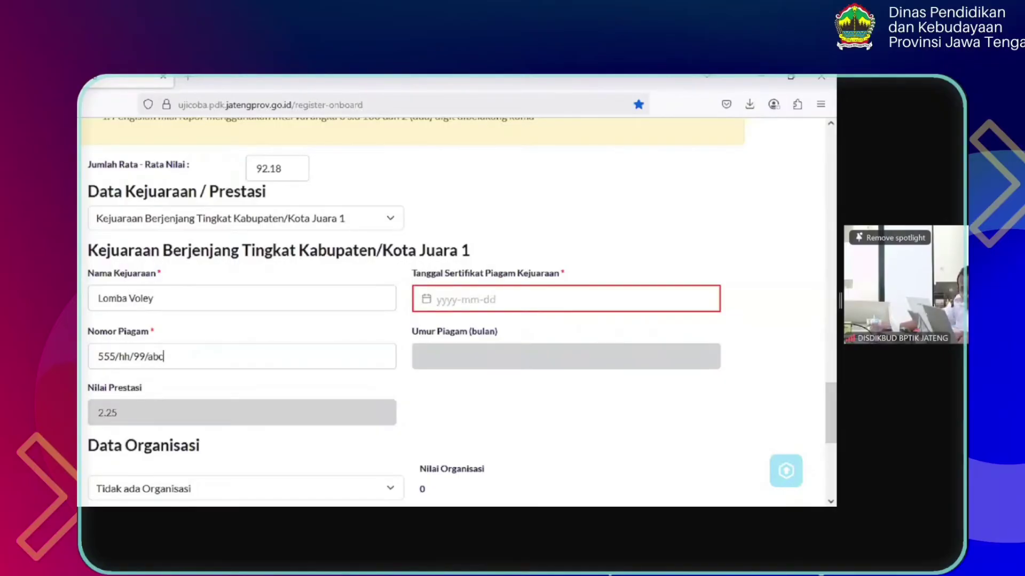
Set the Tanggal Sertifikat to 25 April 2024, correcting an initial 11 April pick
click(474, 302)
click(606, 334)
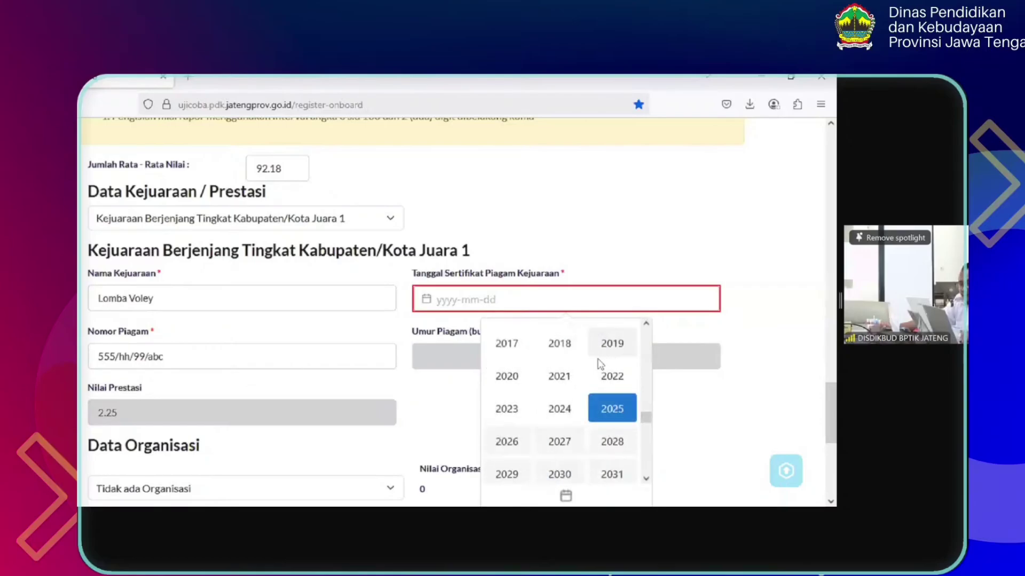
click(561, 408)
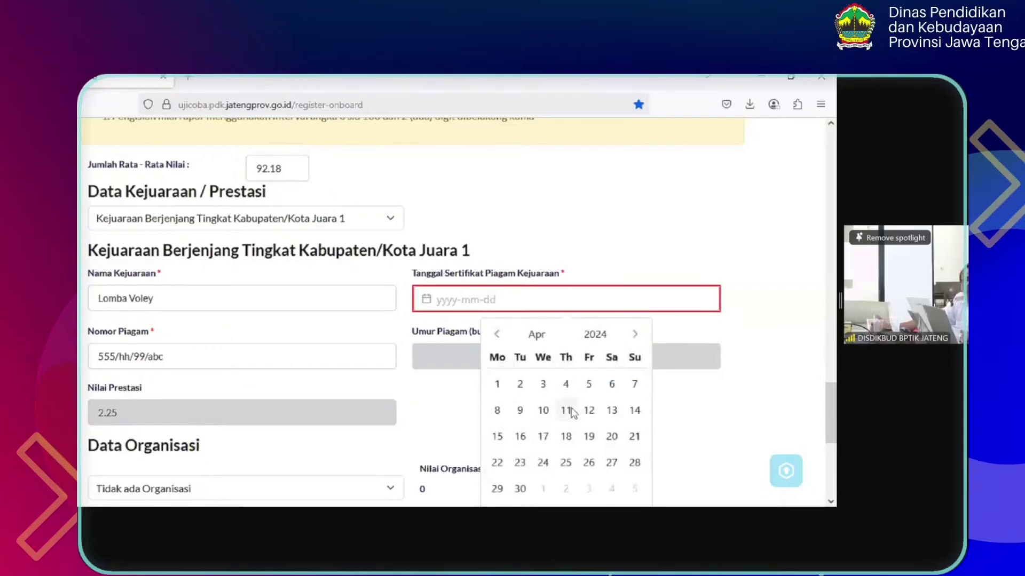
click(566, 410)
scroll(572, 412, down, 3)
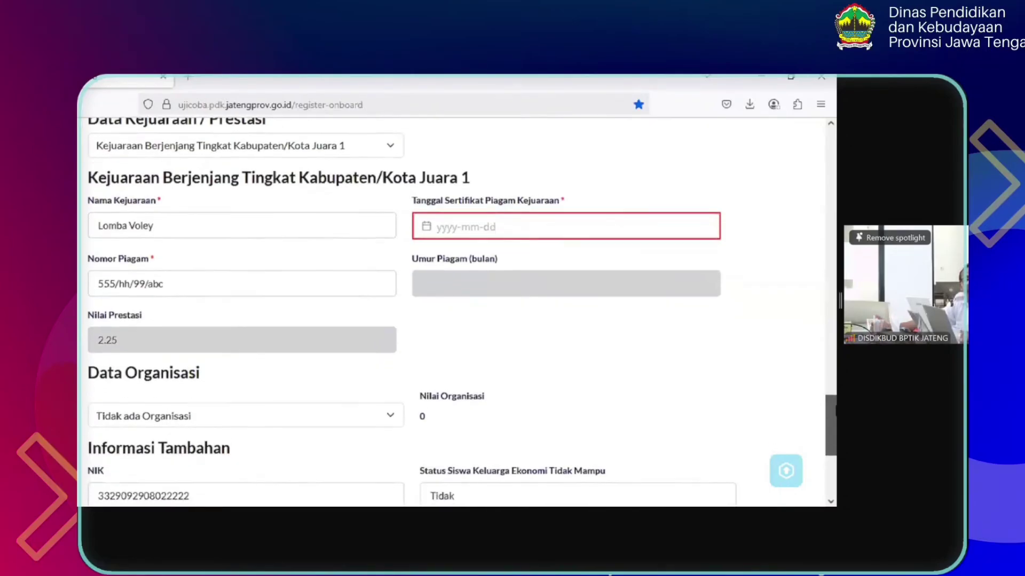
click(588, 217)
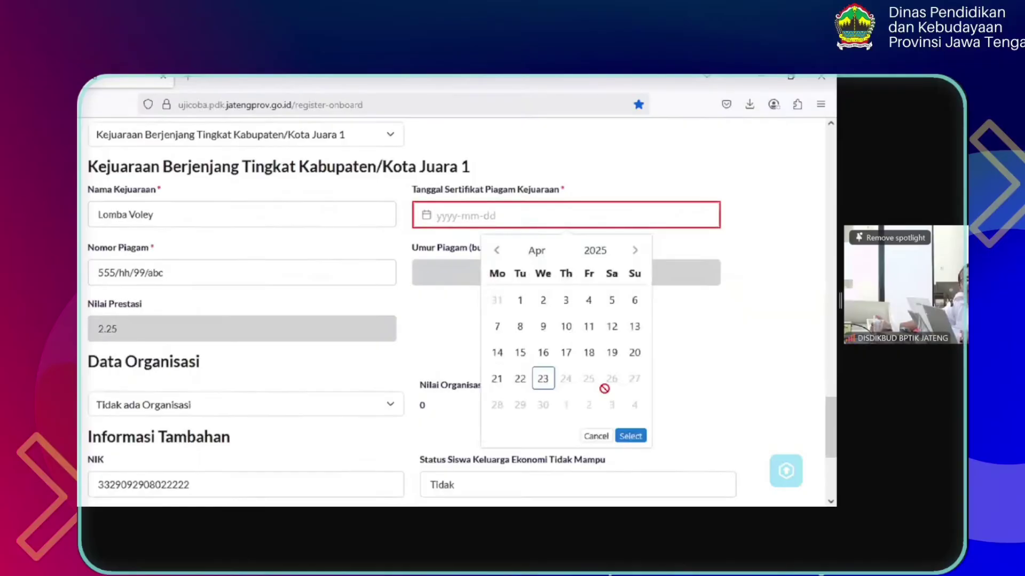
click(595, 251)
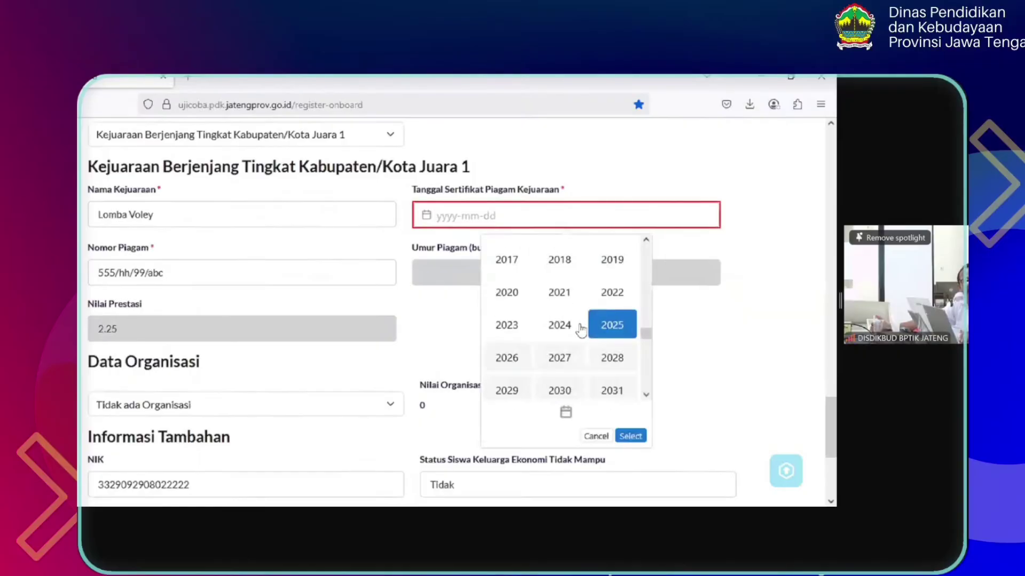
click(565, 378)
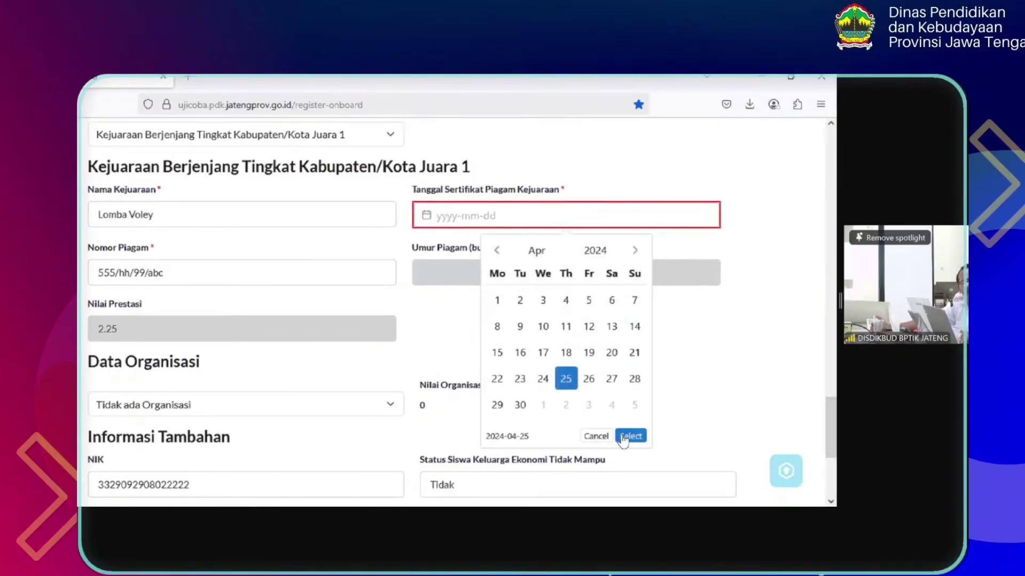
click(623, 437)
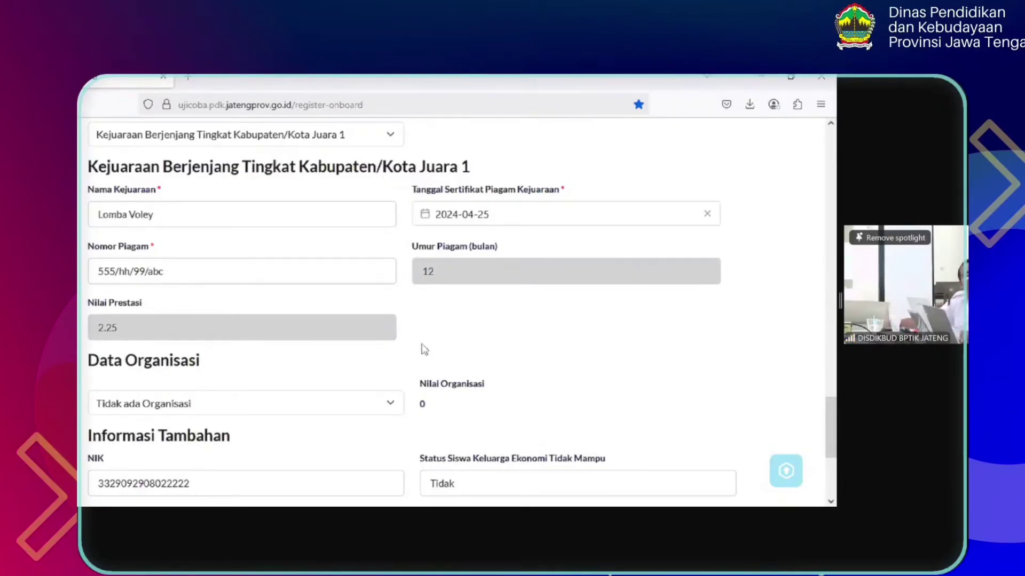
Look at the organisation role list without choosing, then highlight the 2.25 achievement score
drag(833, 416, 835, 438)
click(206, 281)
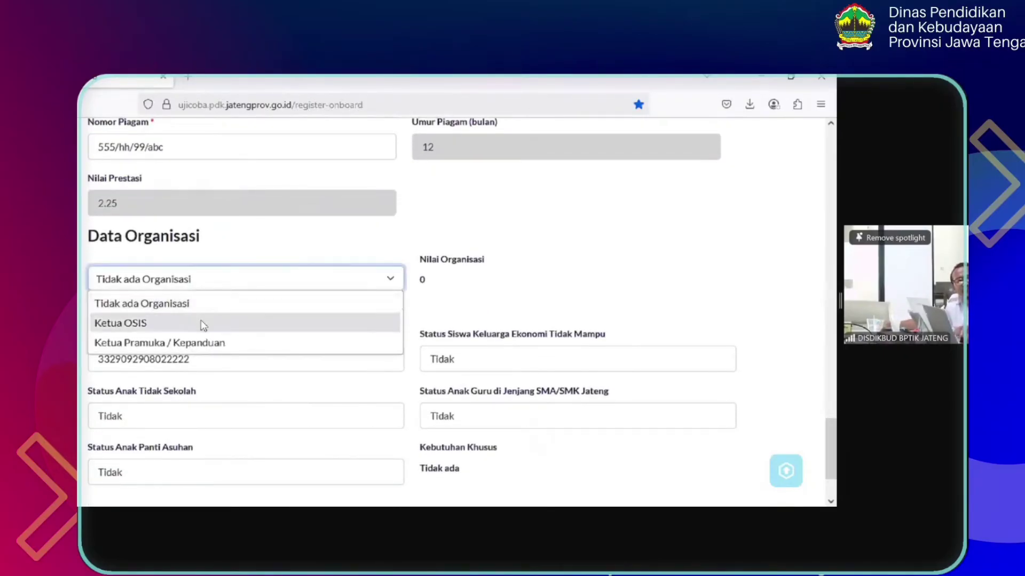
click(248, 254)
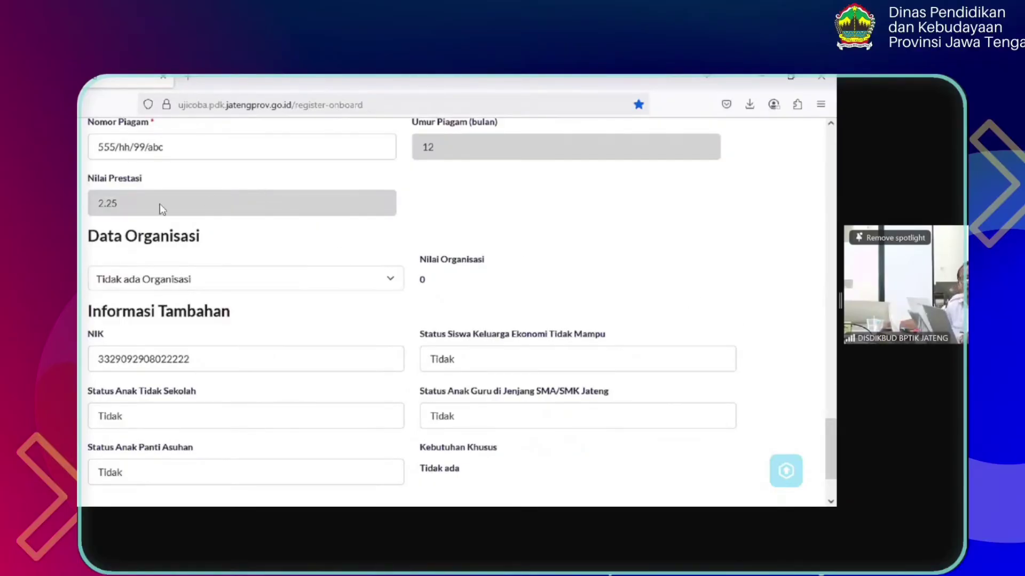
drag(119, 212, 82, 213)
Scroll to Data Organisasi and bring up the organisation role options
scroll(451, 220, up, 3)
mouse_move(836, 423)
mouse_down()
mouse_move(836, 405)
mouse_move(835, 414)
mouse_up()
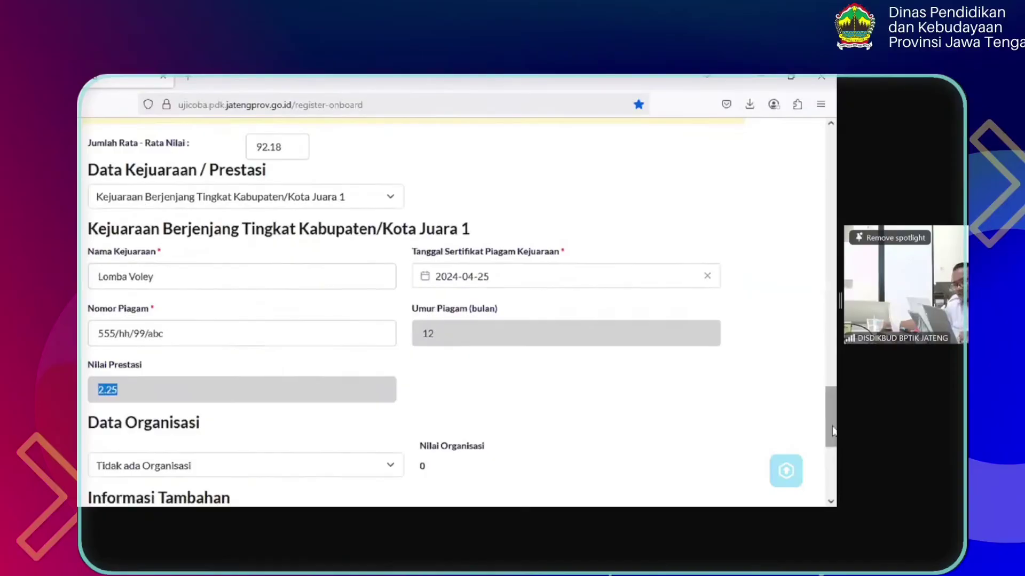
drag(833, 431, 835, 452)
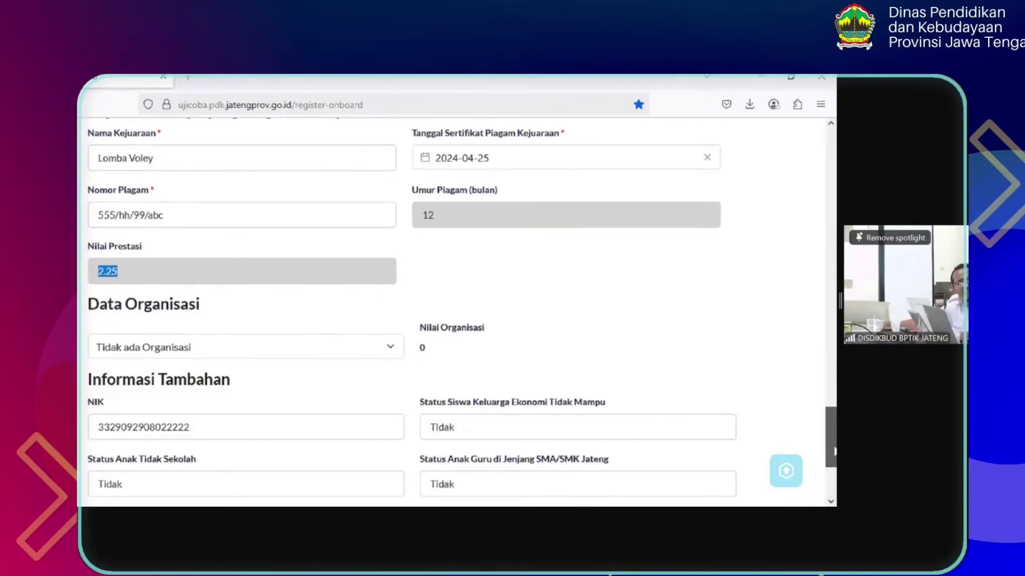
drag(834, 451, 835, 470)
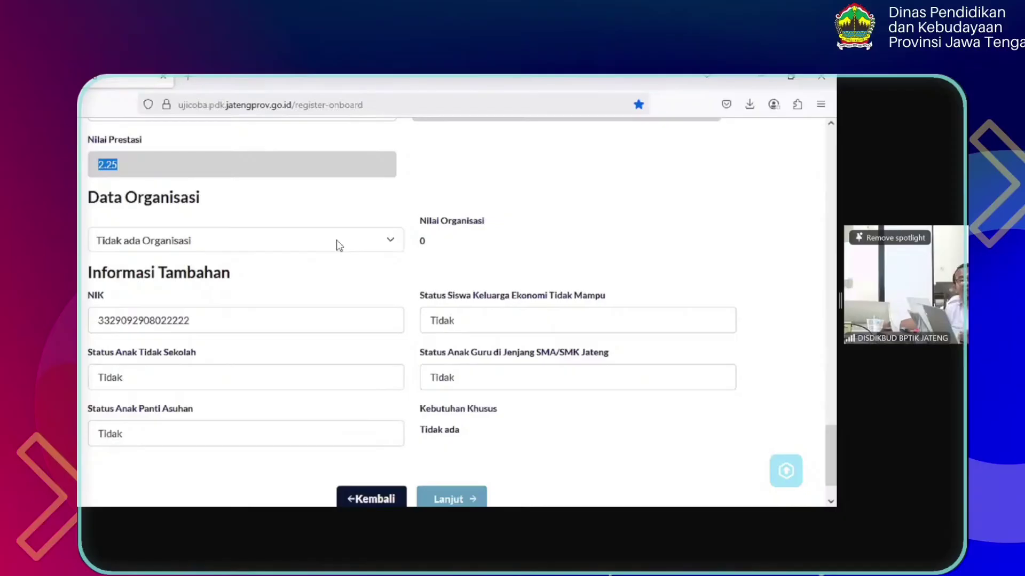
click(338, 245)
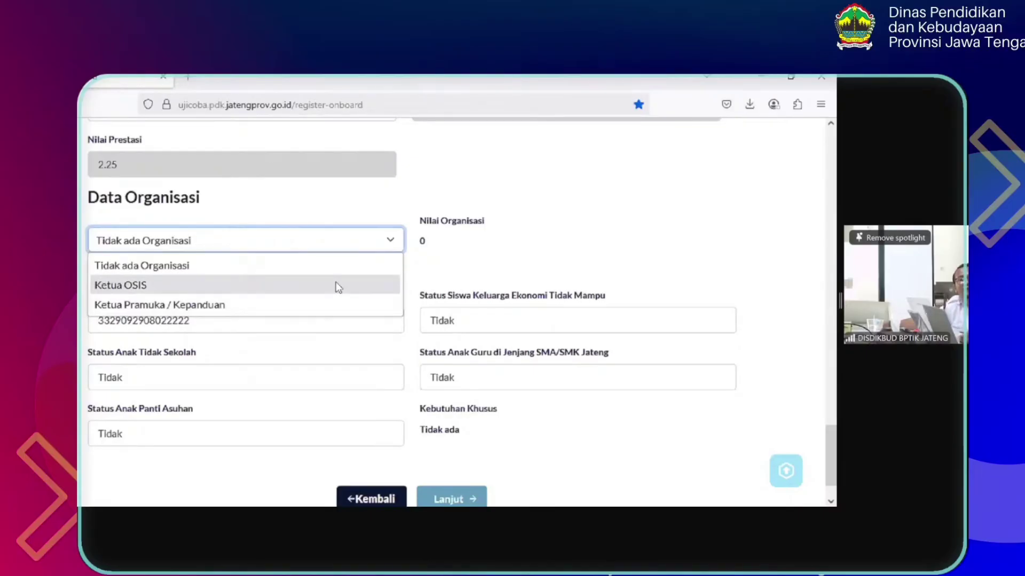
Pick Ketua OSIS (score 1.5), compare Ketua Pramuka / Kepanduan (score 1), then revert to Ketua OSIS
click(338, 287)
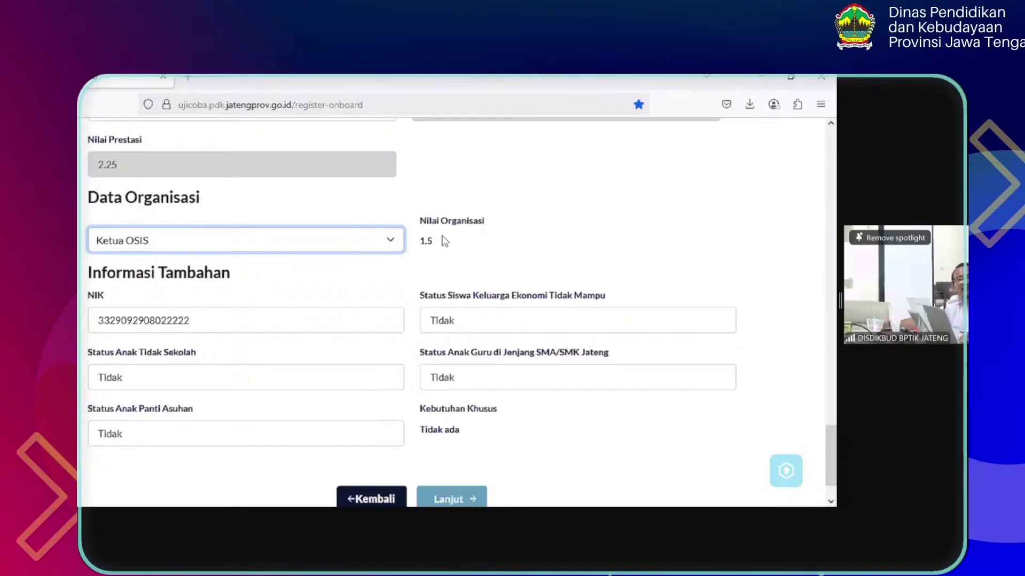
drag(448, 240, 421, 247)
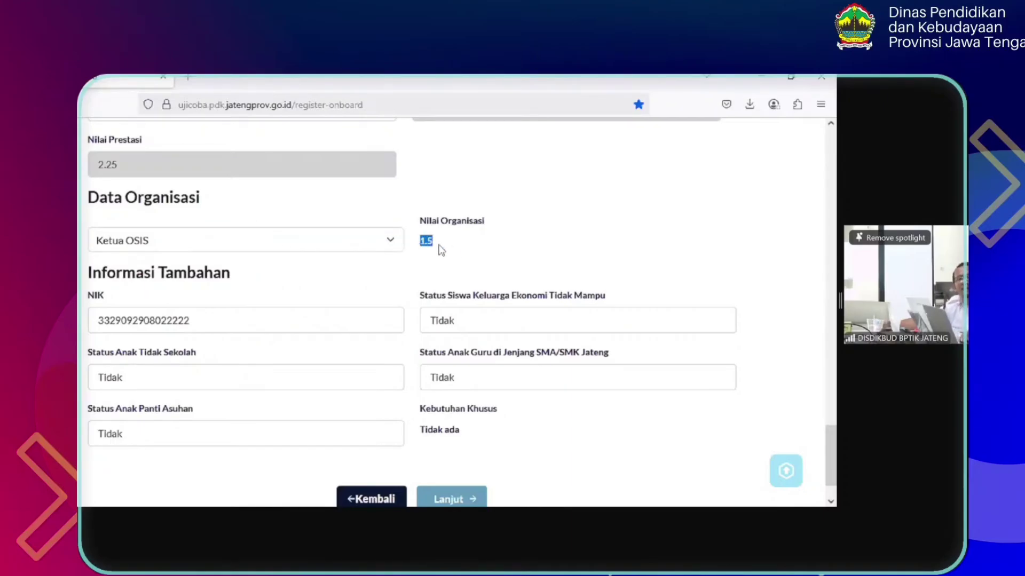
click(346, 248)
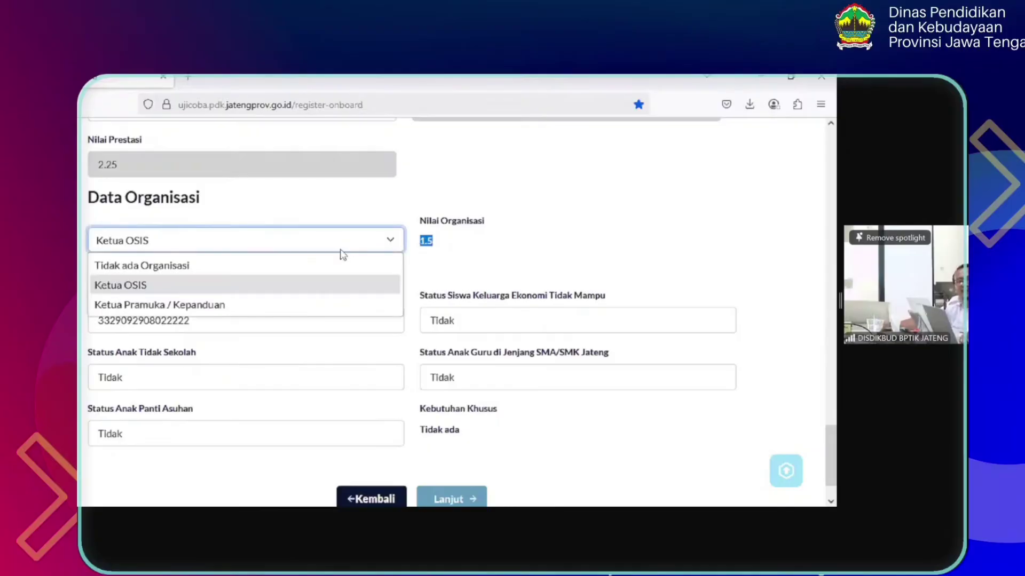
click(302, 299)
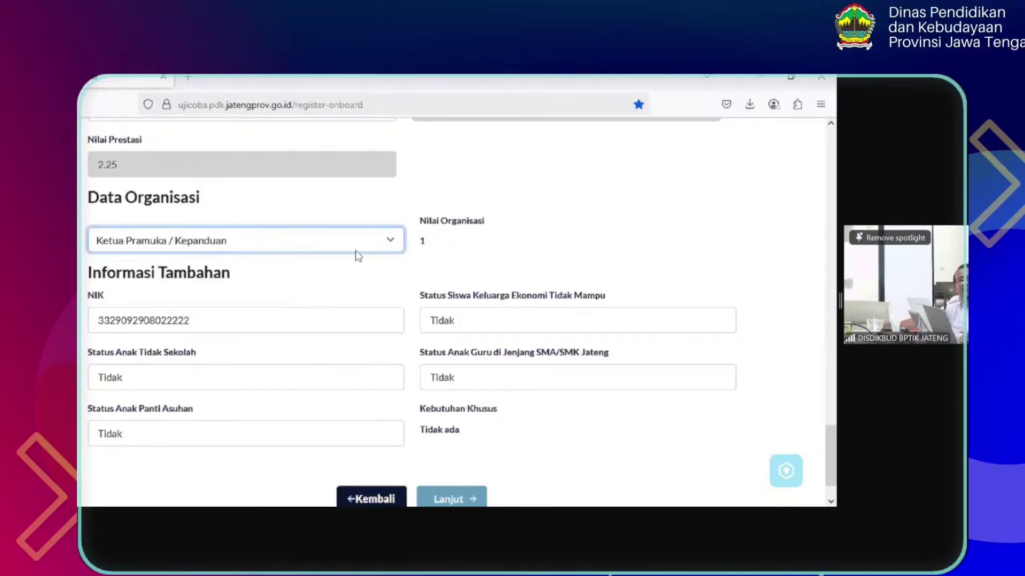
drag(438, 240, 422, 245)
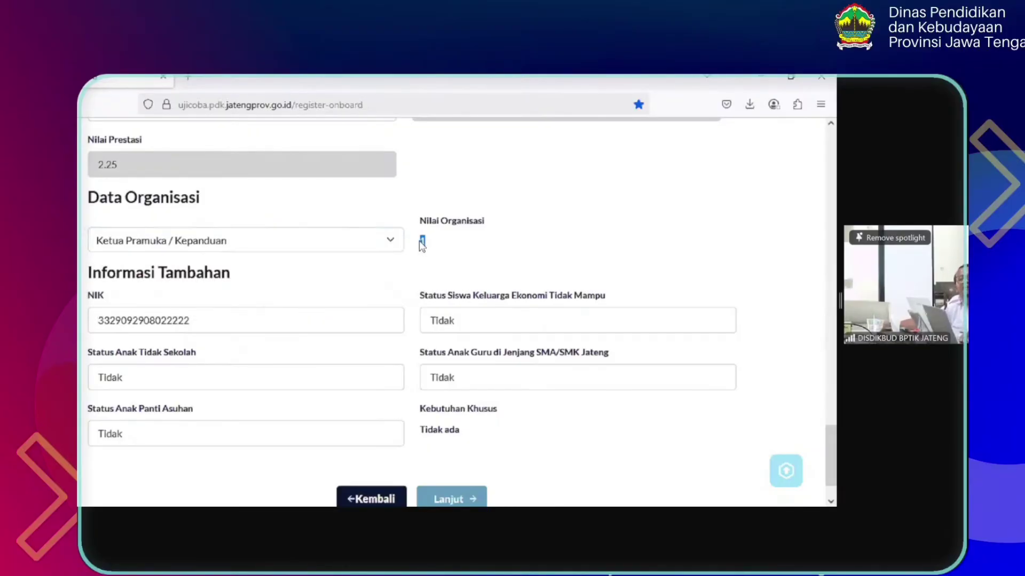
click(352, 240)
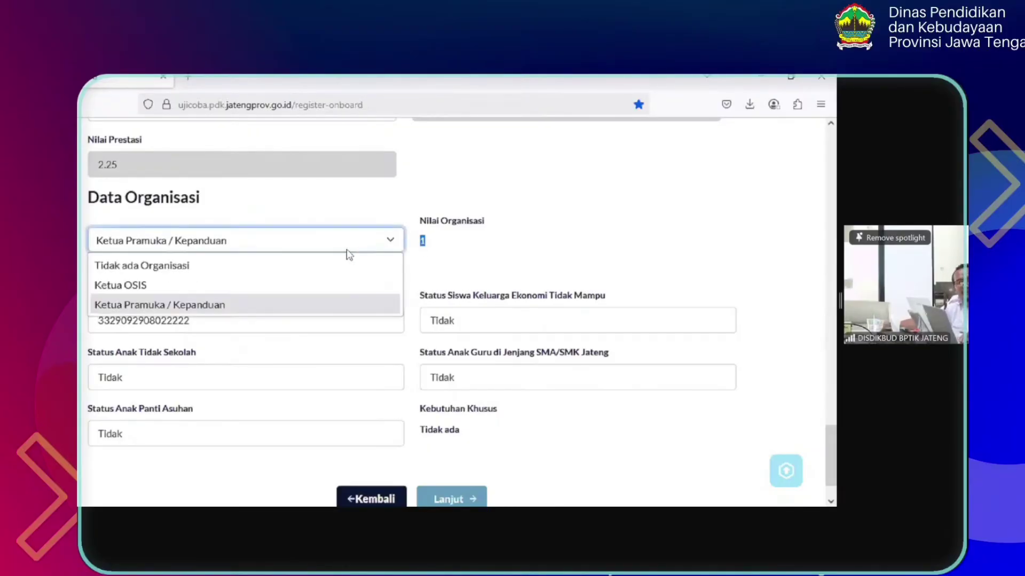
click(336, 288)
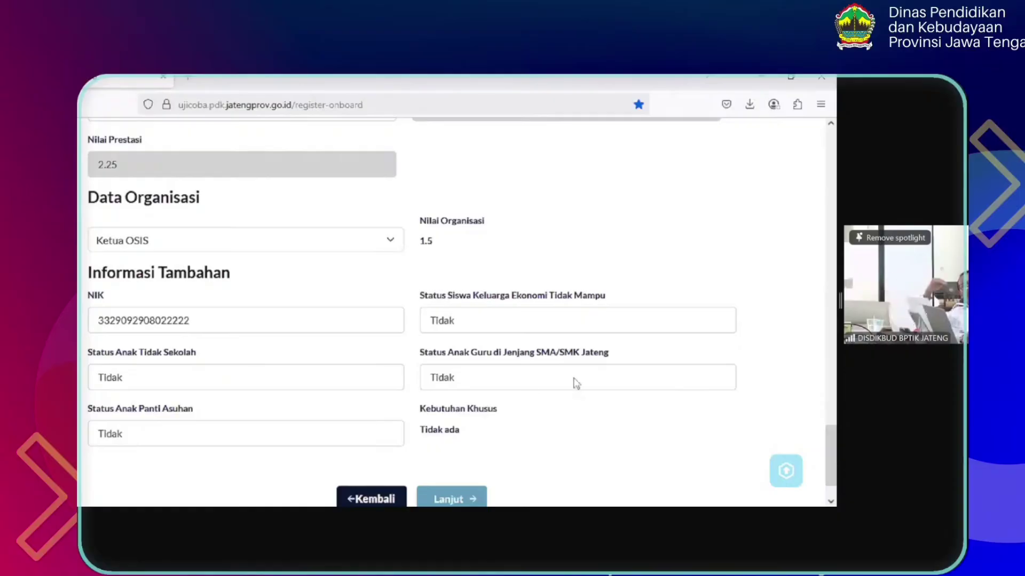
click(246, 241)
drag(831, 427, 836, 191)
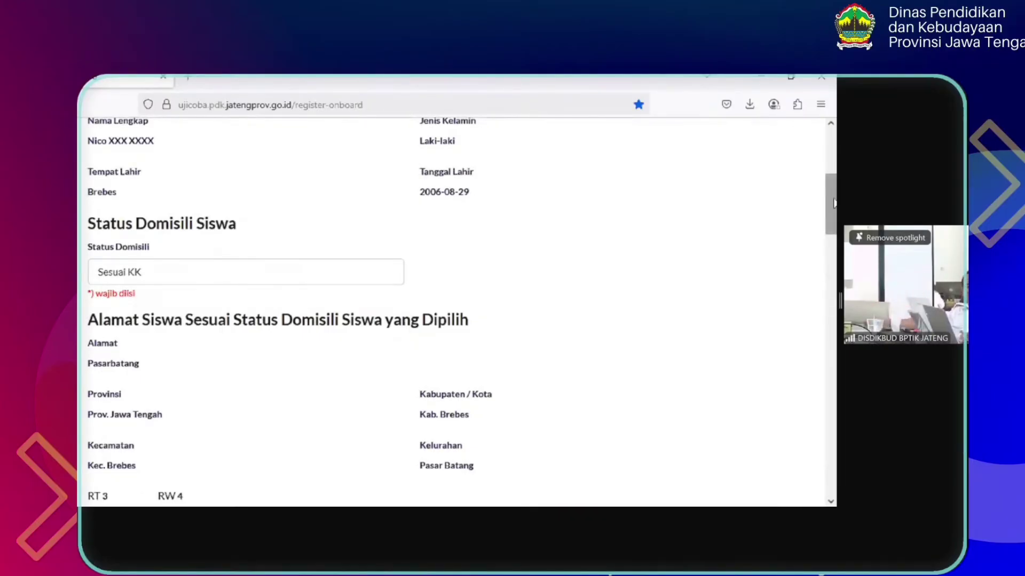
scroll(832, 207, down, 1)
drag(833, 208, 836, 260)
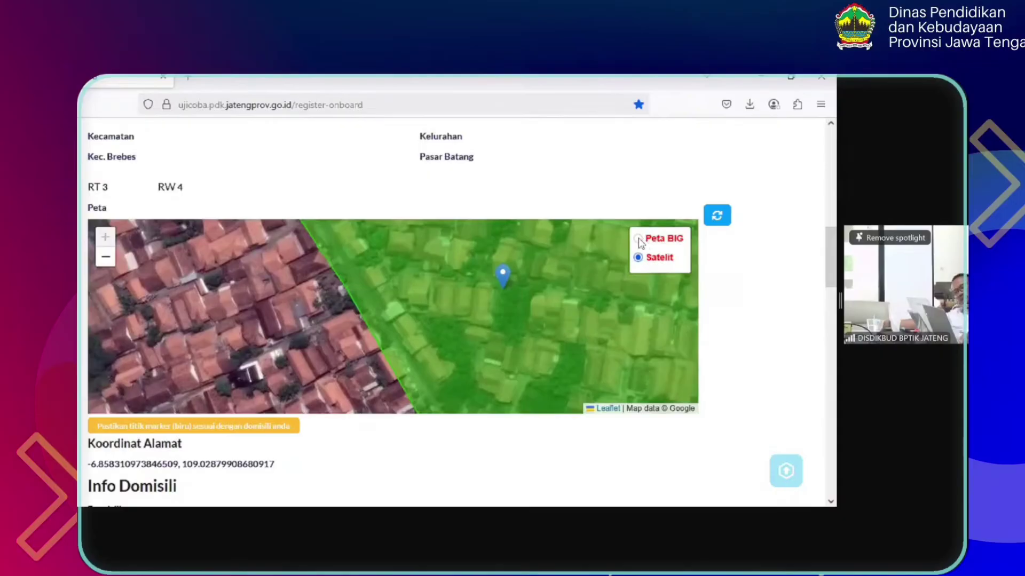
drag(833, 251, 834, 255)
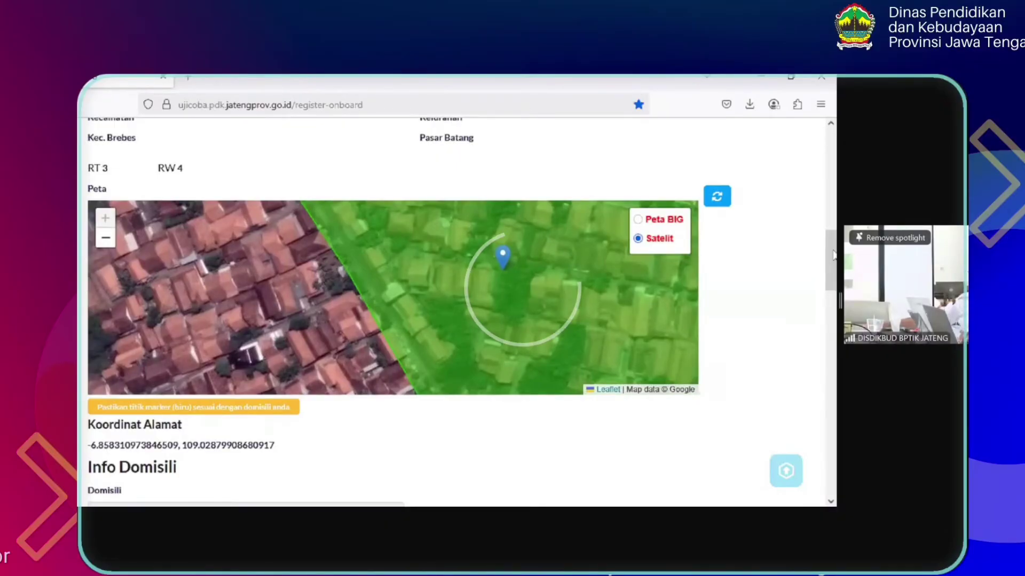
drag(817, 272, 819, 475)
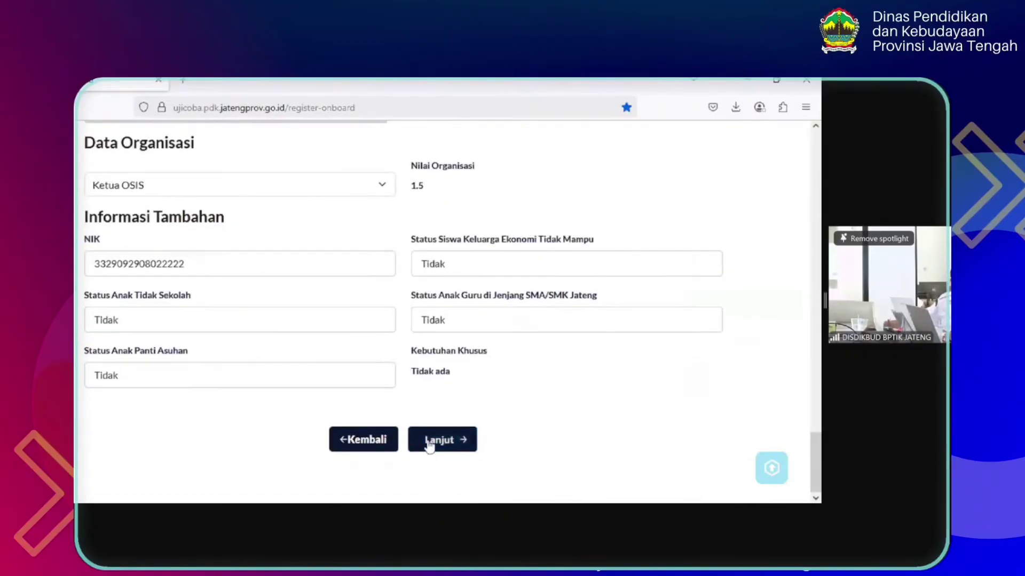
Continue with Lanjut to the Unggah Berkas Anda upload page
click(449, 439)
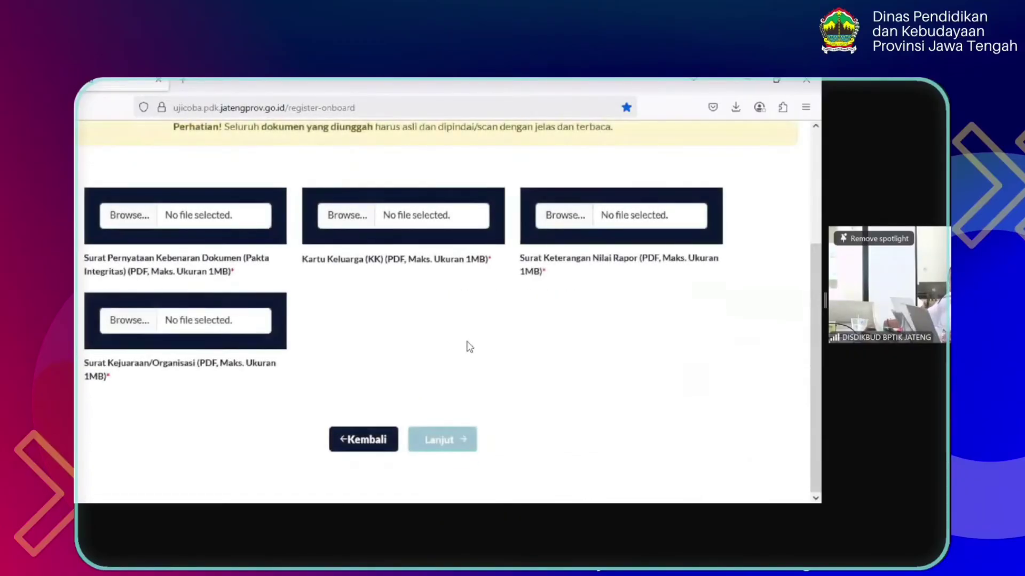
drag(817, 303, 817, 270)
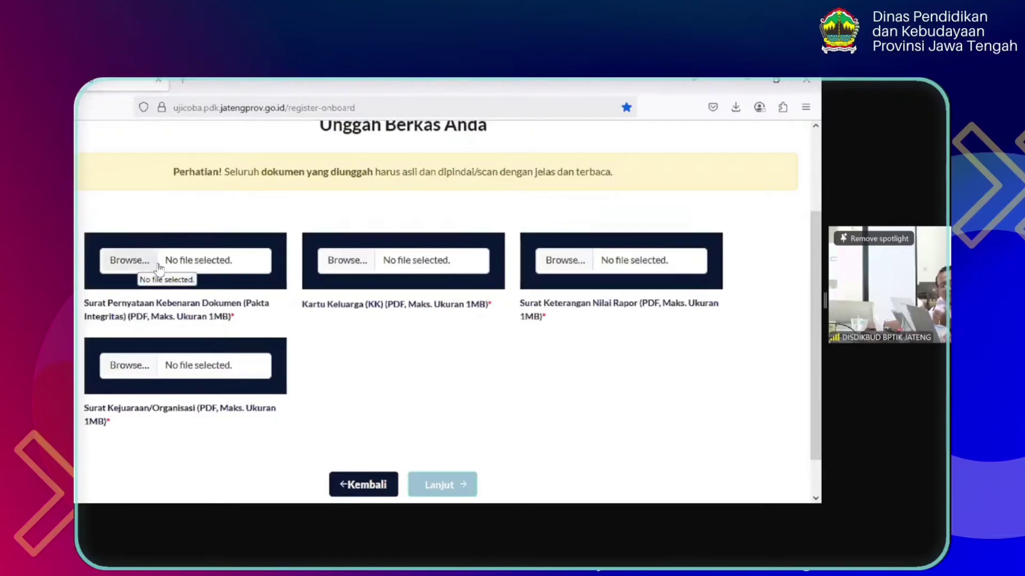
Attach Dummy.pdf from the Videos folder as the Pakta Integritas document
click(141, 264)
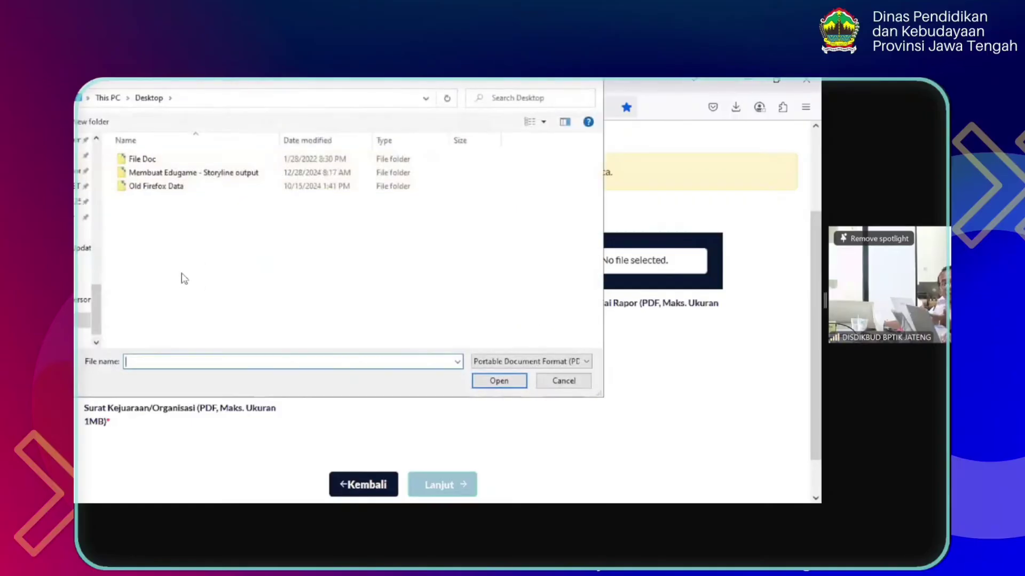
click(84, 289)
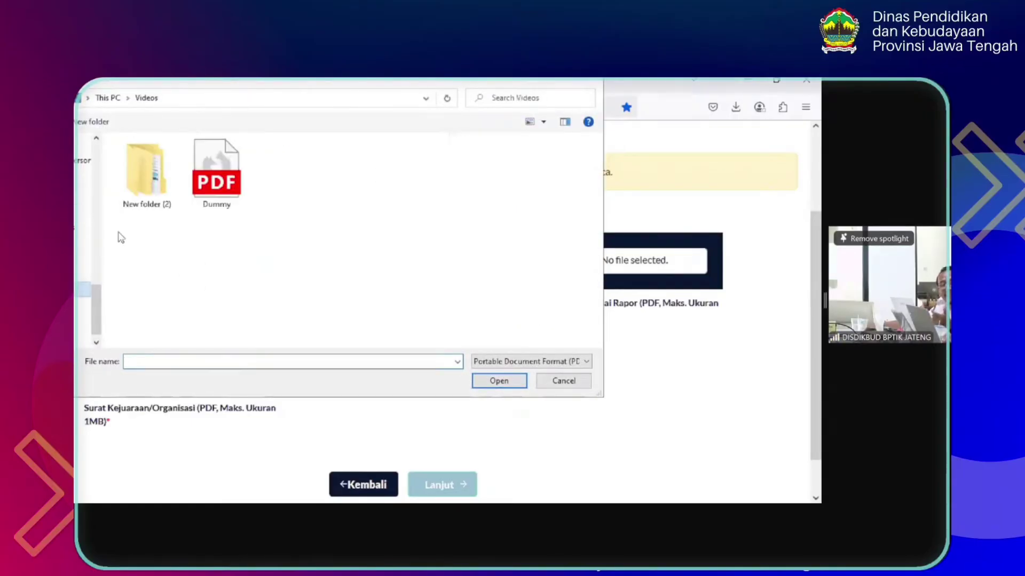
double_click(217, 178)
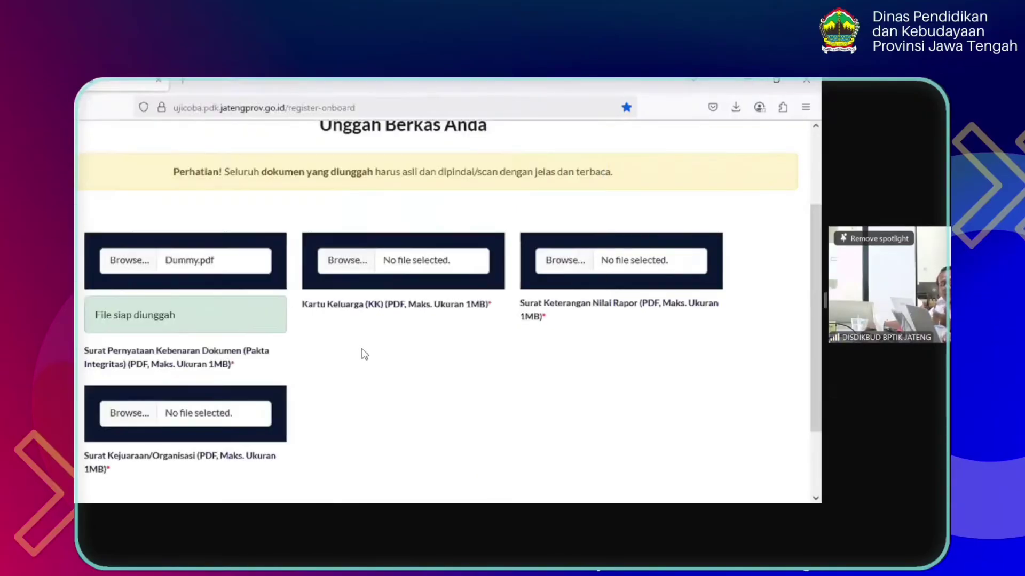
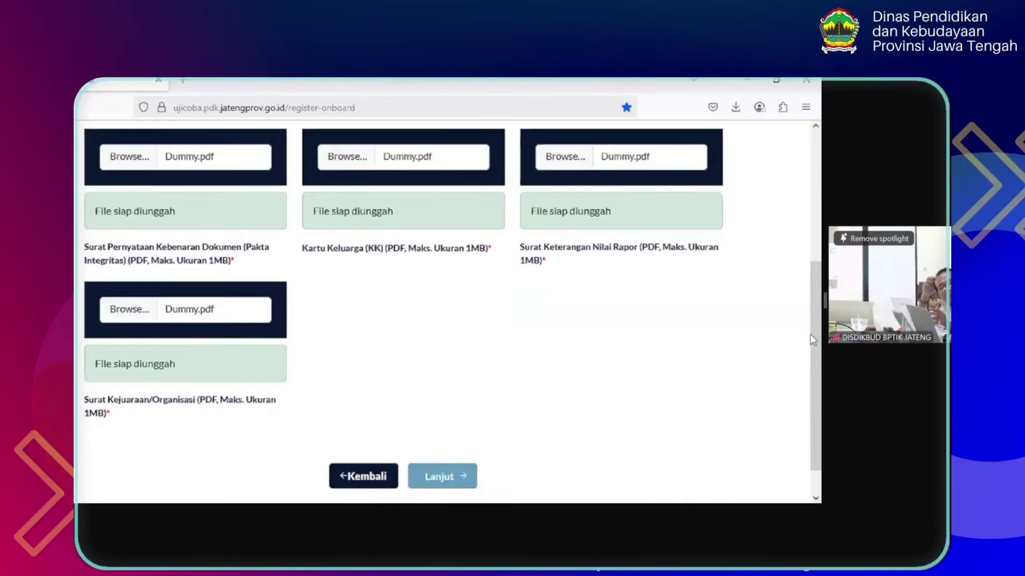
Scroll through the upload page, checking the 1MB PDF size limit note and each attached Dummy.pdf
drag(818, 342, 821, 365)
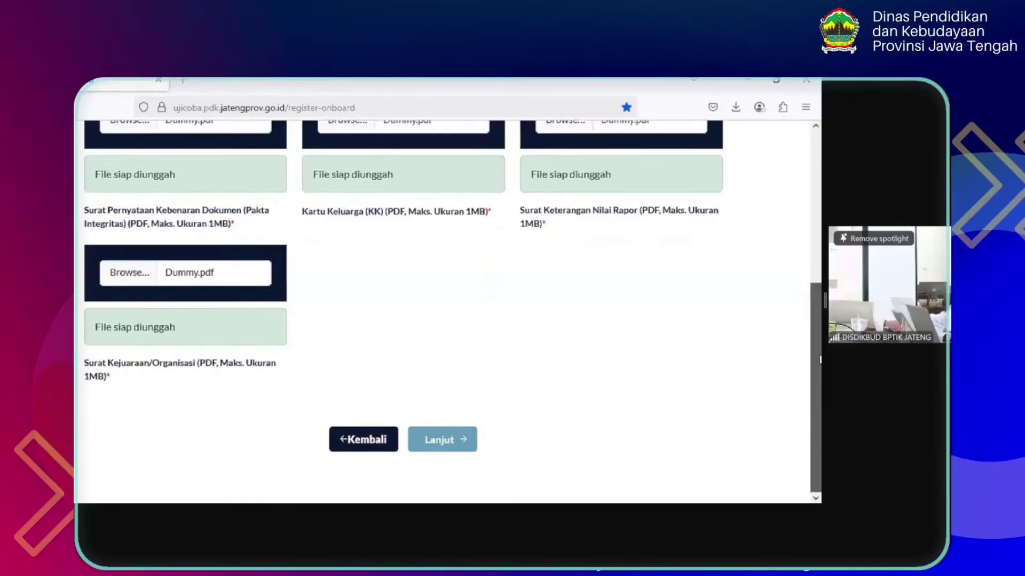
drag(820, 359, 821, 335)
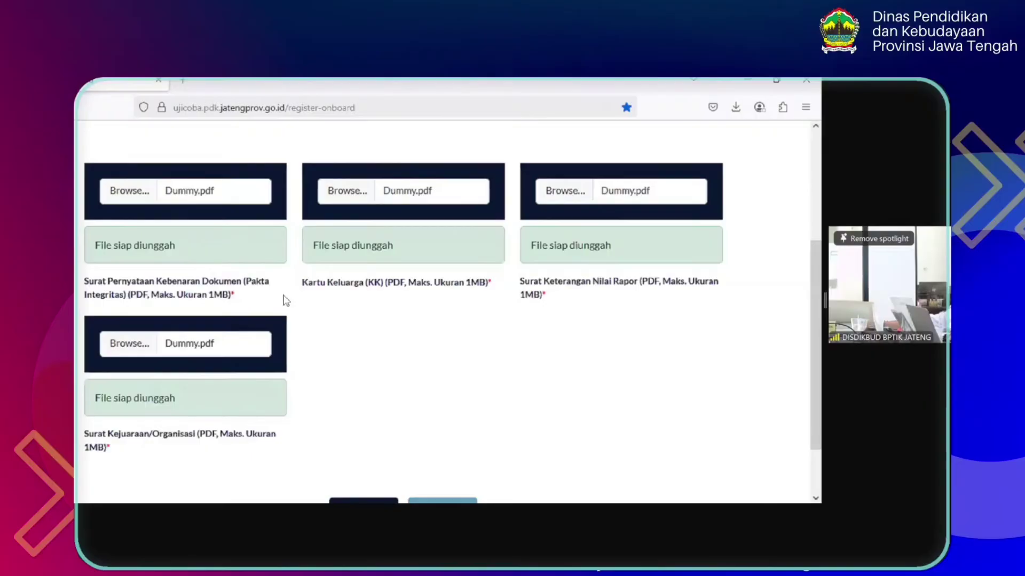
drag(264, 299, 132, 300)
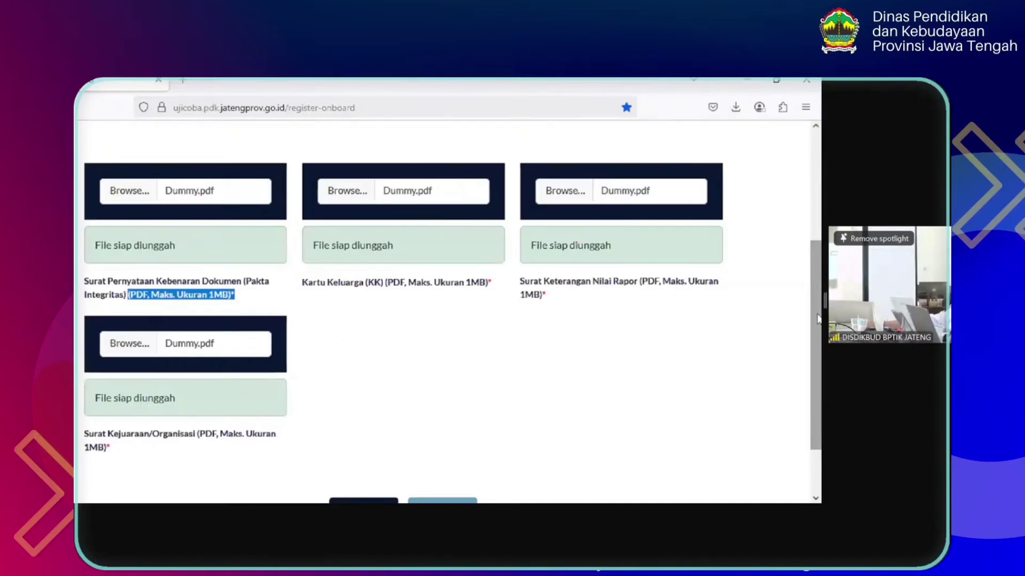
drag(818, 319, 818, 362)
Continue to Konfirmasi Data and review Lomba Voley, Ketua OSIS and the 92.18 average down to the declaration
click(446, 442)
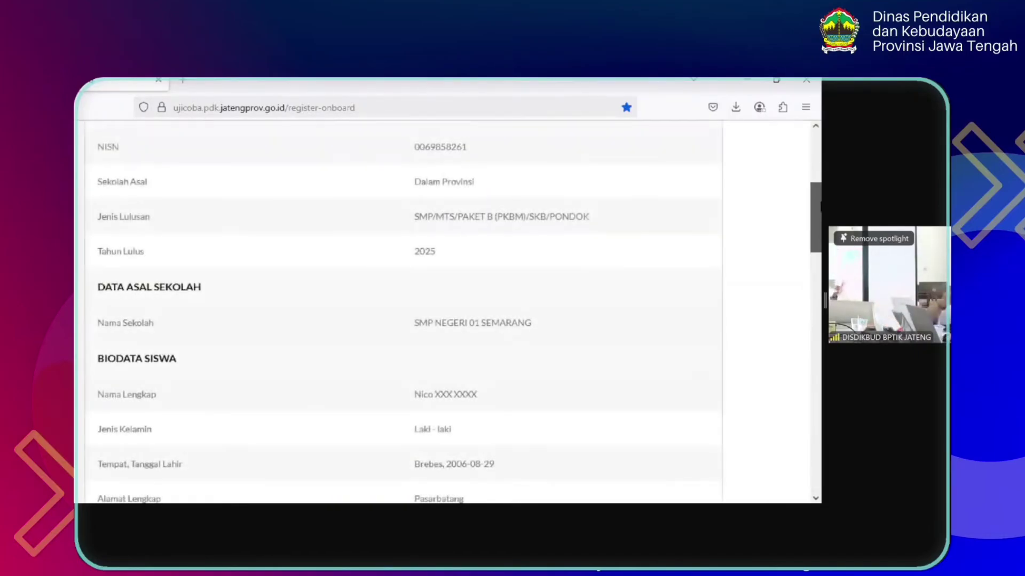
drag(820, 206, 820, 171)
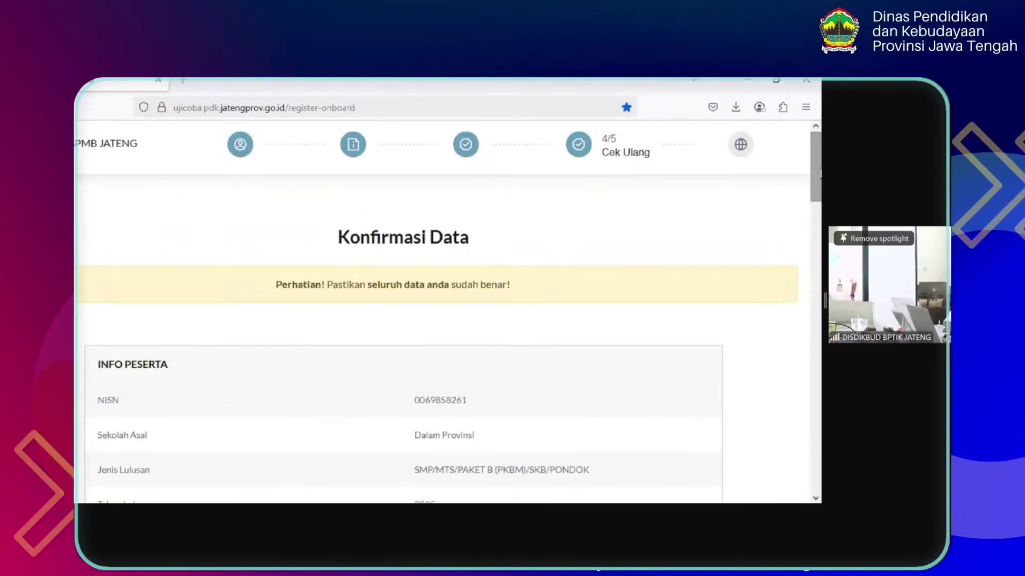
drag(820, 174, 816, 285)
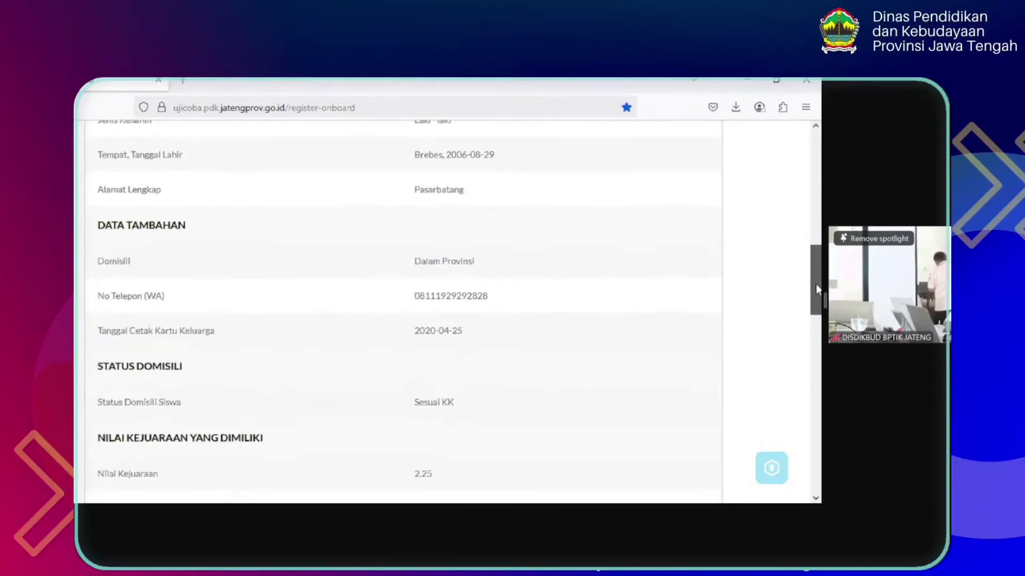
scroll(816, 287, down, 3)
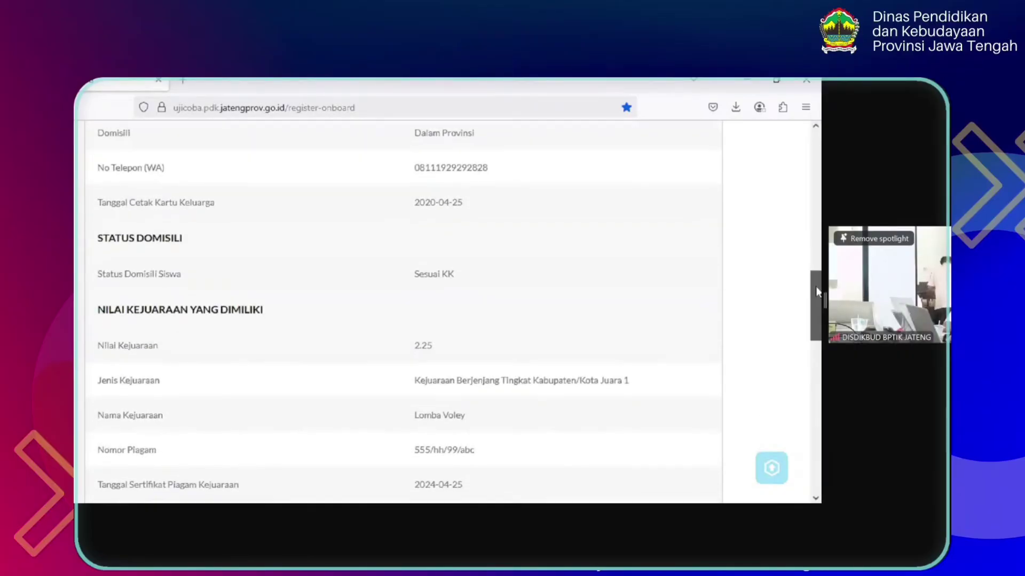
drag(815, 286, 819, 448)
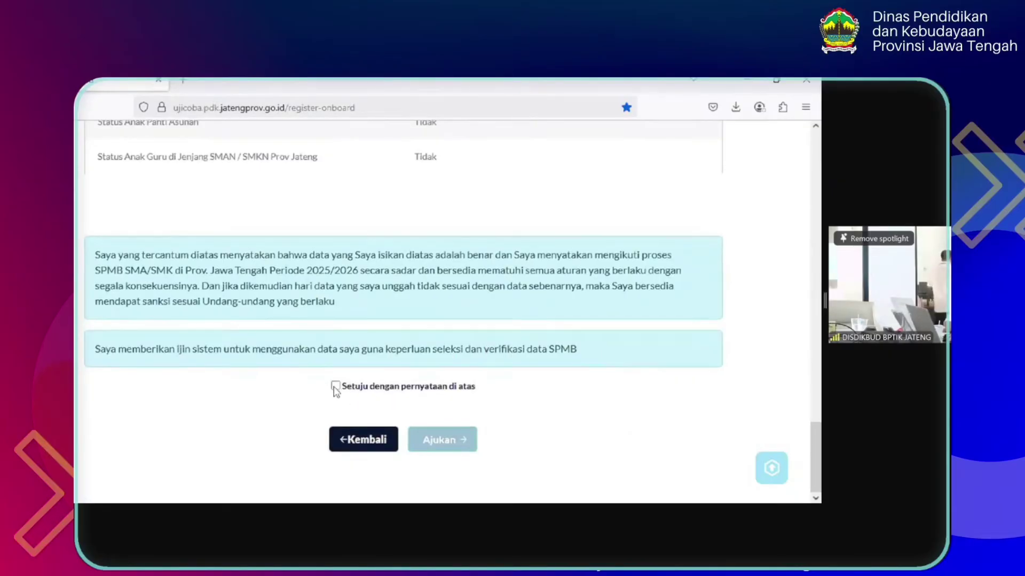
Agree to 'Setuju dengan pernyataan di atas' and submit the application with Ajukan
click(355, 390)
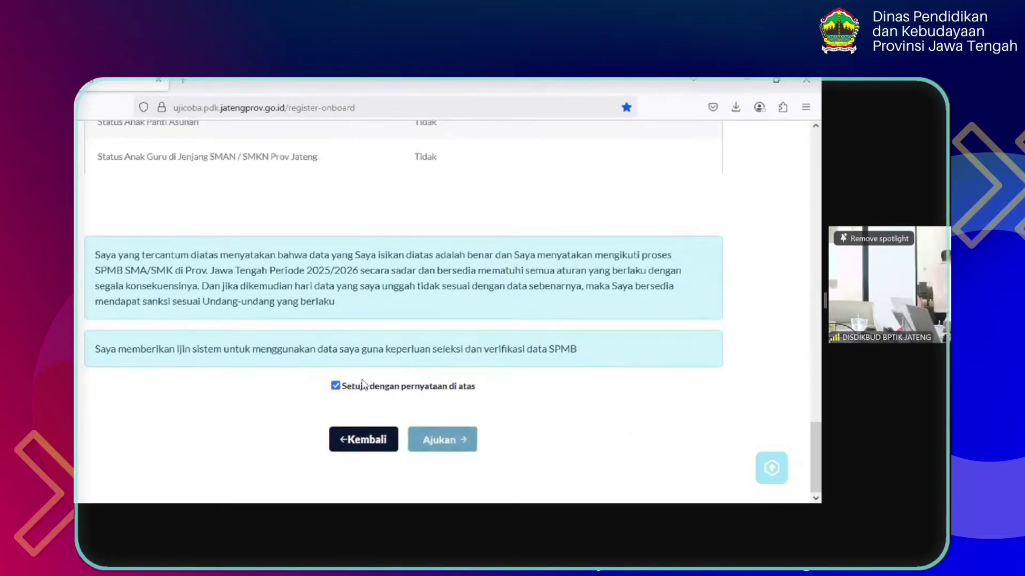
click(362, 394)
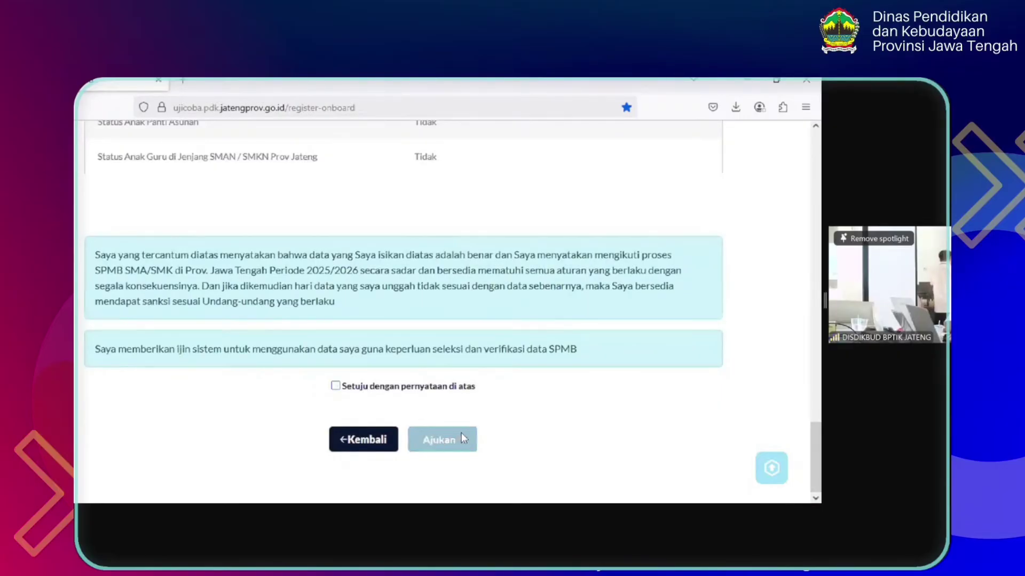
click(383, 387)
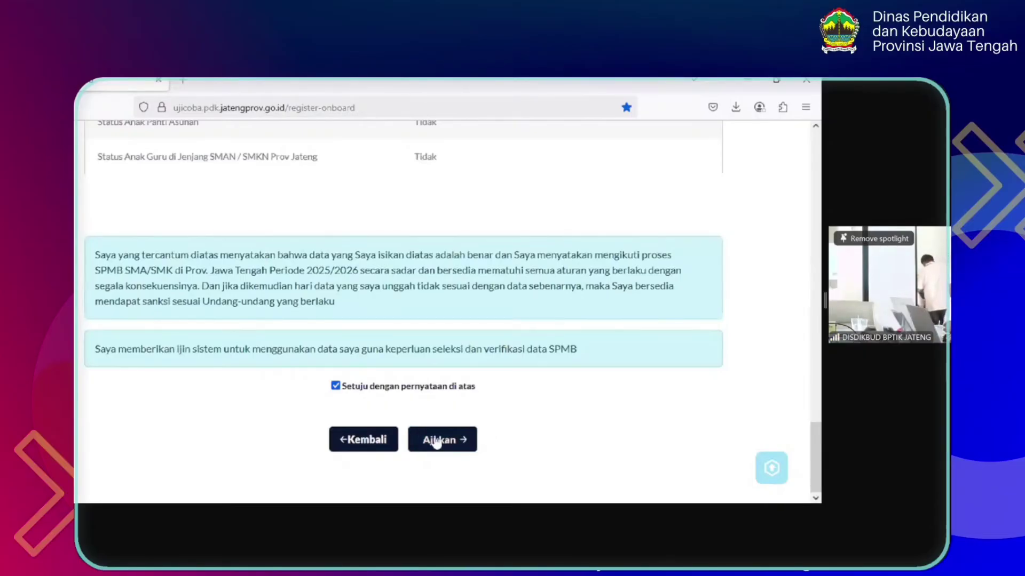
click(433, 441)
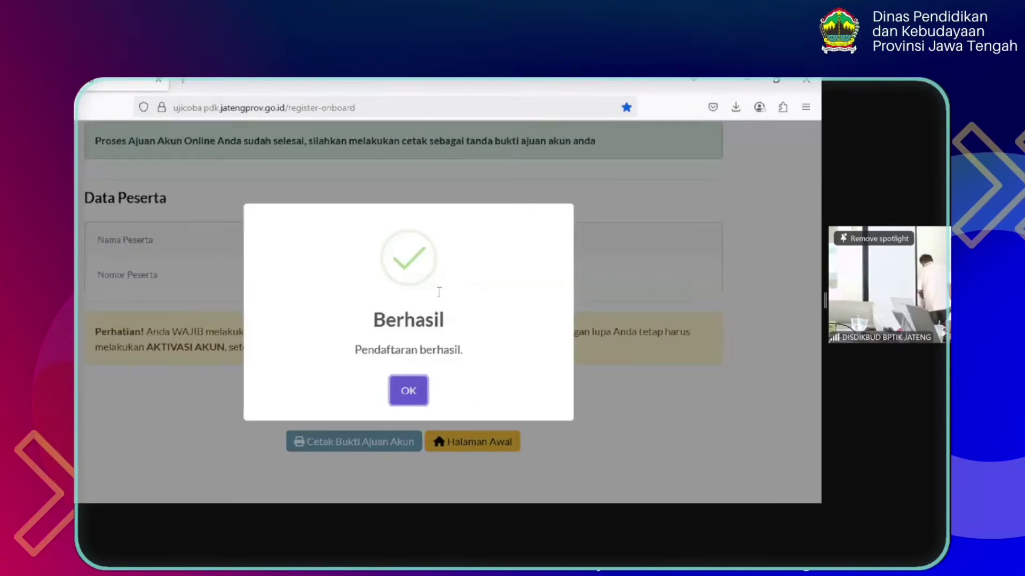
Close the Berhasil dialog to reveal the participant's name and number
click(406, 395)
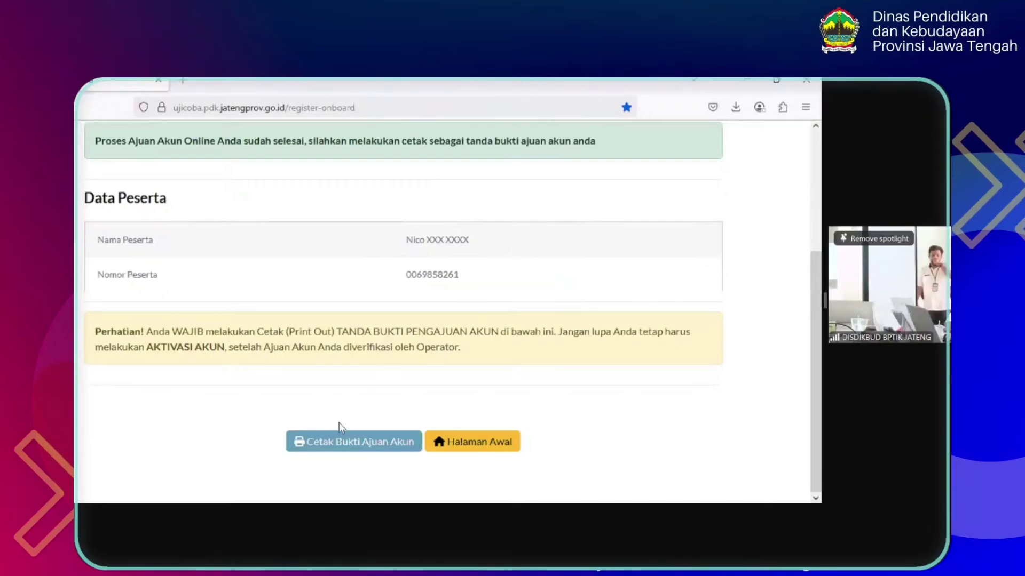
Open Cetak Bukti Ajuan Akun in a new tab and start printing it with Cetak
click(323, 443)
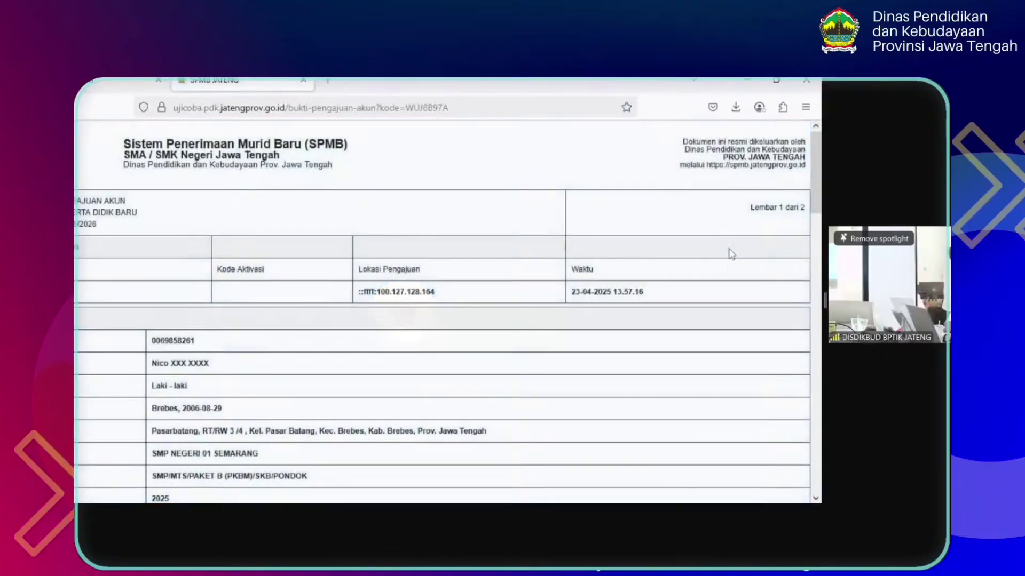
drag(820, 183, 820, 476)
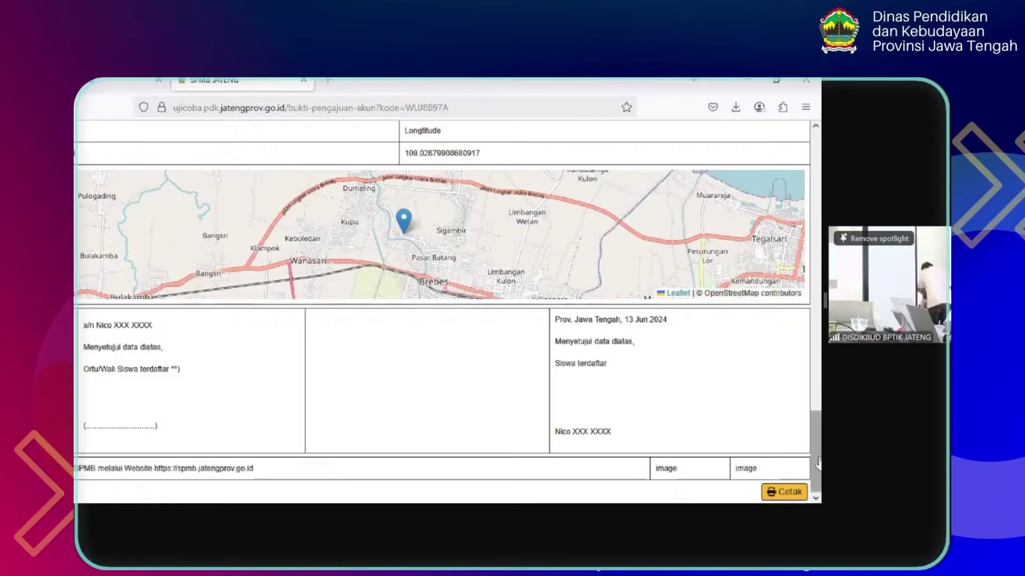
click(780, 493)
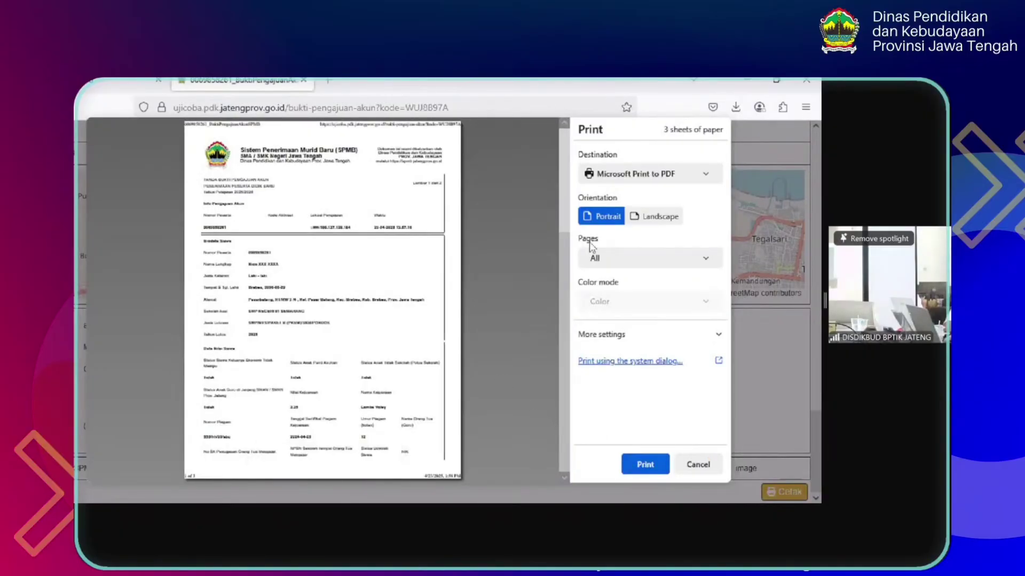
Switch the print destination to Save to PDF and try saving under the suggested filename
click(618, 175)
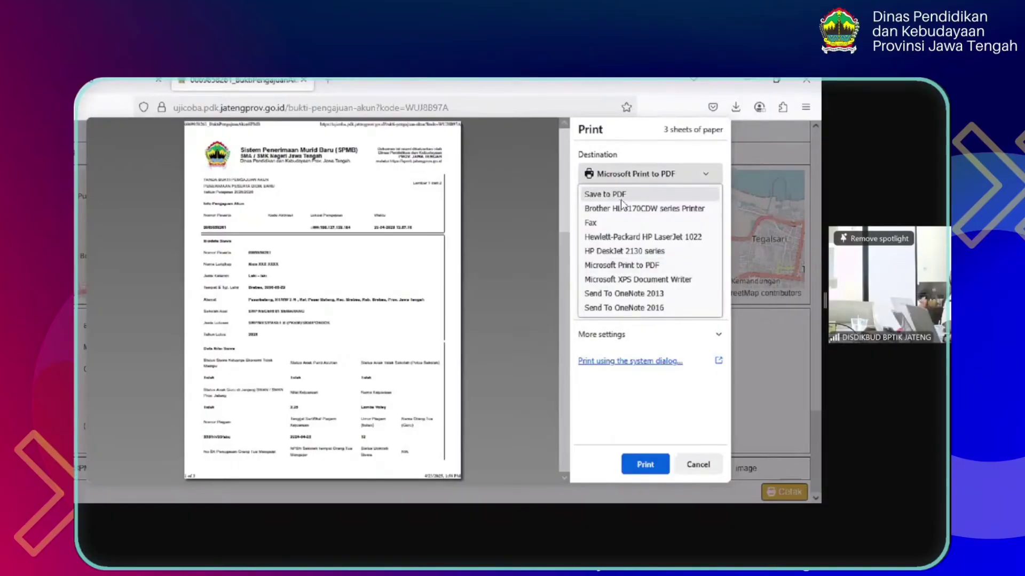
click(619, 197)
click(652, 463)
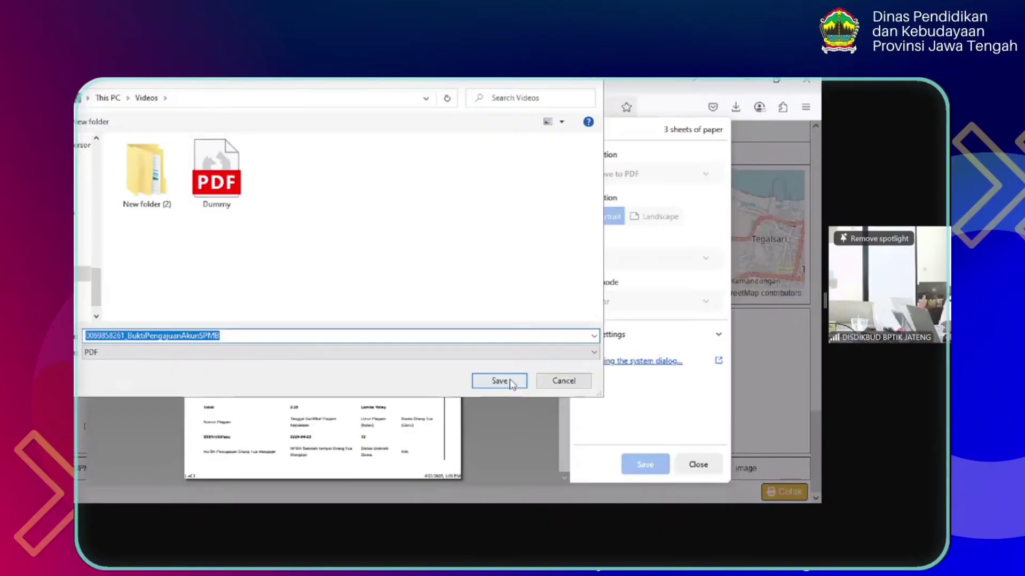
click(511, 379)
key(Return)
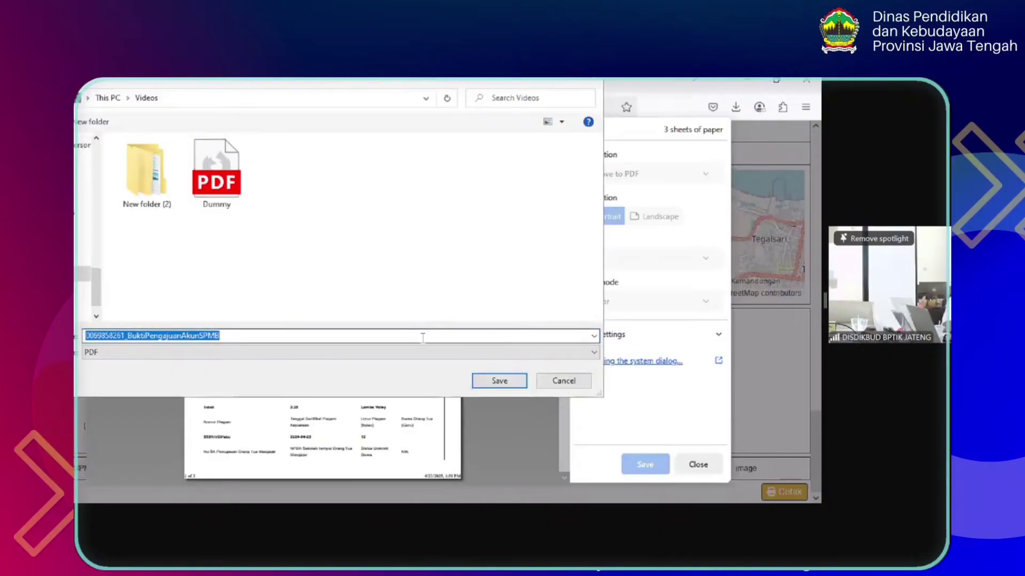
Shorten the filename and retry, then dismiss the file-not-found error and cancel back to print settings
click(422, 338)
key(BackSpace)
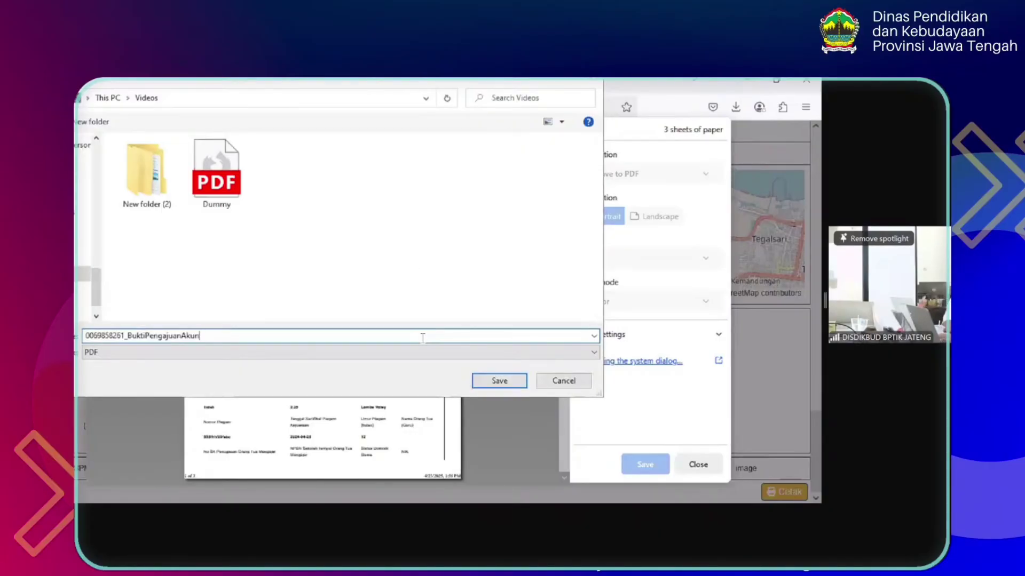
click(483, 381)
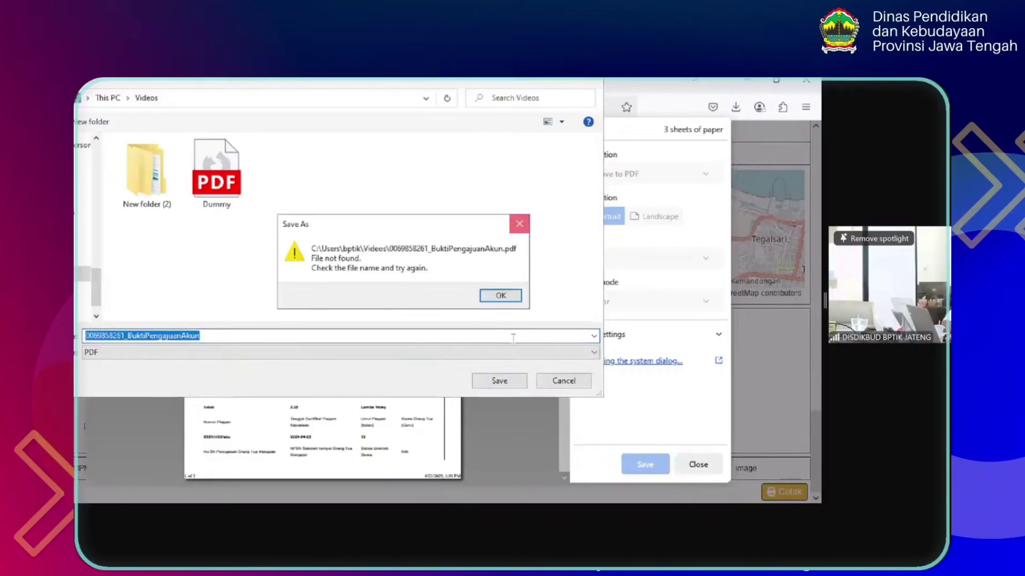
click(516, 219)
click(558, 383)
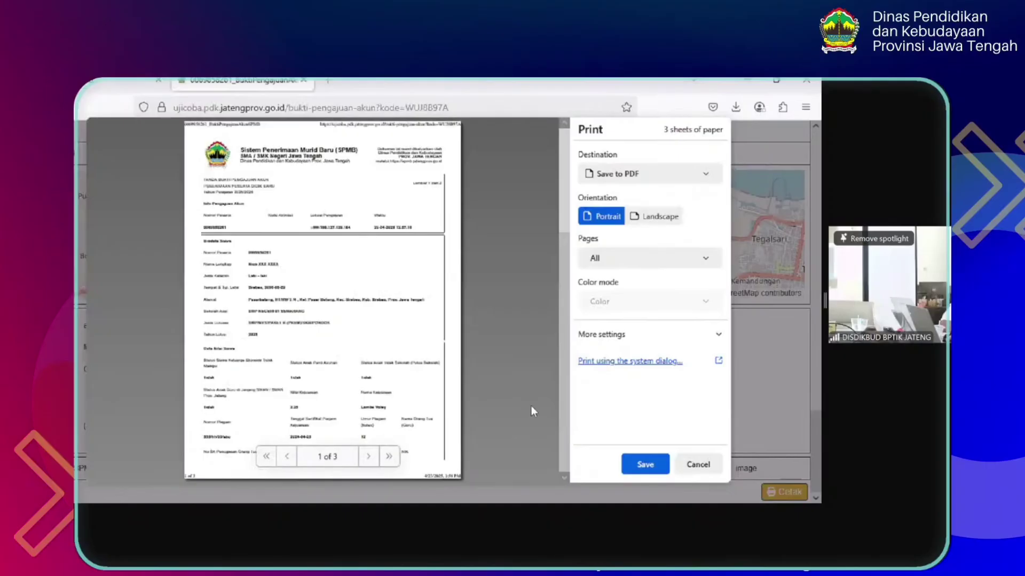
Print the proof via Microsoft Print to PDF, saving the file as Akun despite a file-not-found error
click(620, 176)
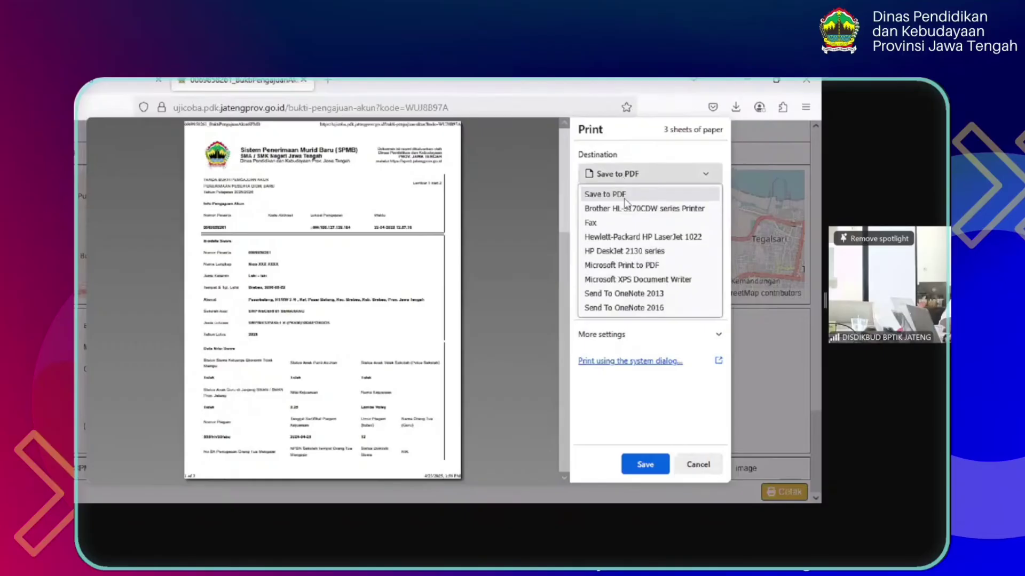
click(635, 264)
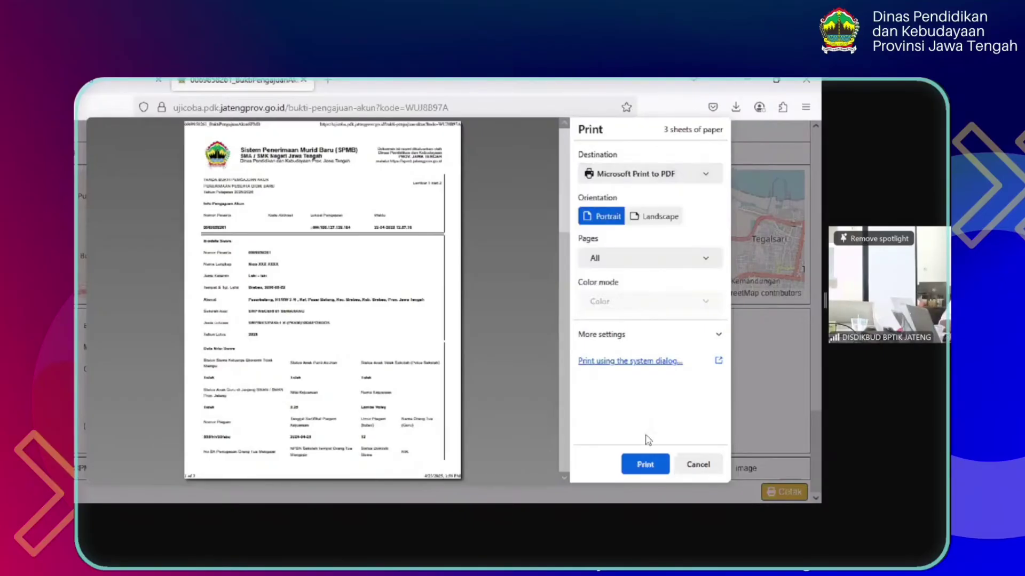
click(645, 464)
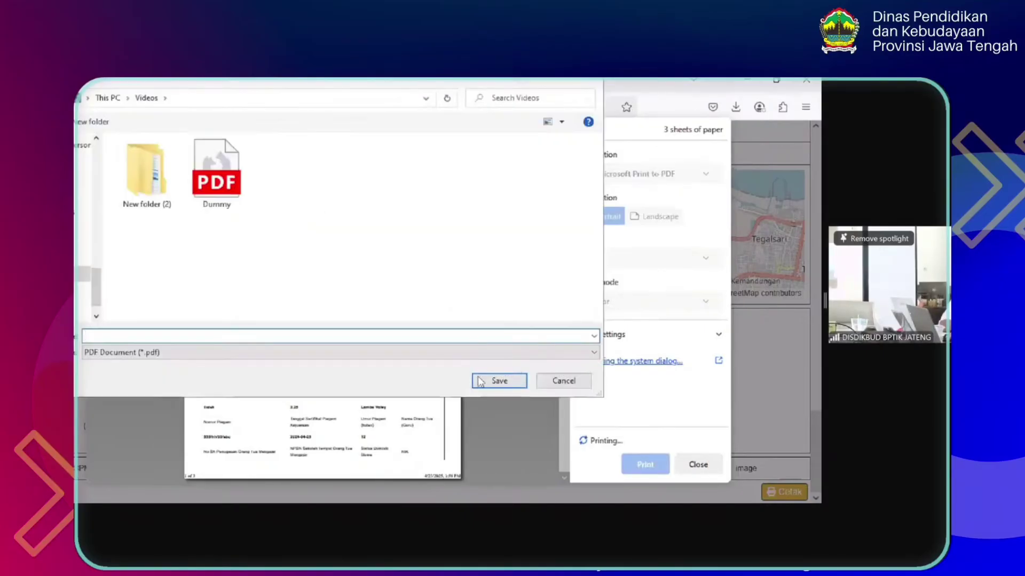
text(Akun)
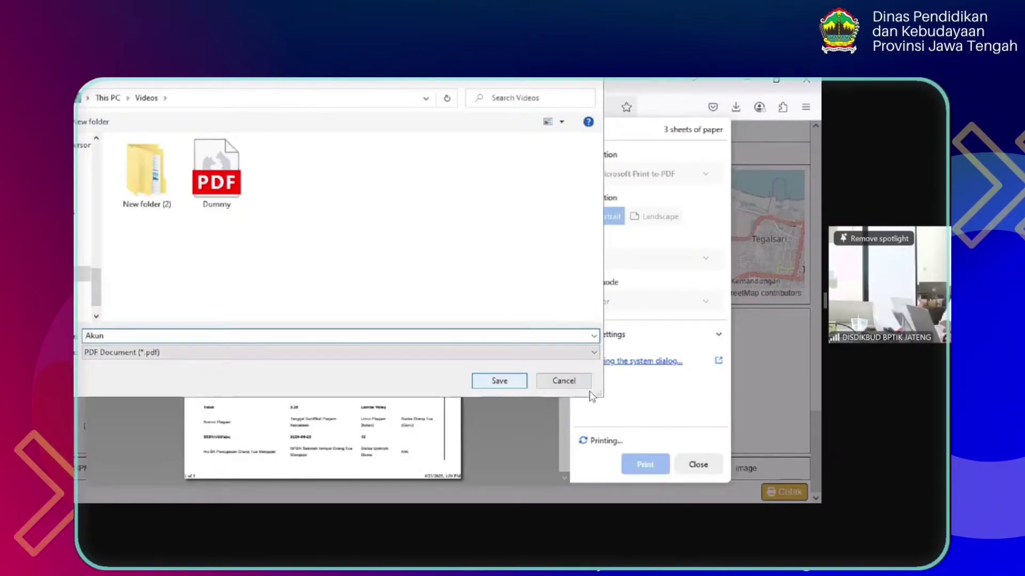
click(508, 380)
click(473, 300)
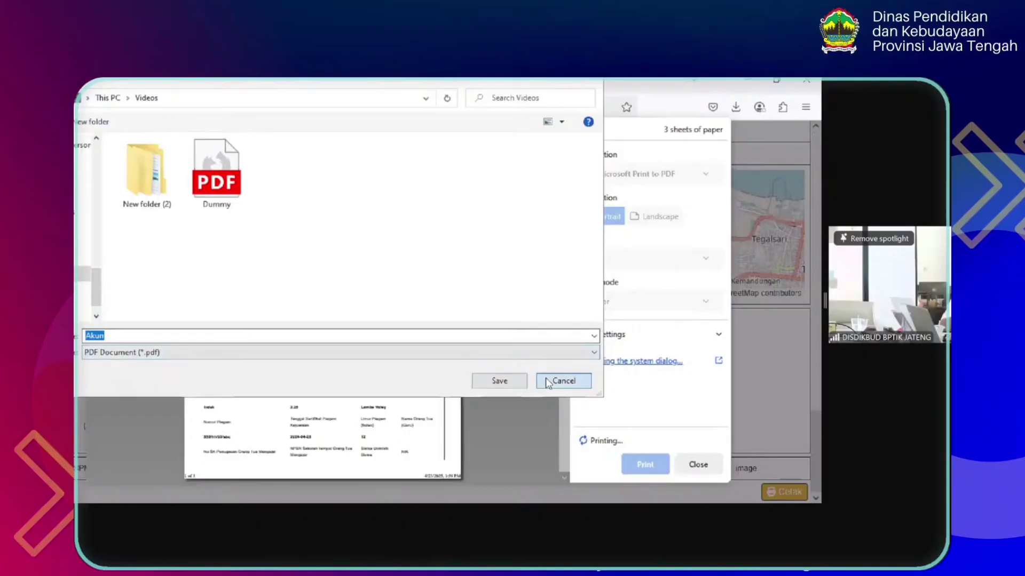
click(499, 379)
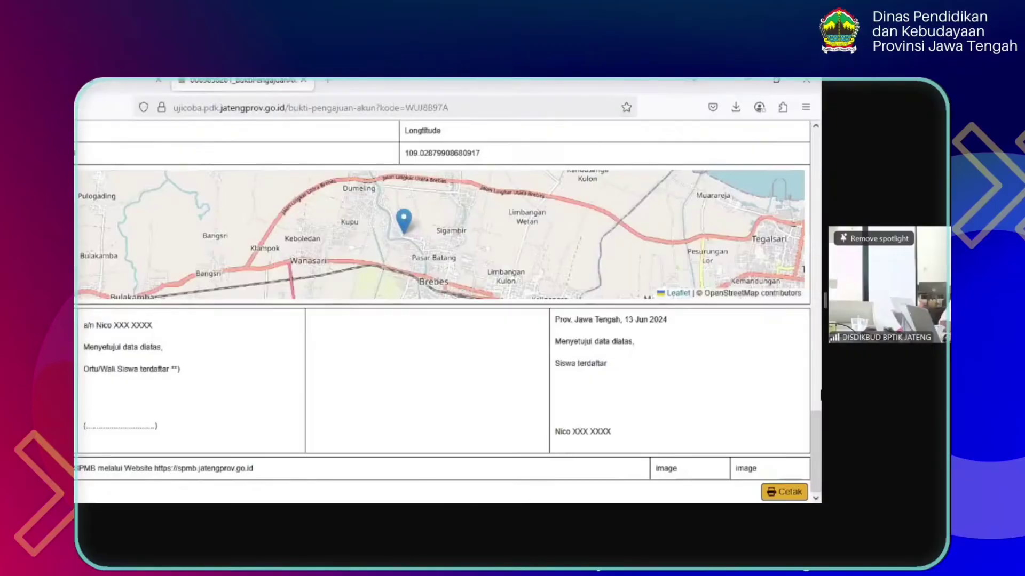
Return to the register-onboard tab and scroll to the Terima Kasih message with Data Peserta
drag(820, 427, 820, 443)
click(97, 85)
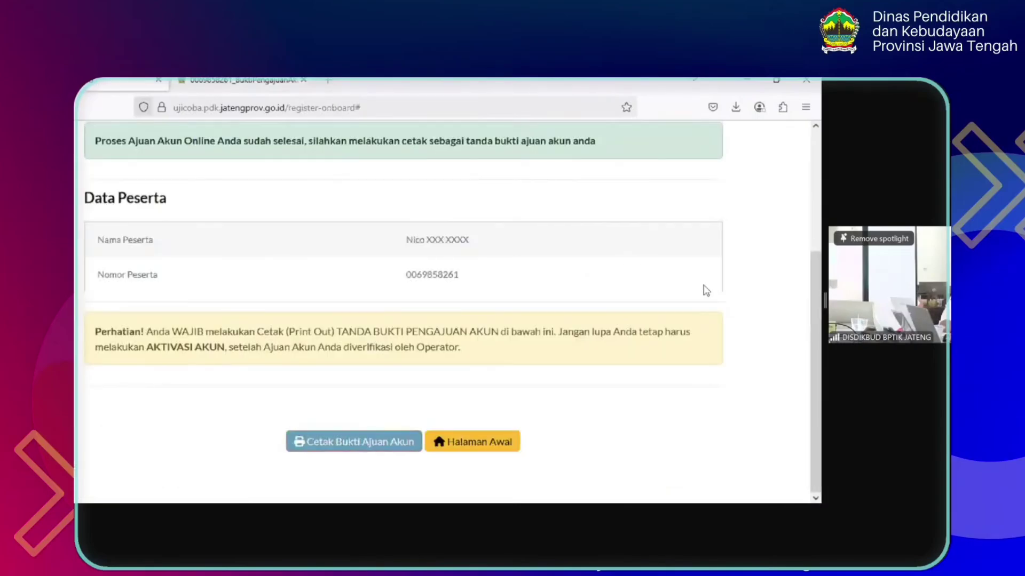
drag(820, 333, 821, 274)
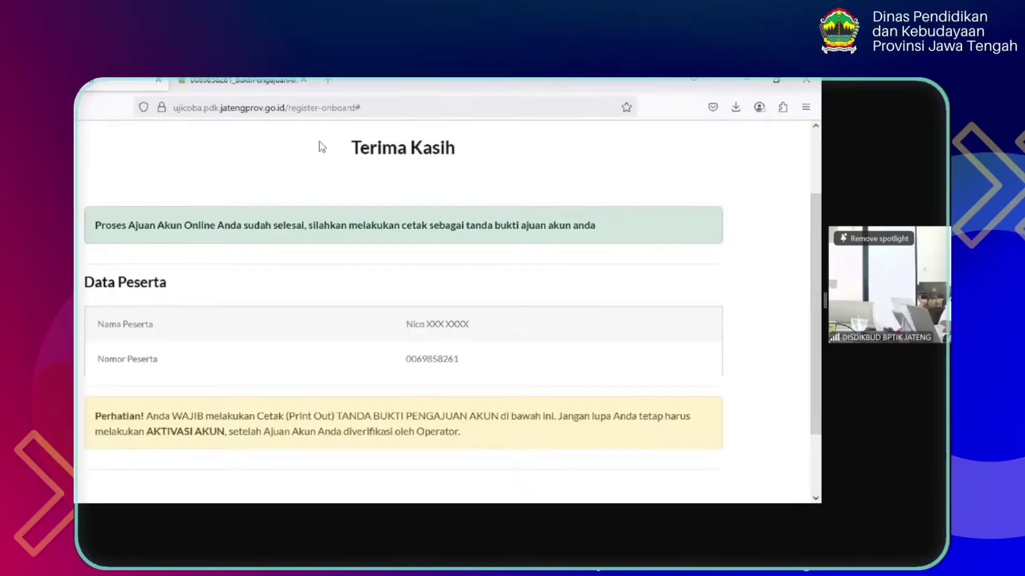
drag(815, 310, 816, 363)
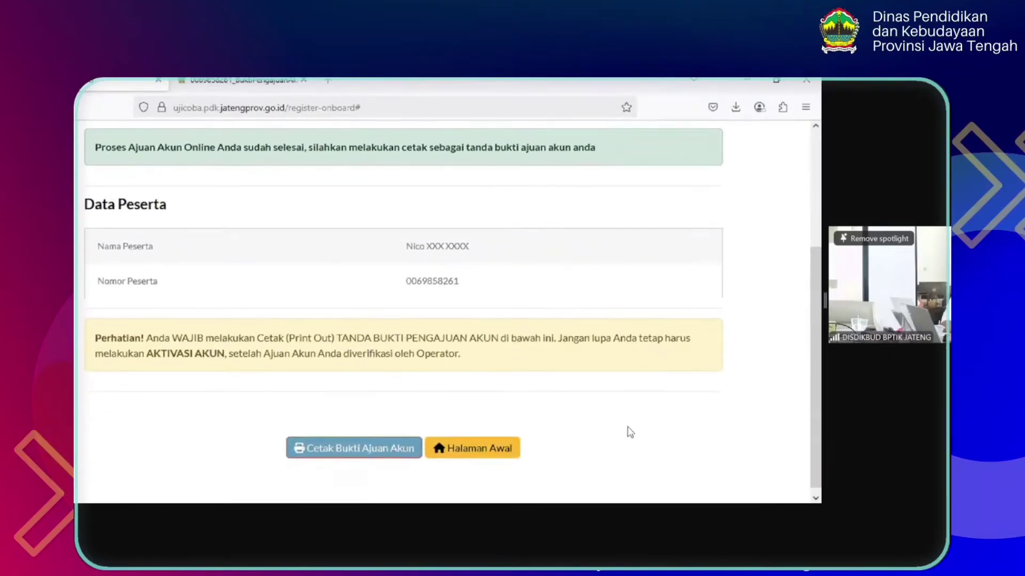
Open the Halaman Awal link in a new tab and load the SPMB Jateng home page there
right_click(490, 448)
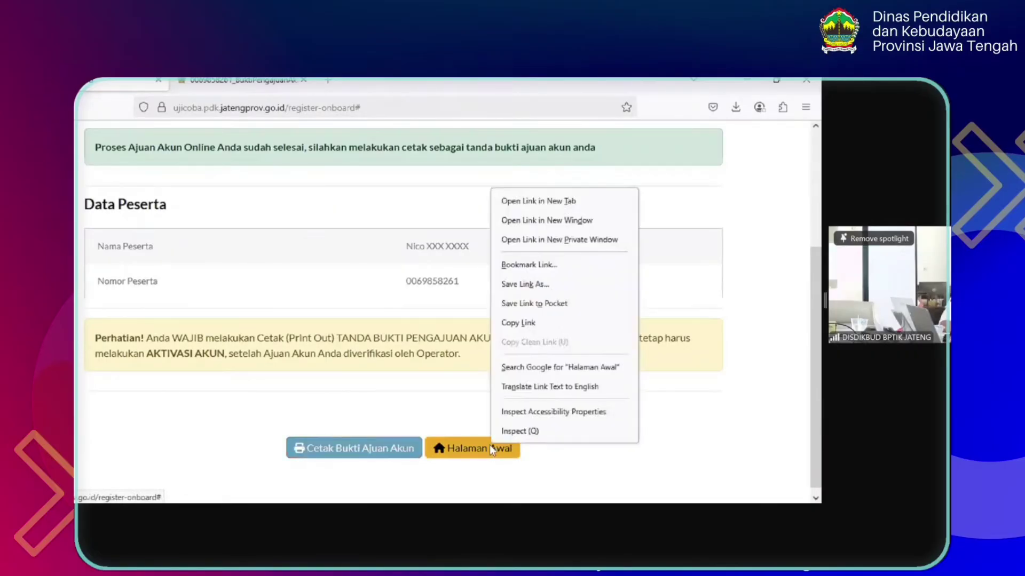
click(509, 202)
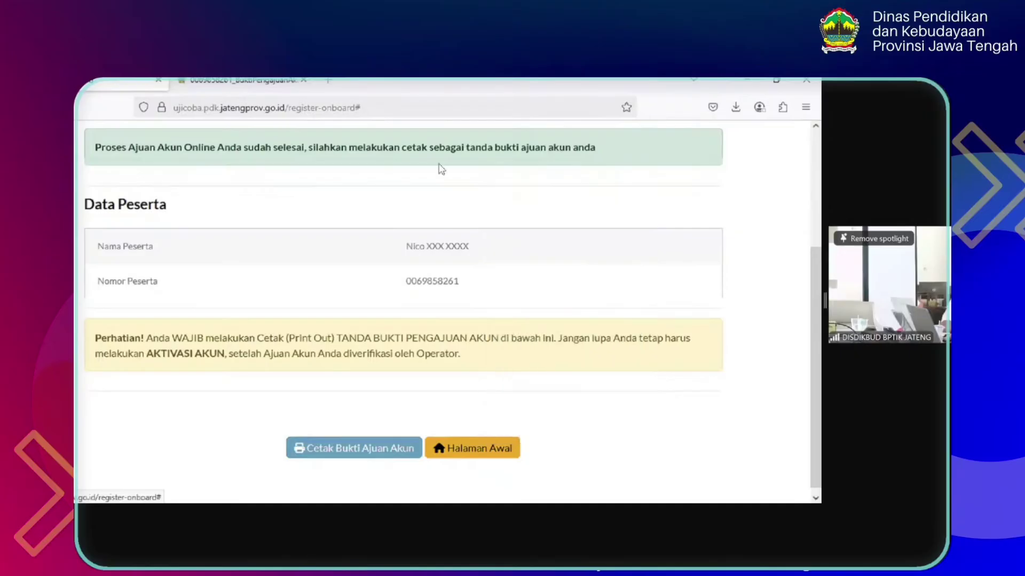
click(257, 81)
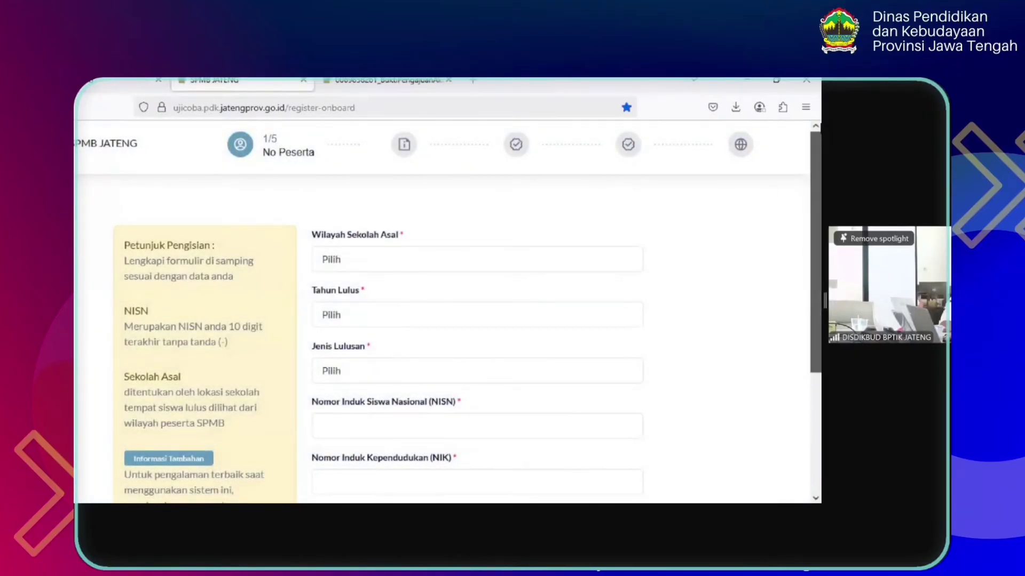
click(122, 150)
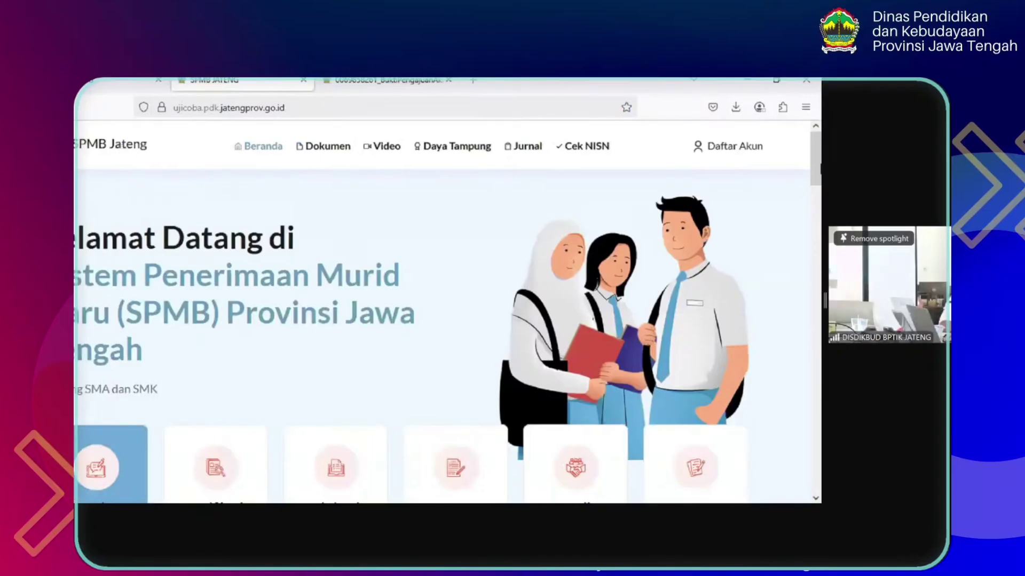
scroll(486, 239, down, 3)
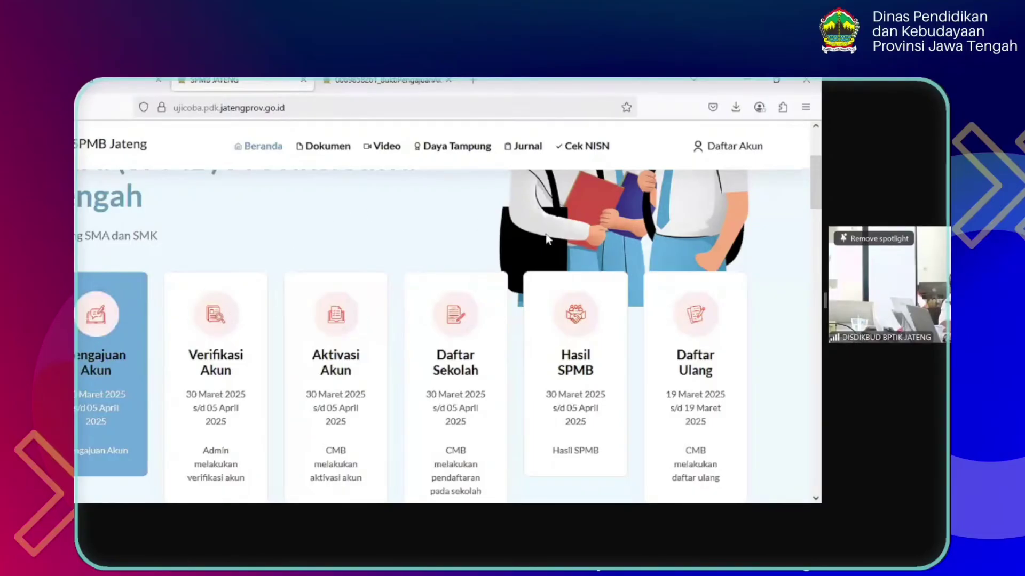
drag(817, 167, 820, 141)
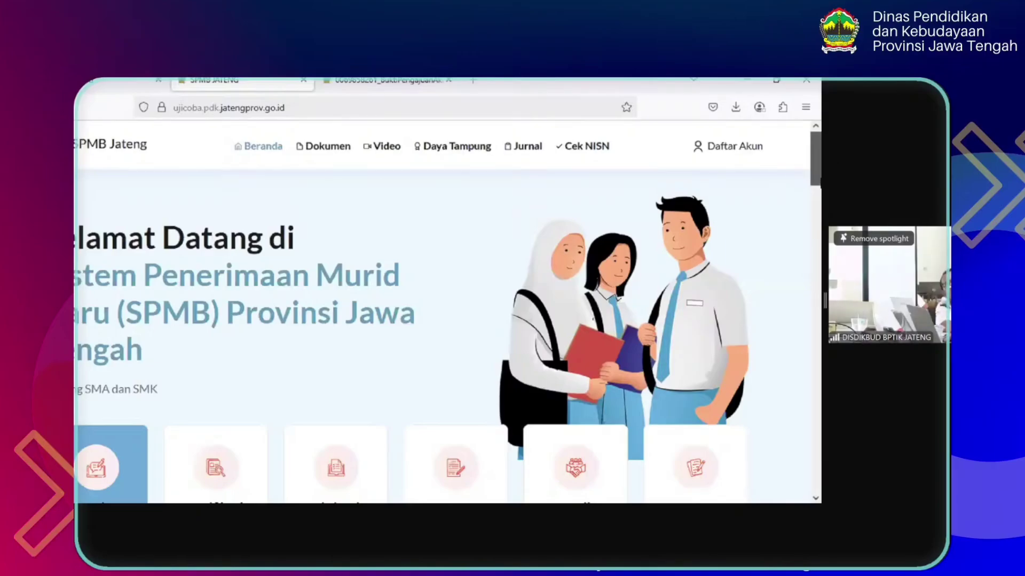
scroll(467, 304, down, 2)
scroll(452, 326, down, 1)
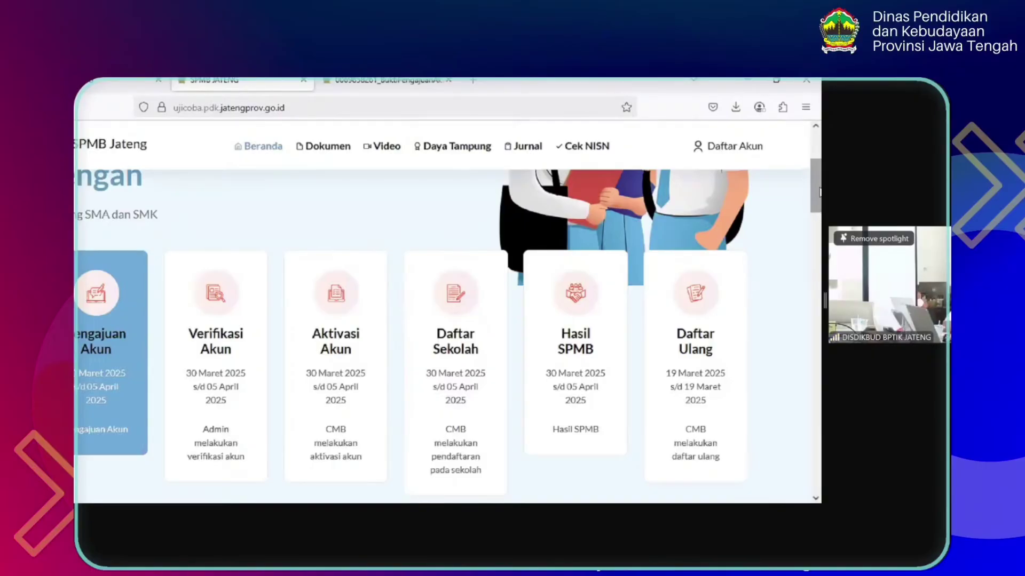
drag(820, 181, 819, 156)
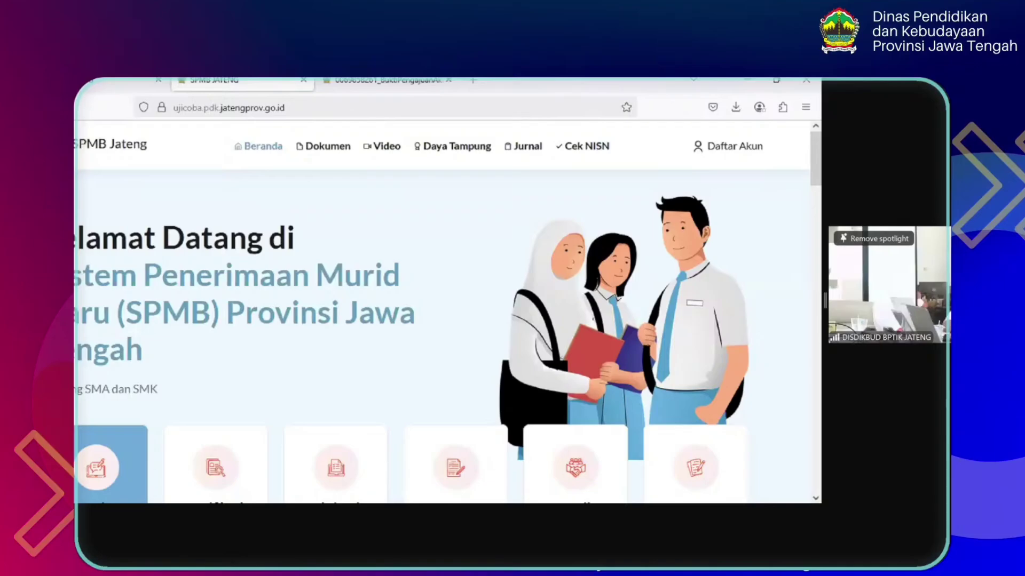
Switch to the bukti-pengajuan-akun tab and scroll up to the student data table
click(387, 81)
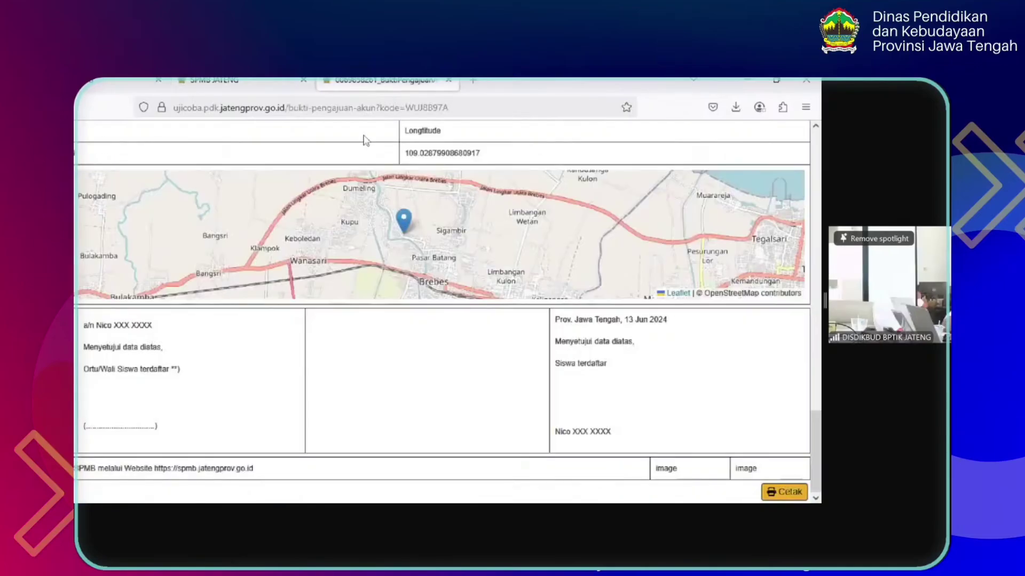
drag(817, 439, 820, 160)
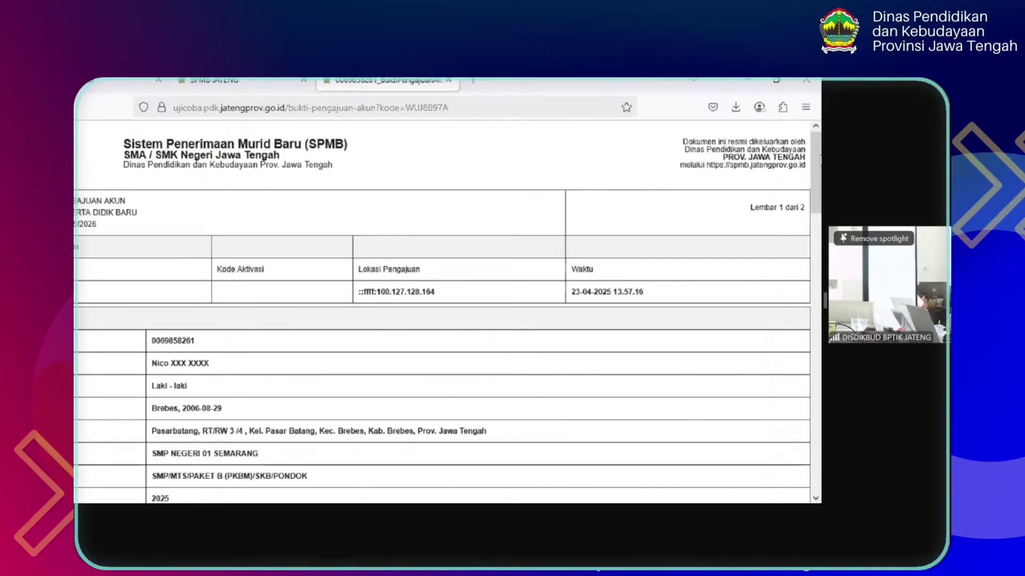